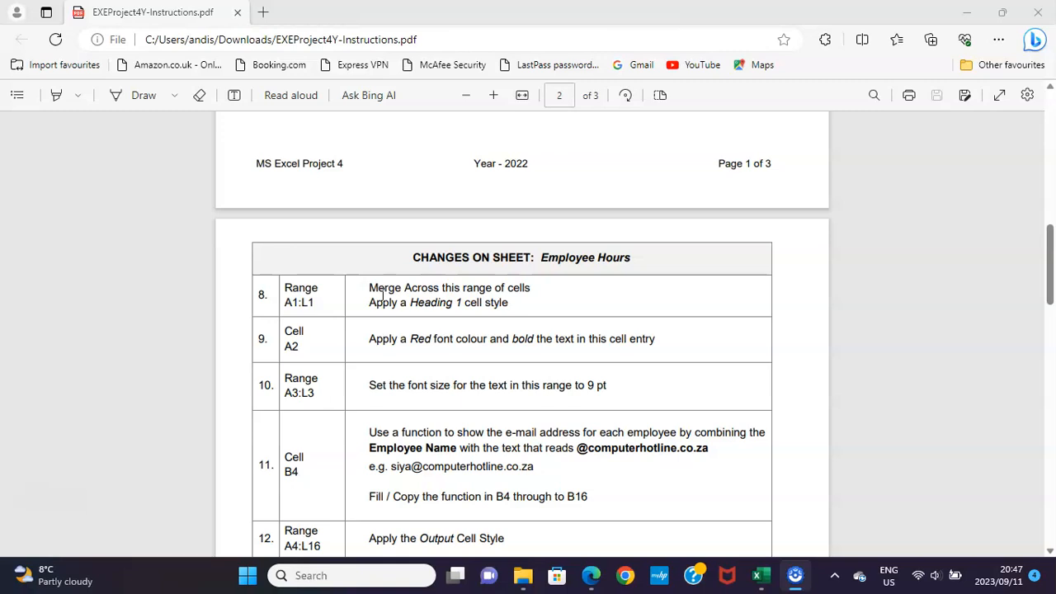
# In the Excel workbook's Employee Hours sheet, apply Merge Across to range A1:L1 and give it the Heading 1 cell style.
pyautogui.moveTo(286, 302); pyautogui.dragTo(314, 310)
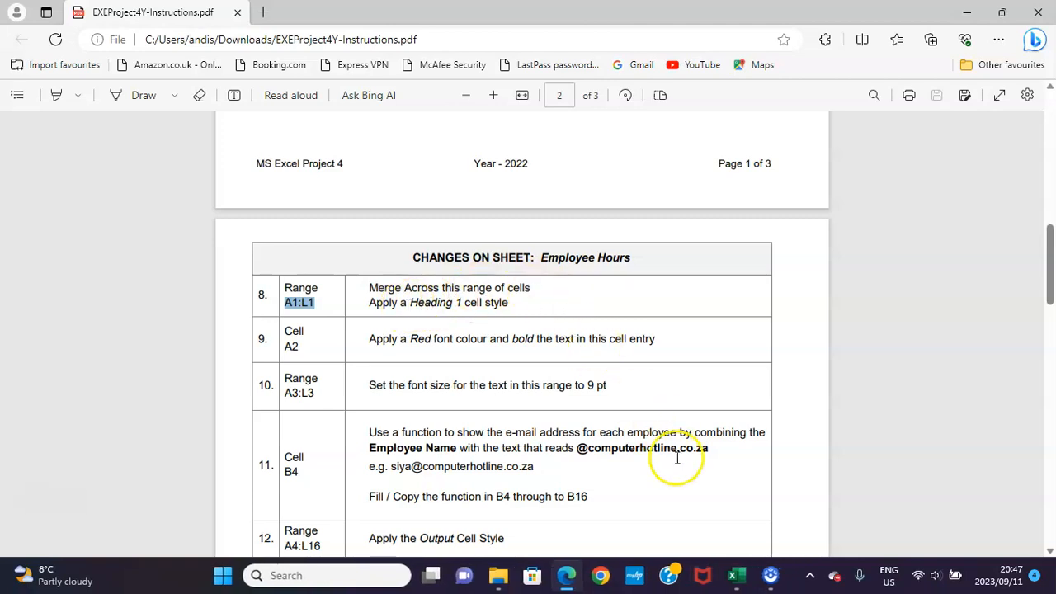
pyautogui.click(736, 581)
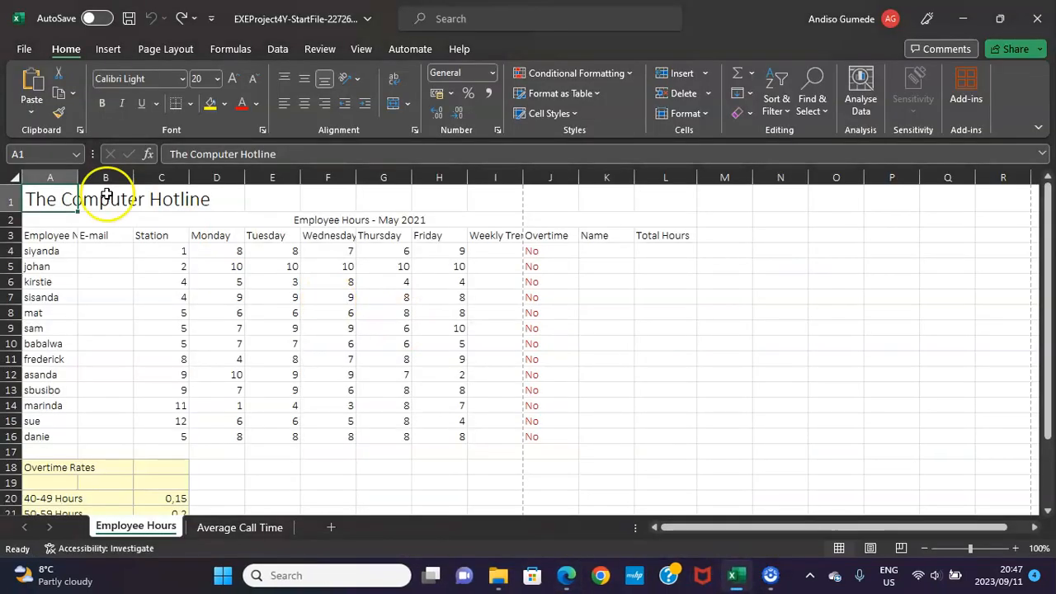
pyautogui.click(52, 154)
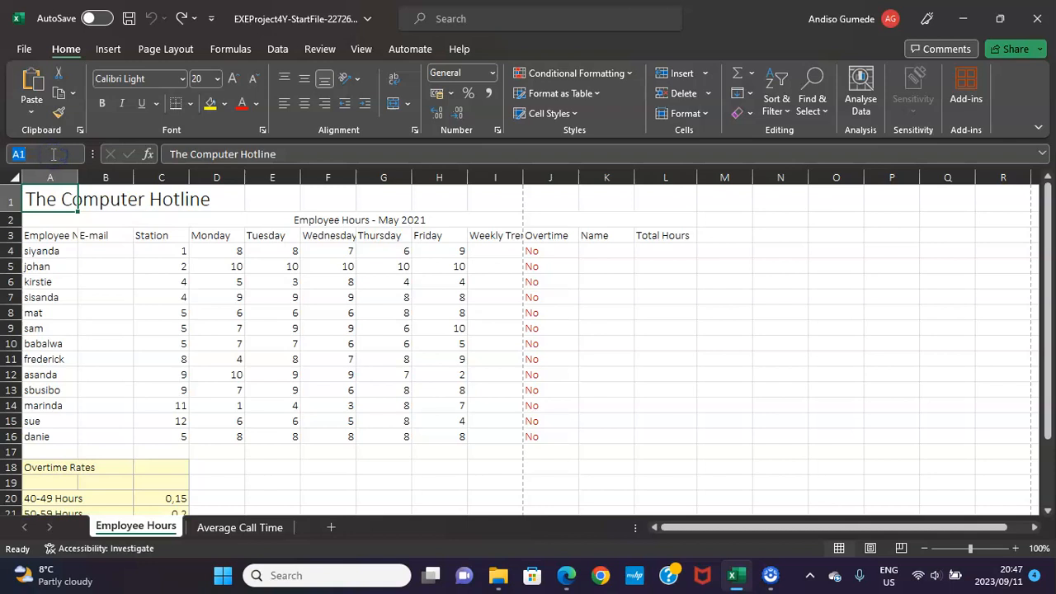
pyautogui.press('Return')
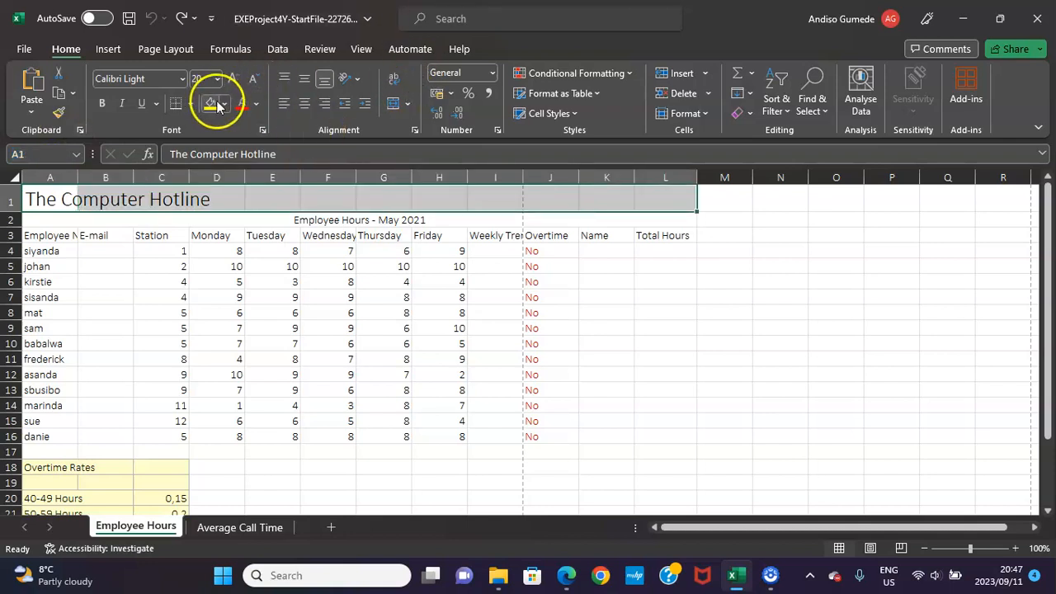
pyautogui.click(407, 103)
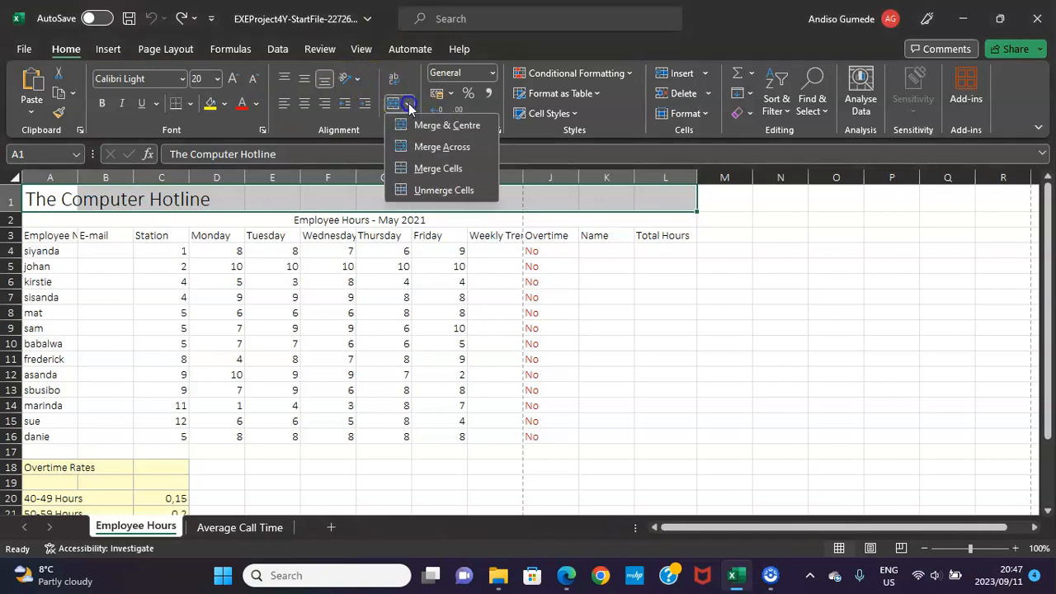
pyautogui.click(427, 148)
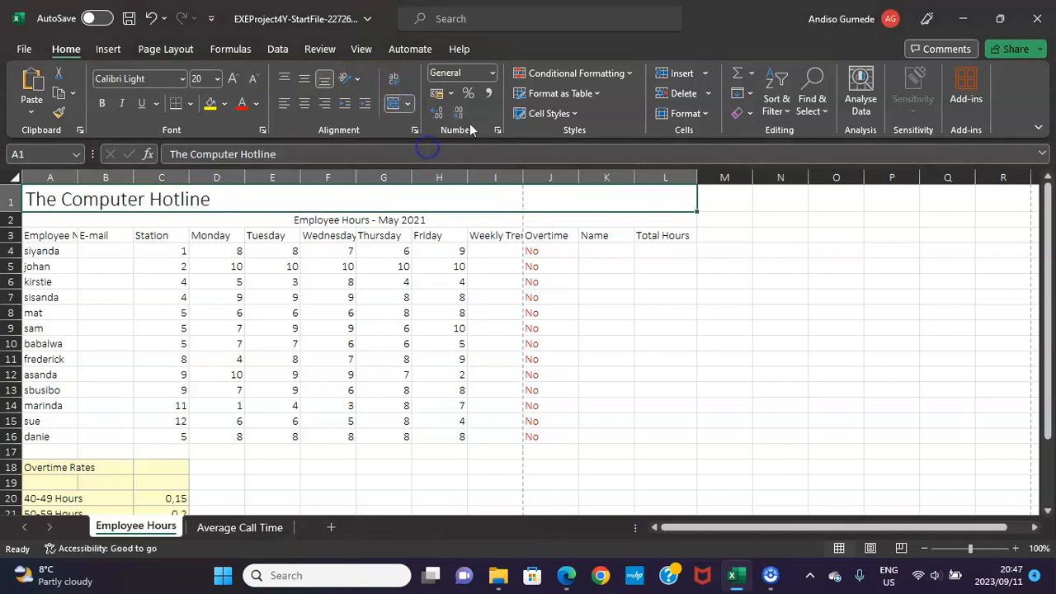
pyautogui.click(575, 114)
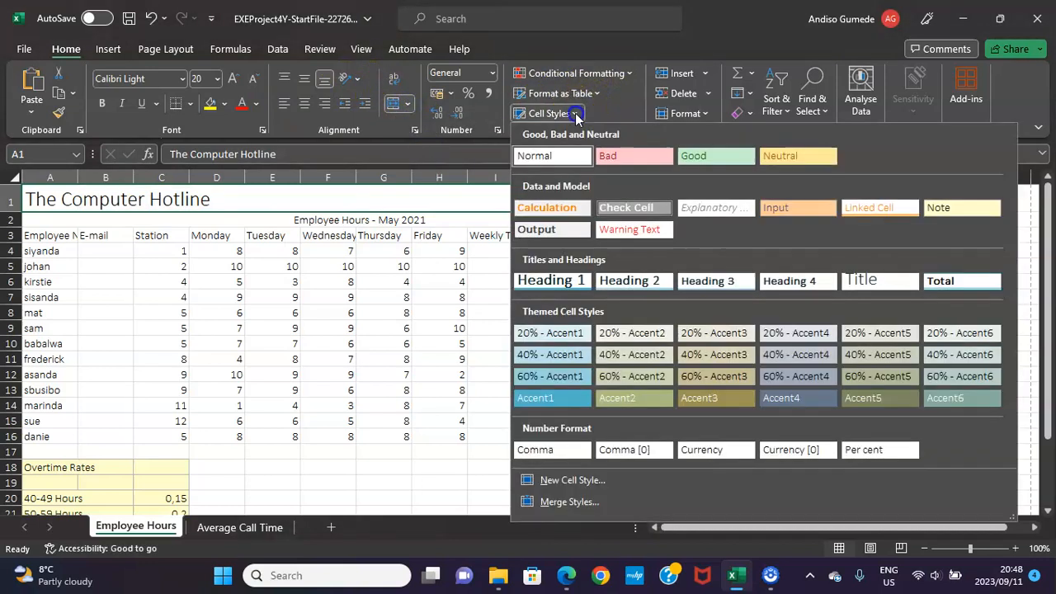
pyautogui.click(566, 281)
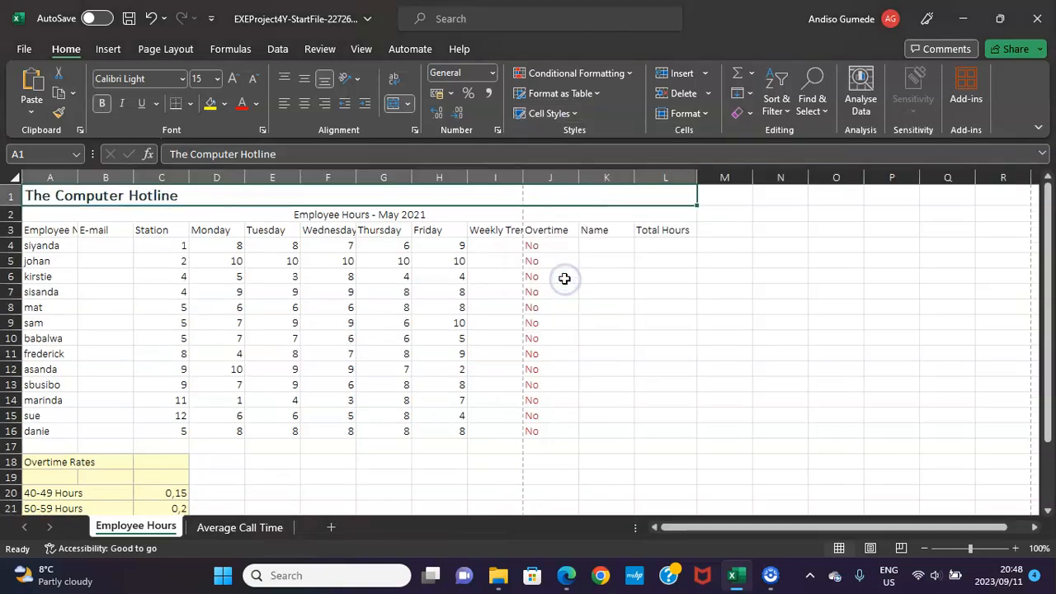
# Consult instruction 9 in the PDF and format the cell A2 entry in Excel with a red font colour and bold.
pyautogui.click(568, 576)
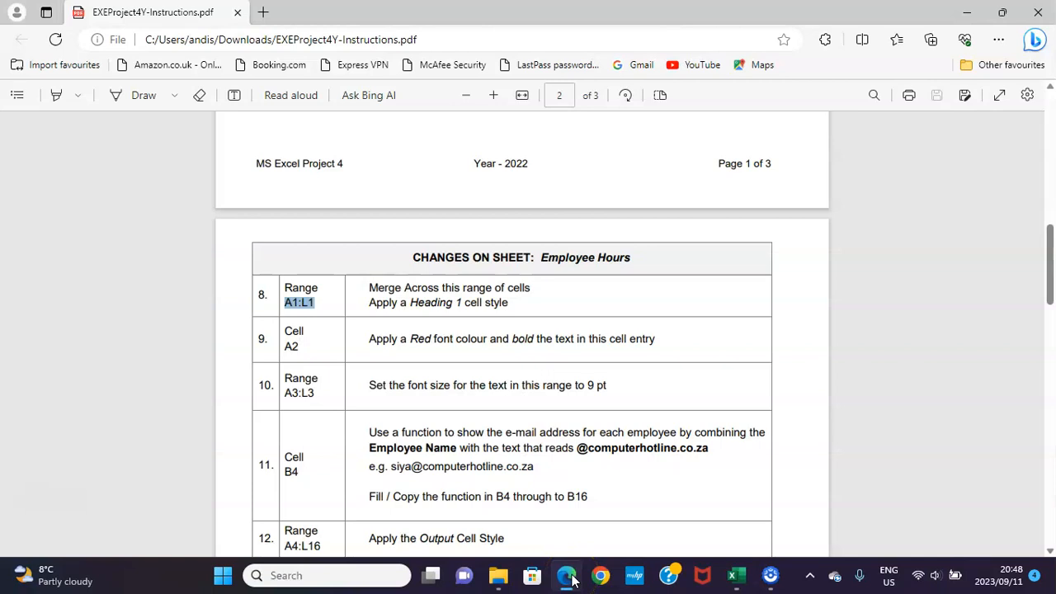
pyautogui.click(568, 576)
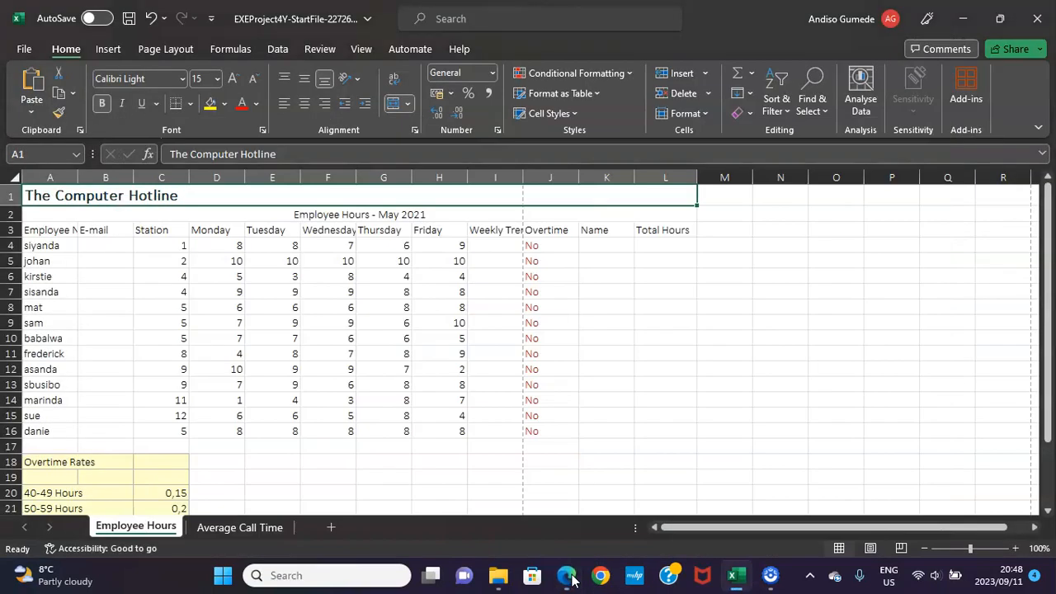
pyautogui.press('Down')
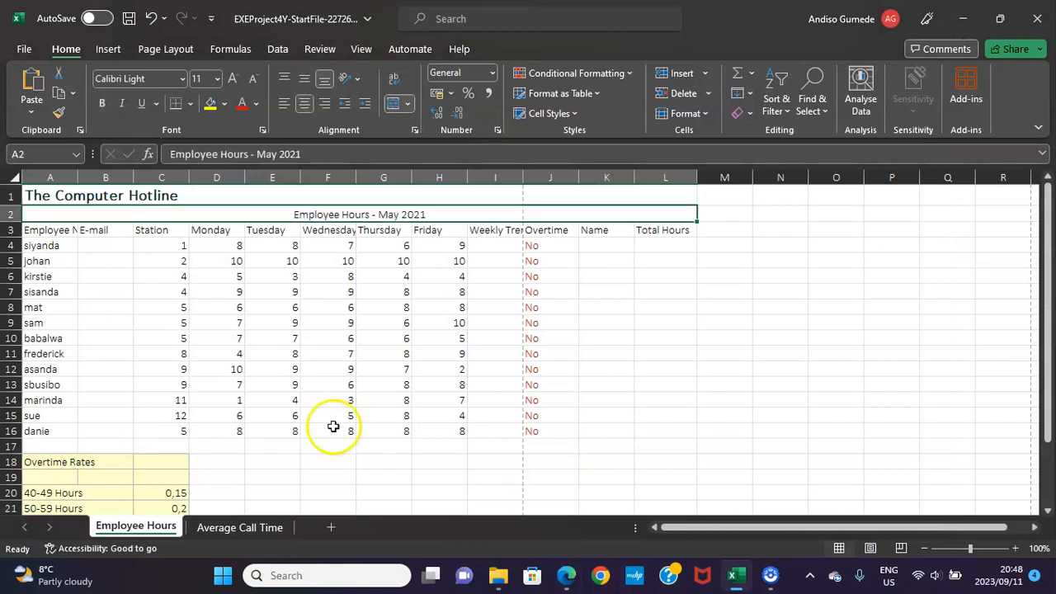
pyautogui.click(257, 105)
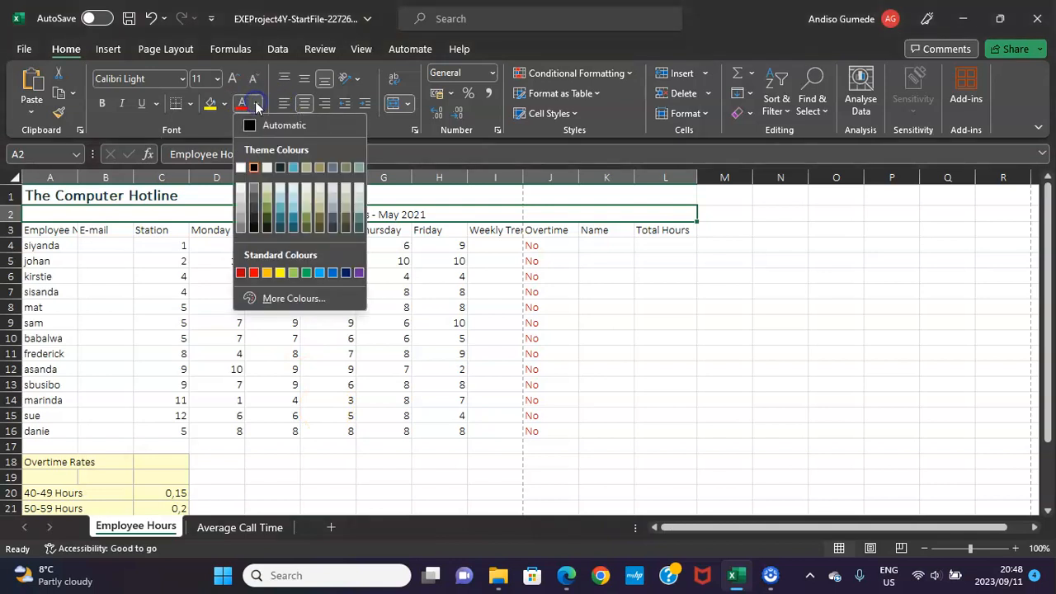
pyautogui.click(255, 271)
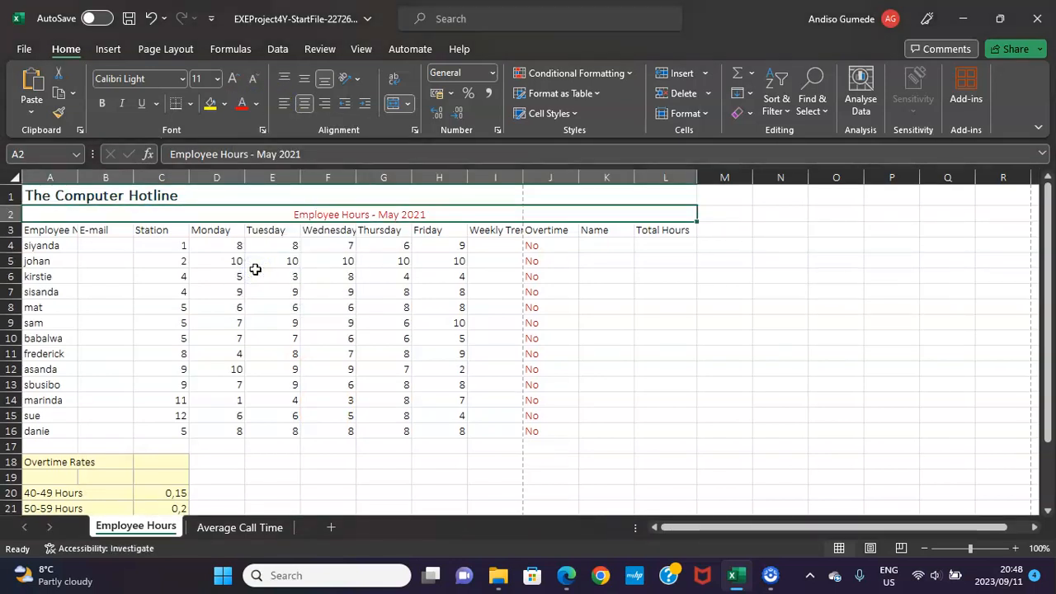
pyautogui.hotkey('ctrl', 'b')
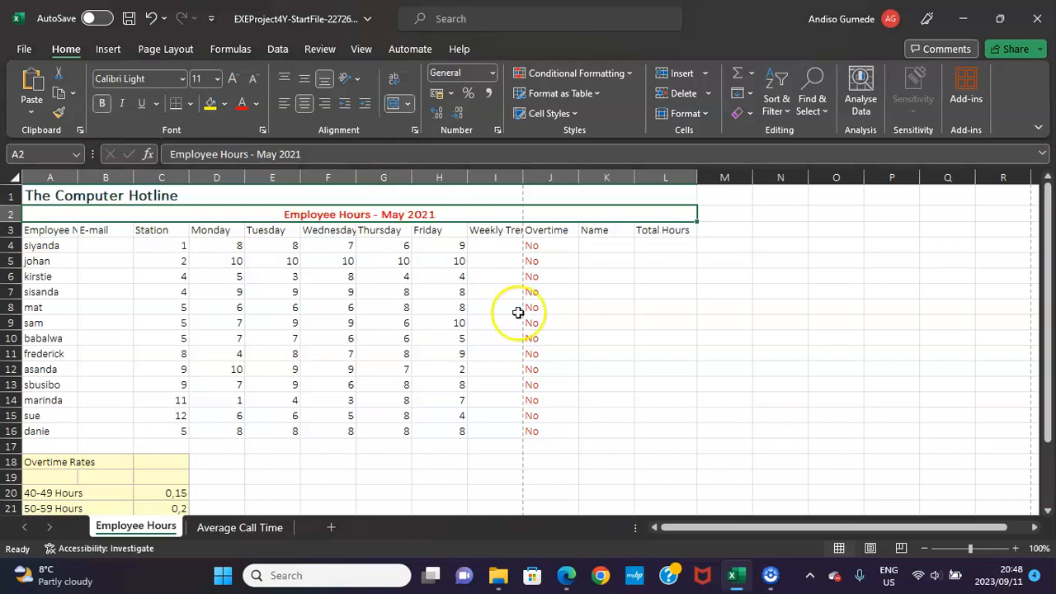
# Consult instruction 10 in the PDF and set the font size of header range A3:L3 in Excel to 9 pt.
pyautogui.click(566, 574)
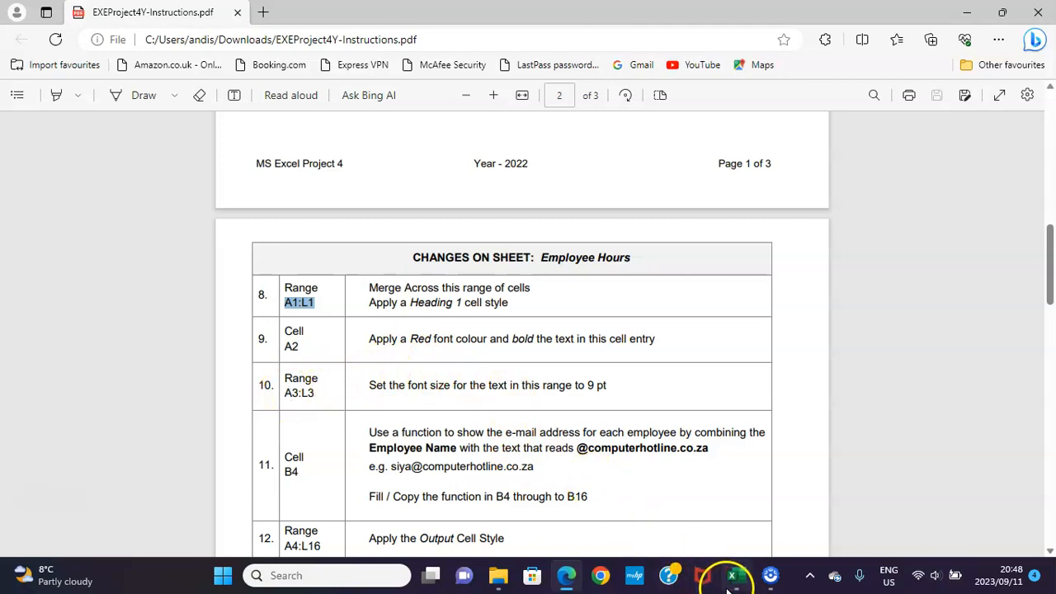
pyautogui.click(694, 549)
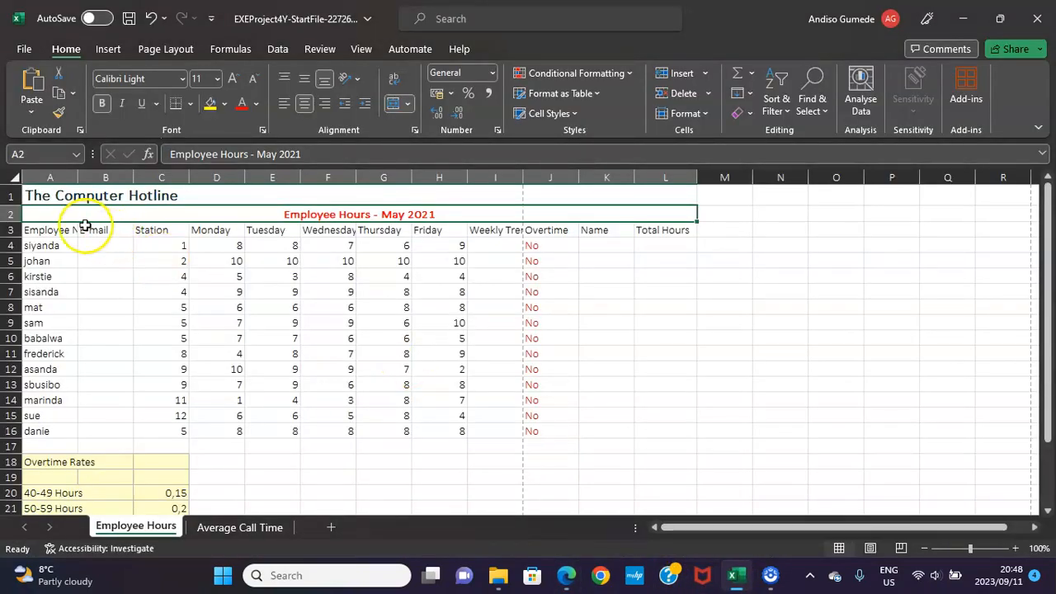
pyautogui.moveTo(51, 230); pyautogui.dragTo(670, 233)
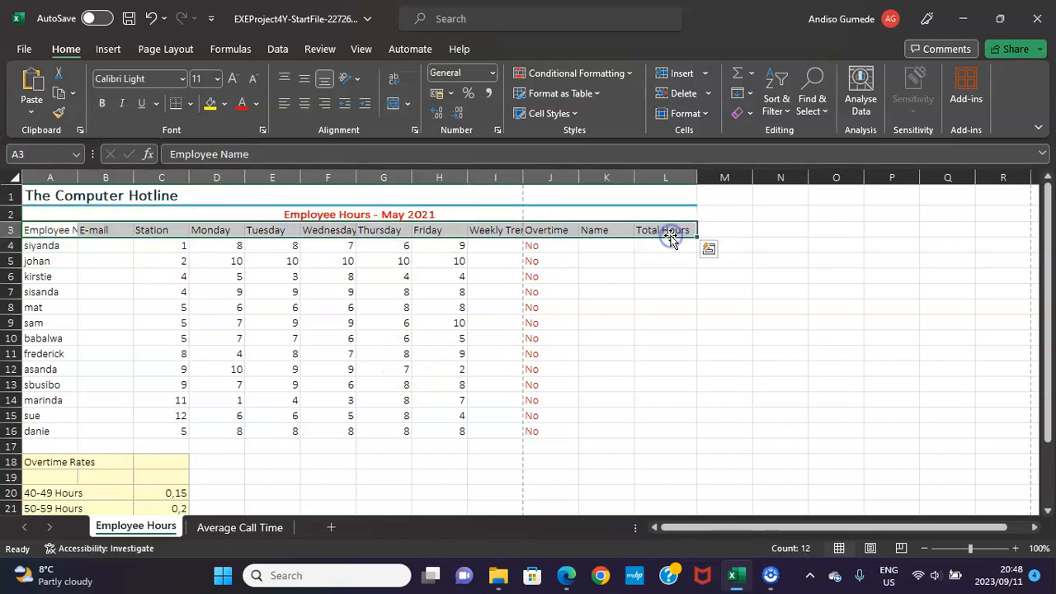
pyautogui.click(198, 79)
pyautogui.press('Return')
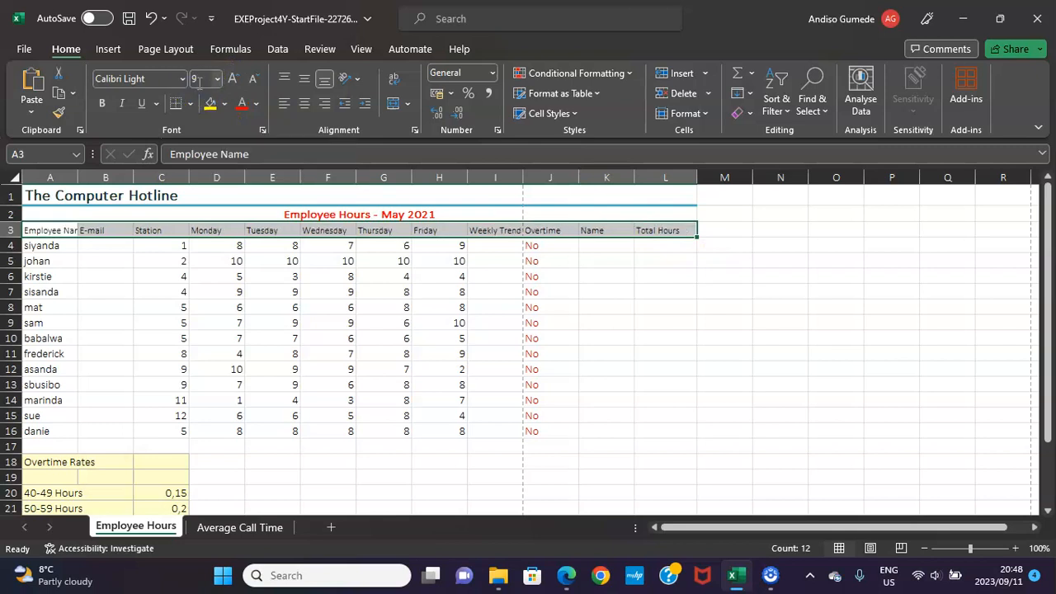
pyautogui.click(567, 576)
pyautogui.scroll(-3, 513, 452)
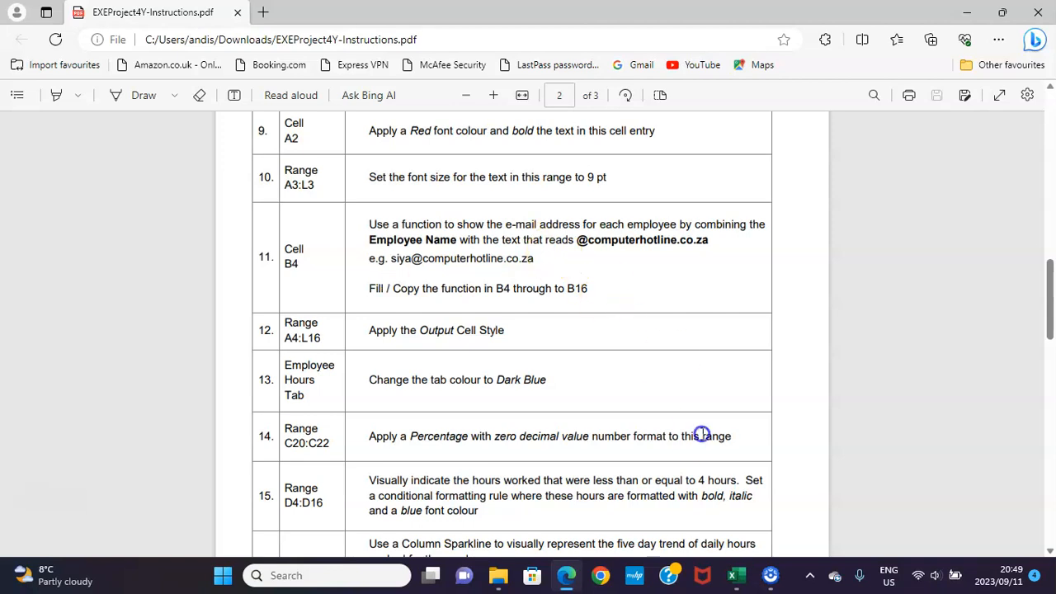
pyautogui.click(734, 578)
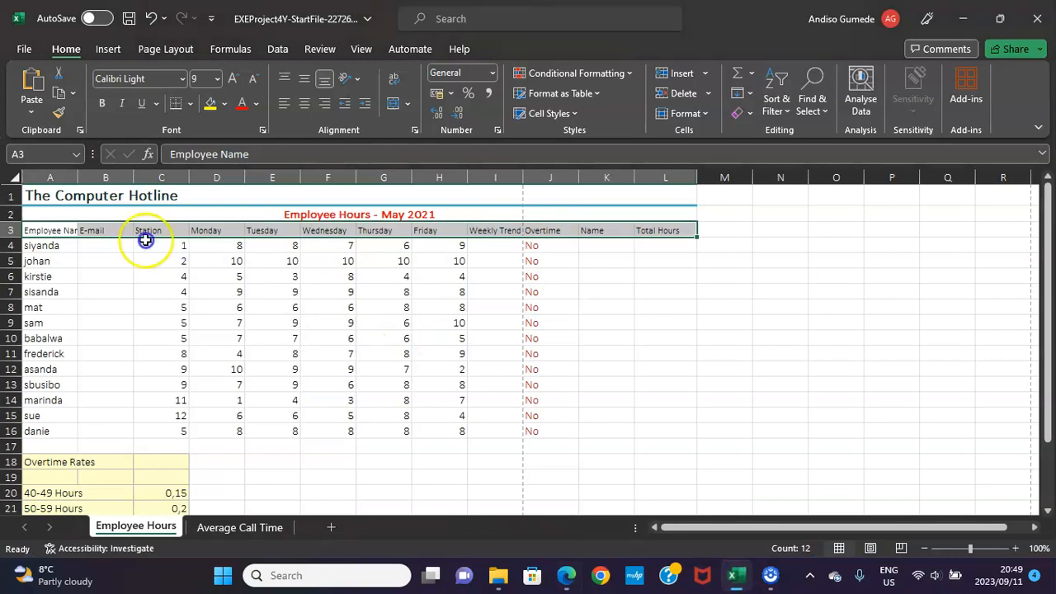
pyautogui.click(117, 245)
pyautogui.write('=')
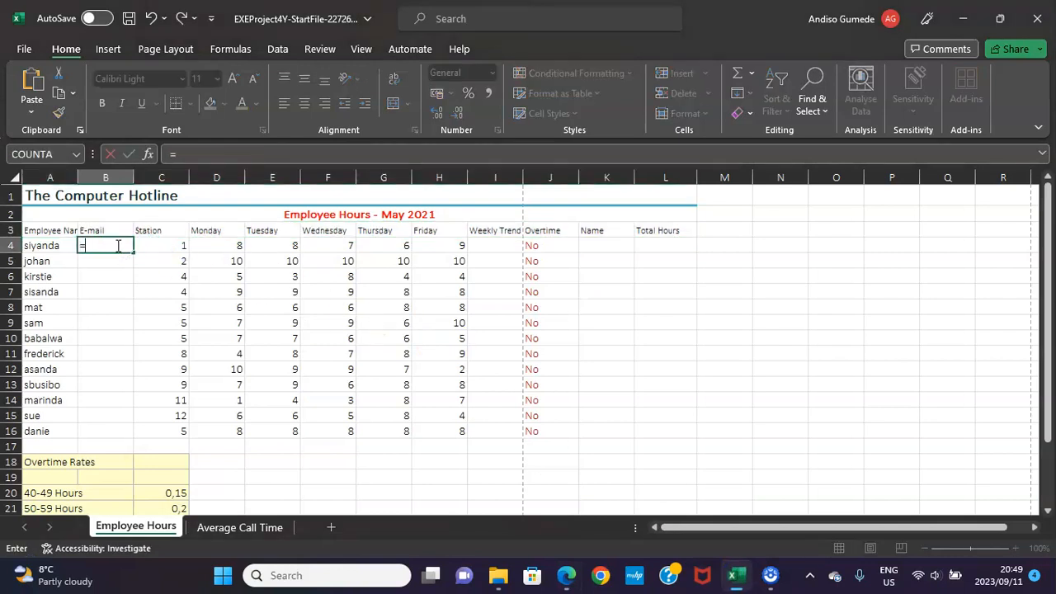
pyautogui.write('concaten')
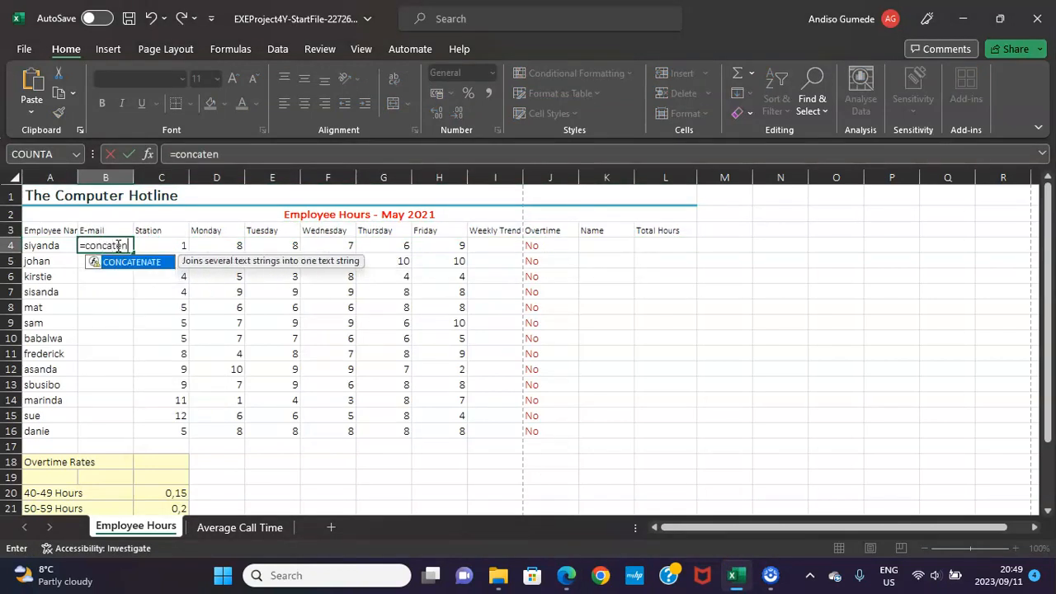
pyautogui.write('ta')
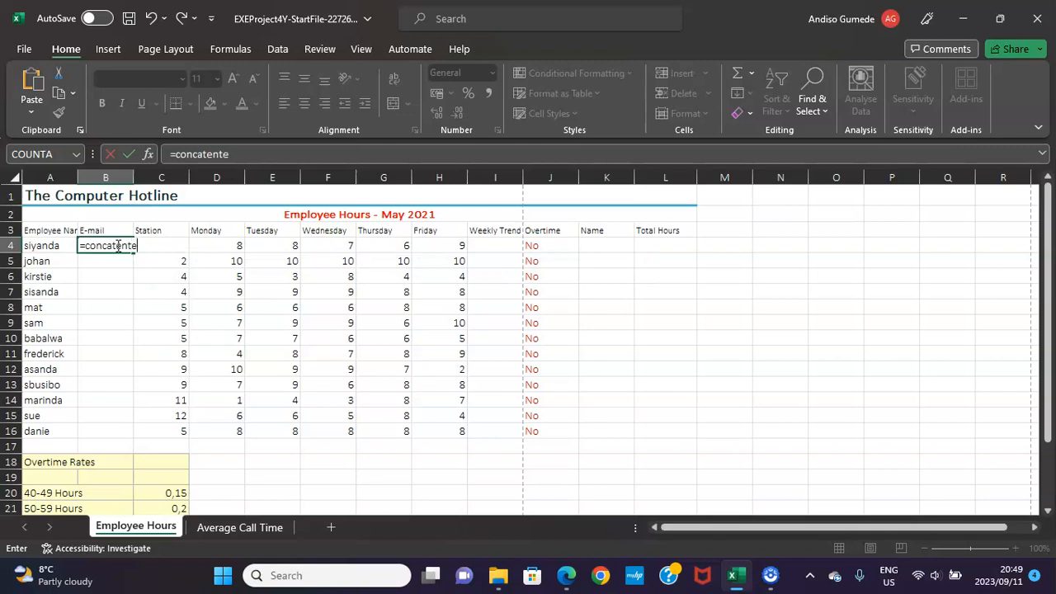
pyautogui.press('BackSpace')
pyautogui.press('BackSpace')
pyautogui.press('BackSpace')
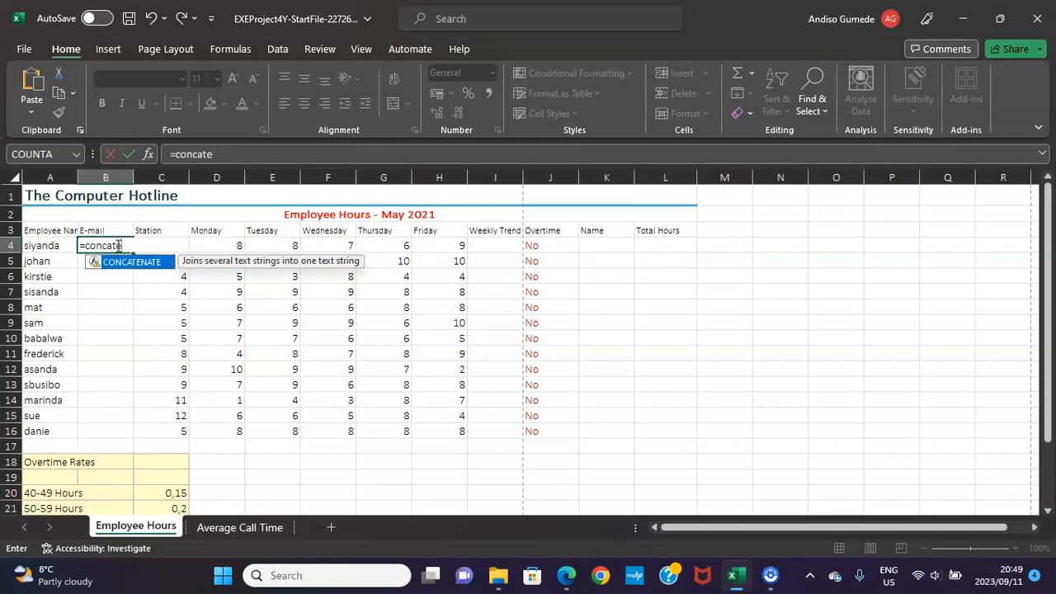
pyautogui.press('Tab')
pyautogui.click(47, 243)
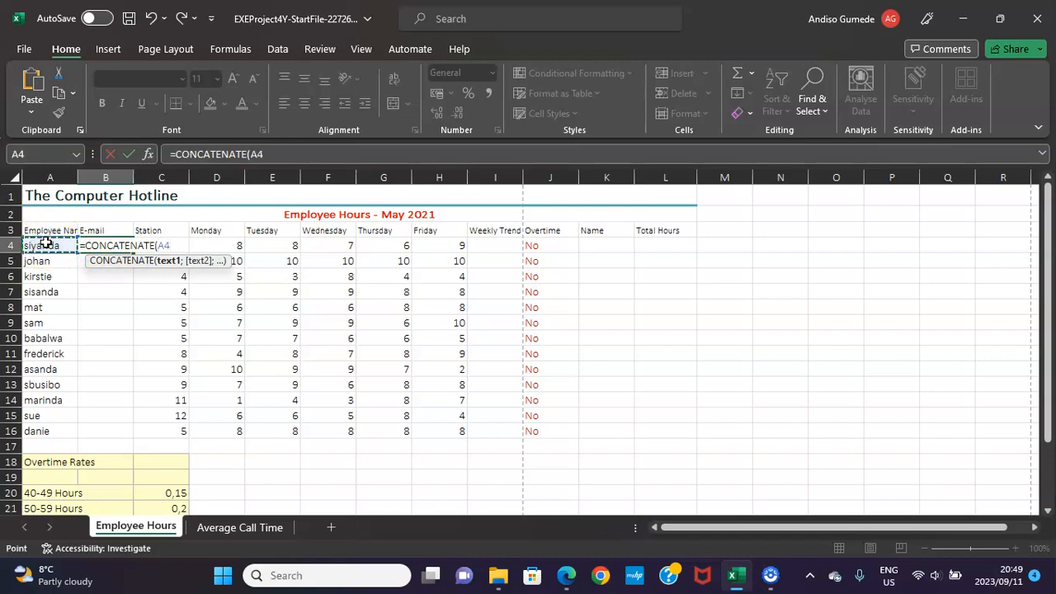
pyautogui.write(';"@computerhotline.co.za')
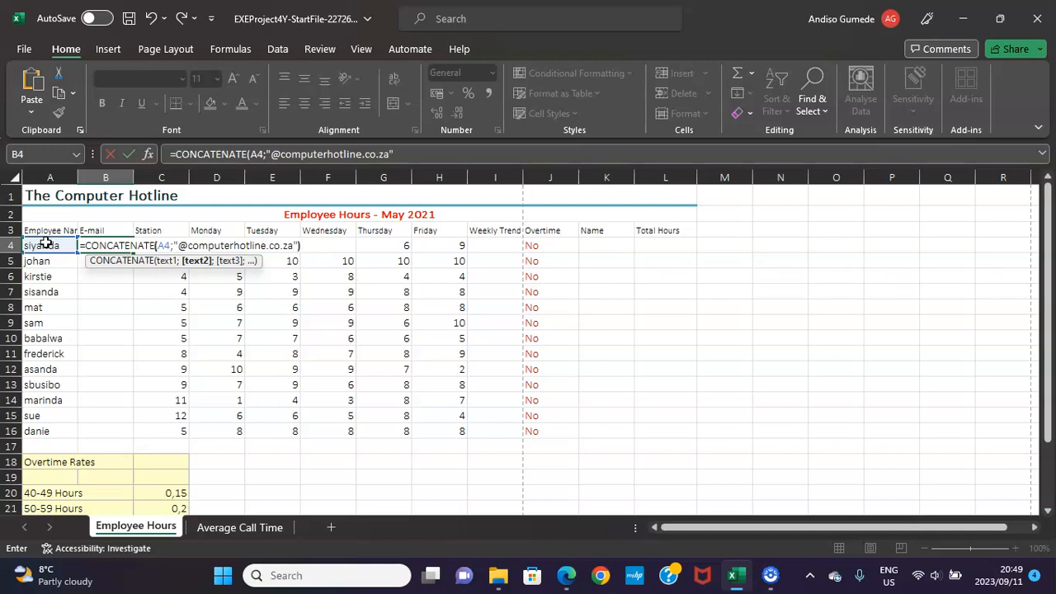
pyautogui.write(')')
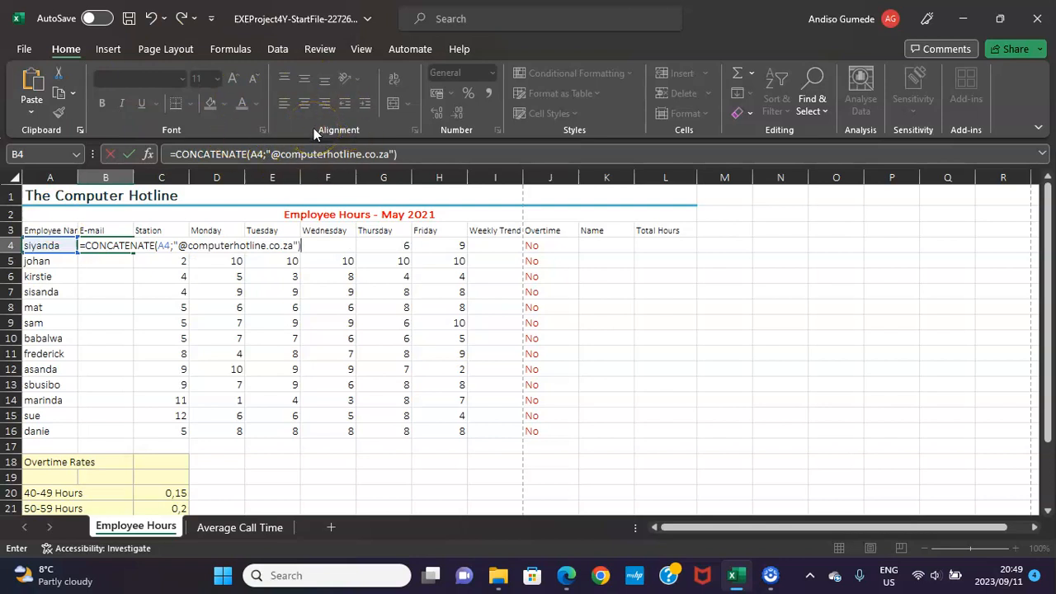
pyautogui.hotkey('ctrl', 'Return')
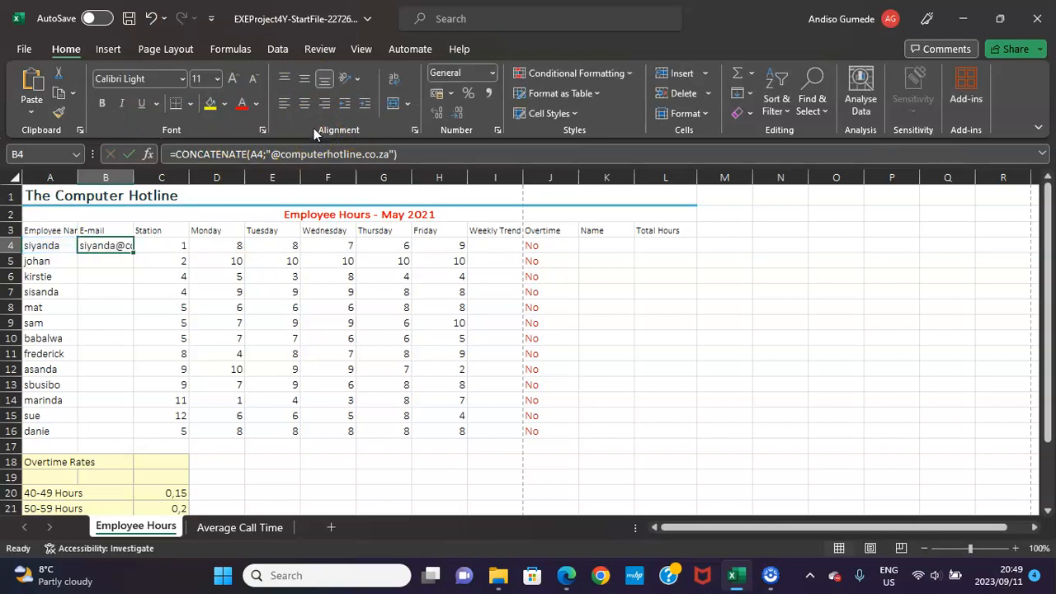
pyautogui.doubleClick(134, 254)
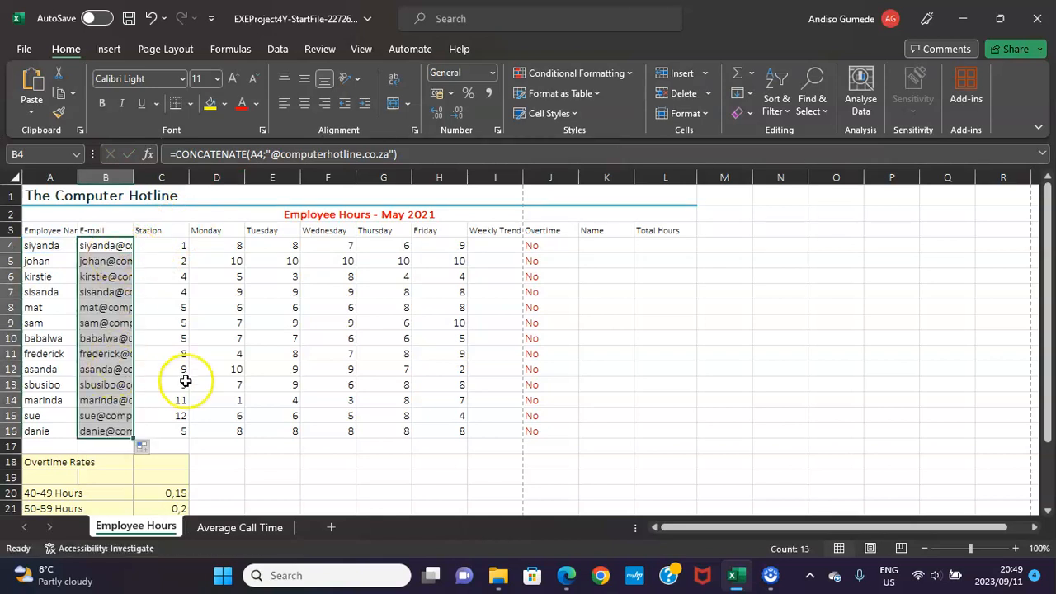
# Consult instruction 12 in the PDF and apply the Output cell style to range A4:L16 in Excel.
pyautogui.click(568, 570)
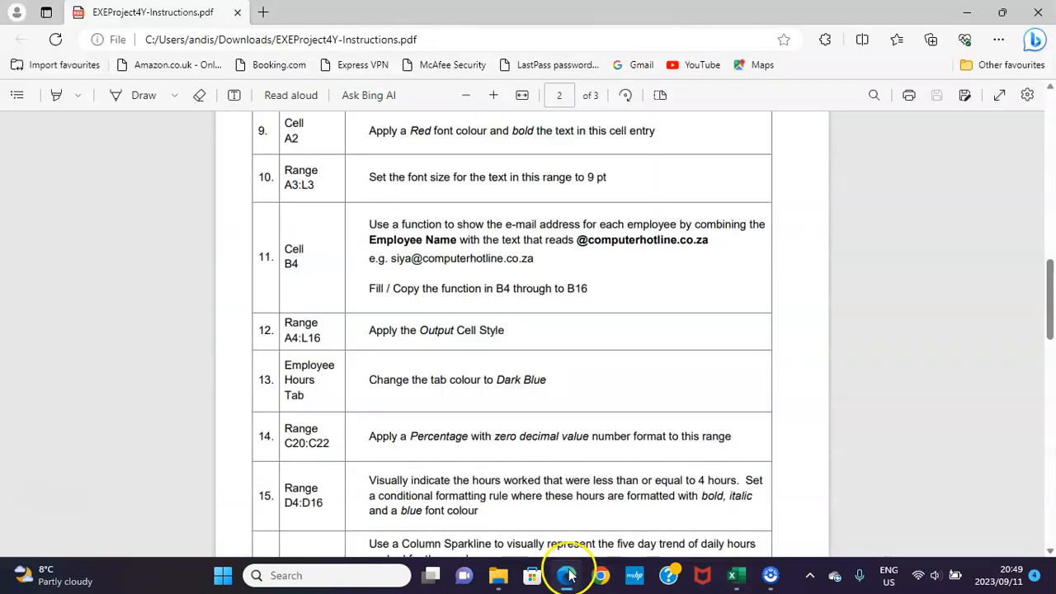
pyautogui.scroll(-1, 478, 297)
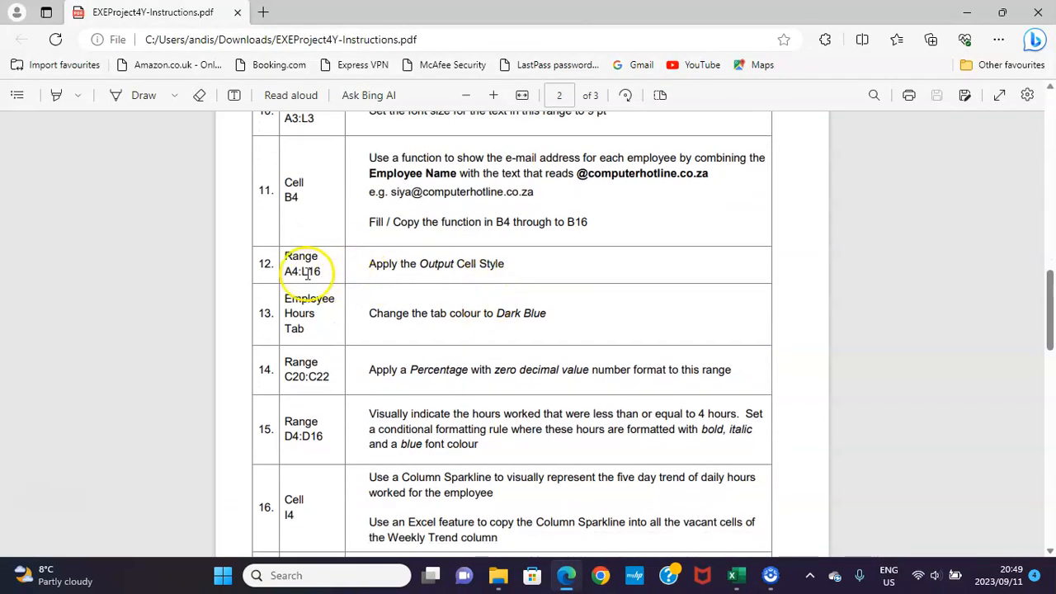
pyautogui.moveTo(283, 270); pyautogui.dragTo(320, 273)
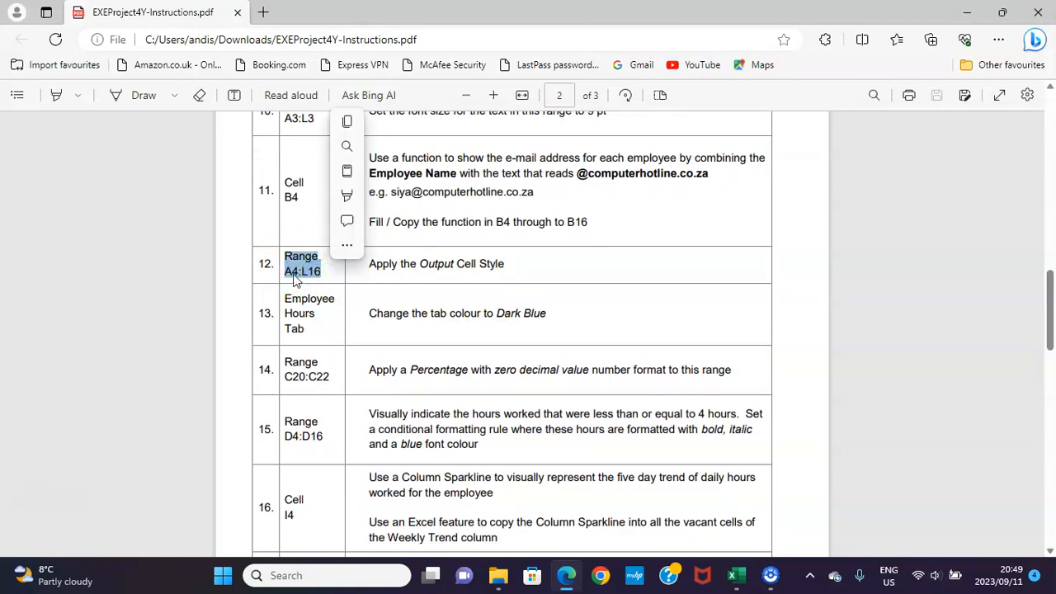
pyautogui.click(295, 279)
pyautogui.click(739, 576)
pyautogui.click(45, 154)
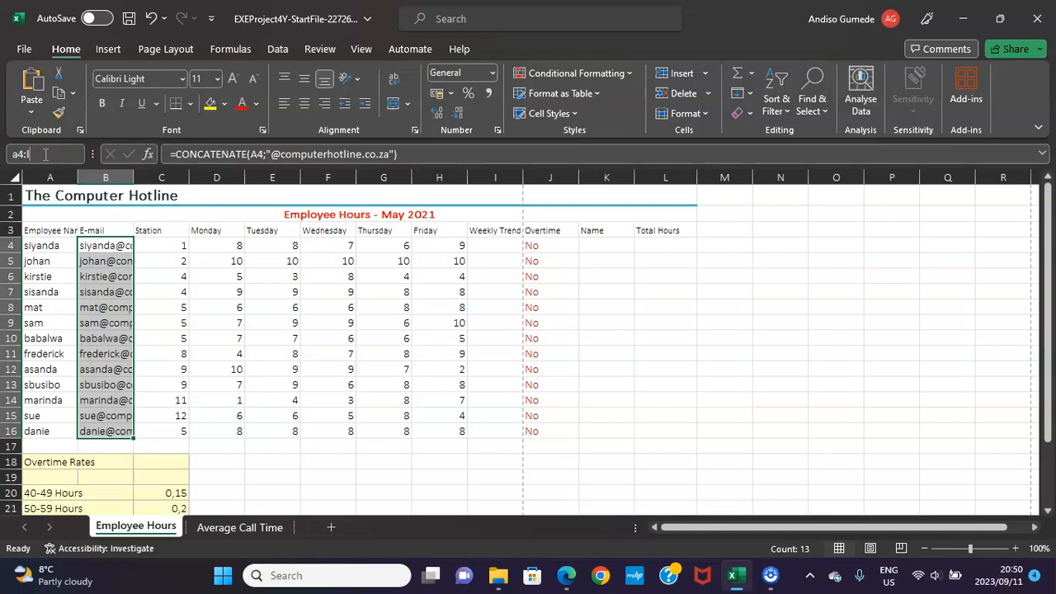
pyautogui.press('Return')
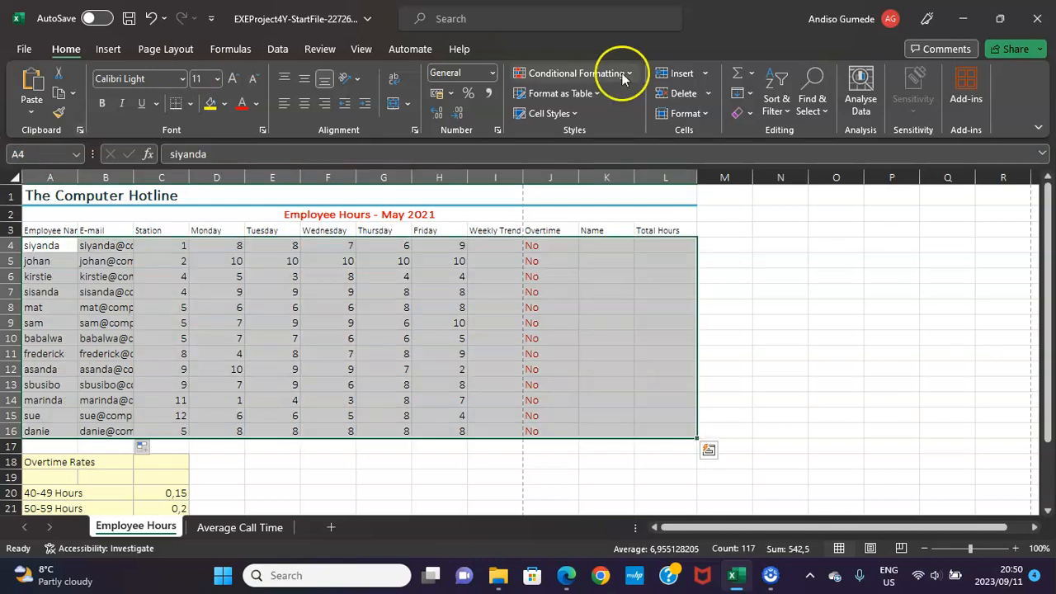
pyautogui.click(575, 114)
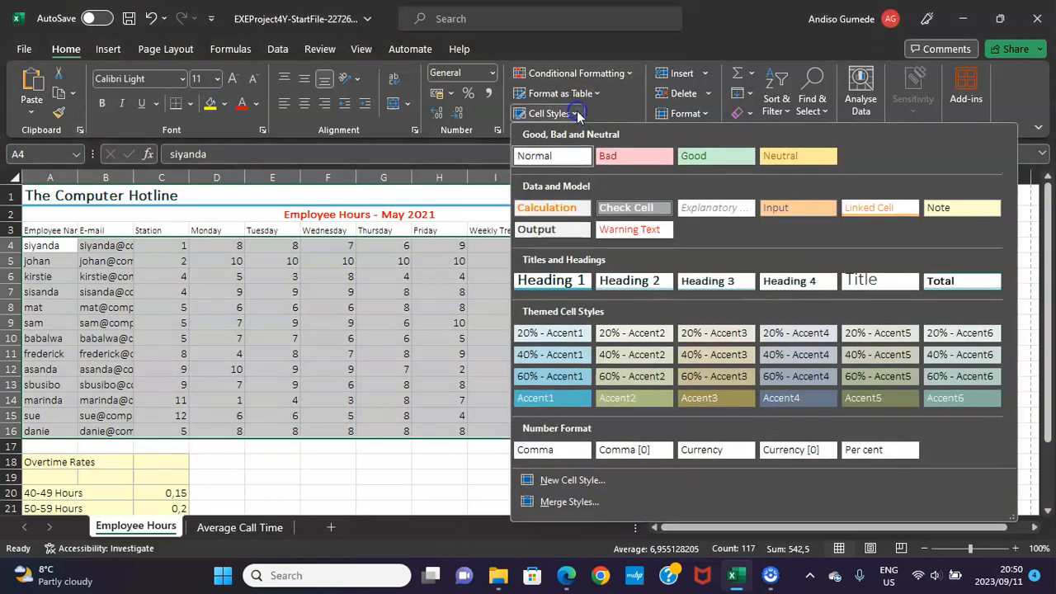
pyautogui.click(571, 235)
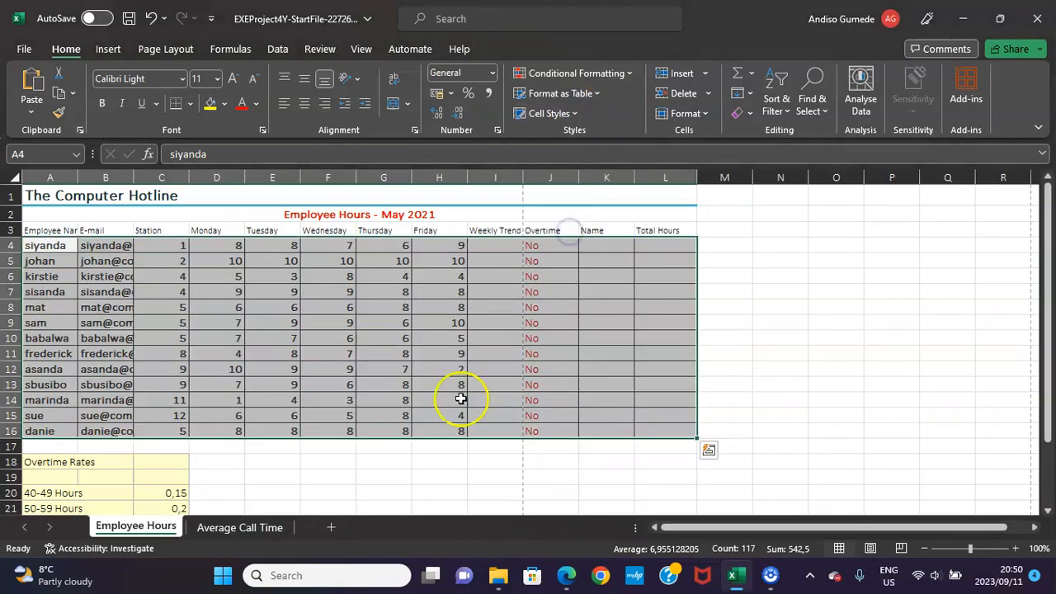
# Consult instruction 13 in the PDF and change the Employee Hours sheet's tab colour in Excel to Dark Blue.
pyautogui.click(567, 578)
pyautogui.scroll(-1, 490, 455)
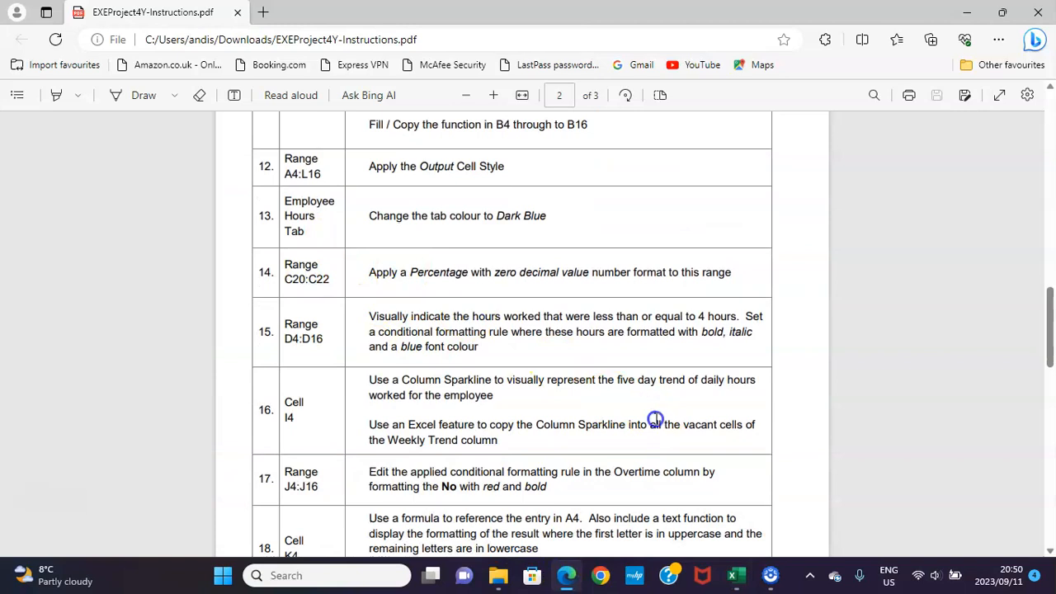
pyautogui.click(733, 578)
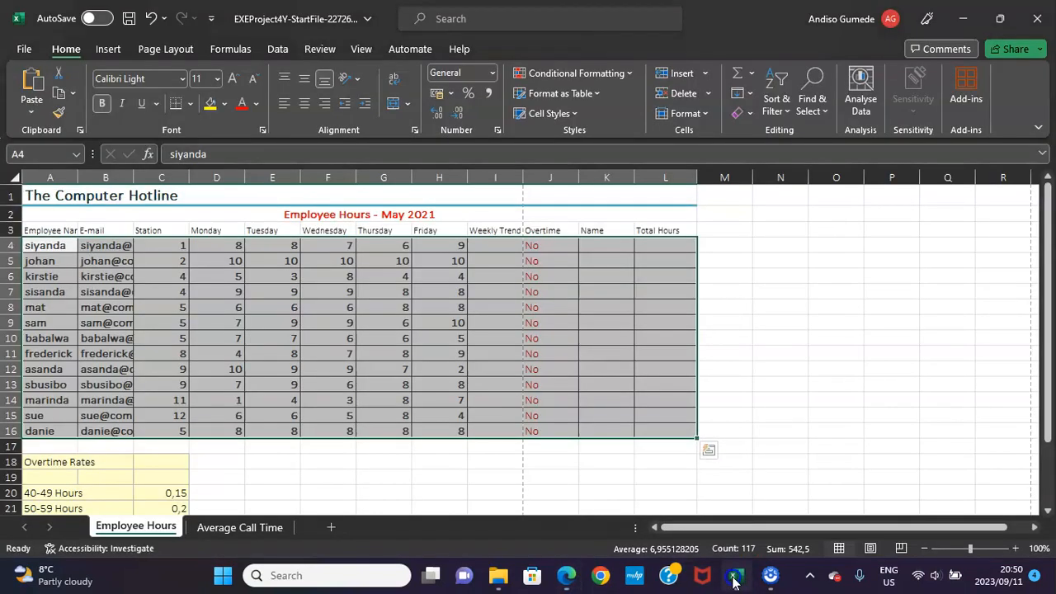
pyautogui.rightClick(149, 529)
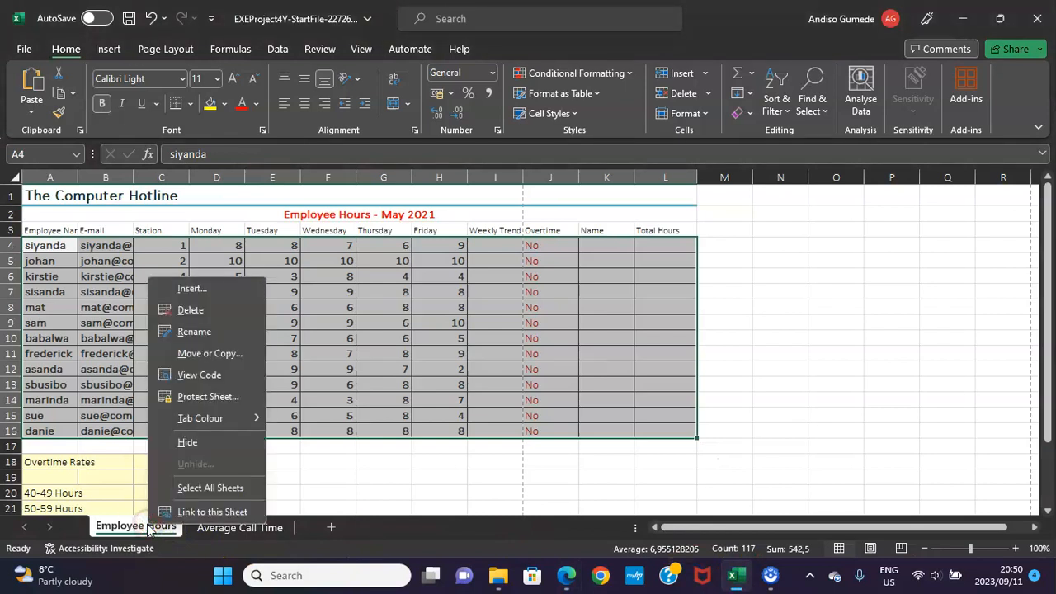
pyautogui.moveTo(213, 417)
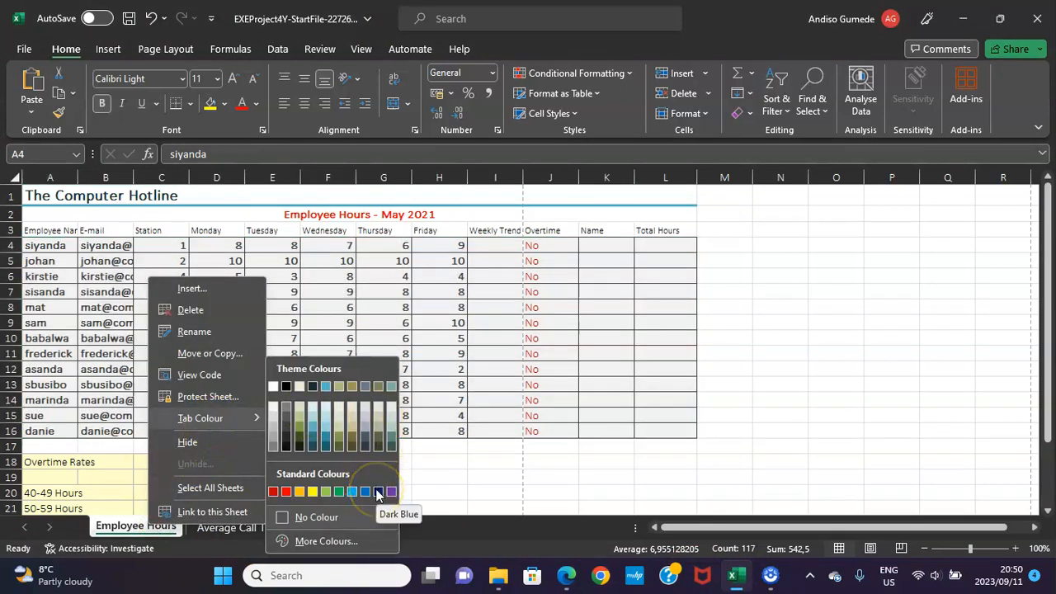
pyautogui.click(378, 493)
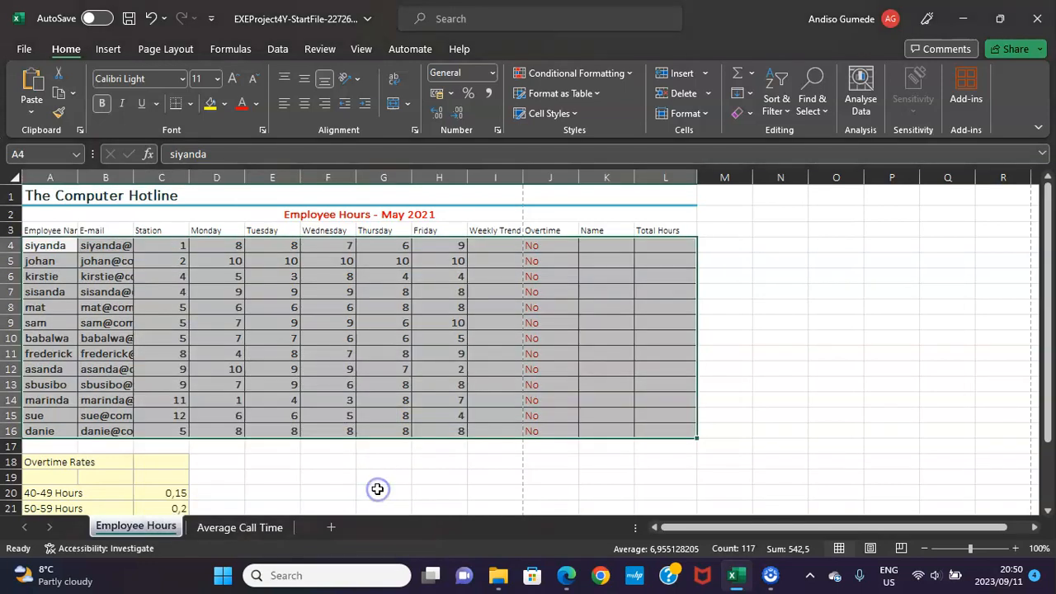
# Consult instruction 14 in the PDF and format range C20:C22 in Excel as a percentage with zero decimals.
pyautogui.click(565, 578)
pyautogui.scroll(-2, 483, 465)
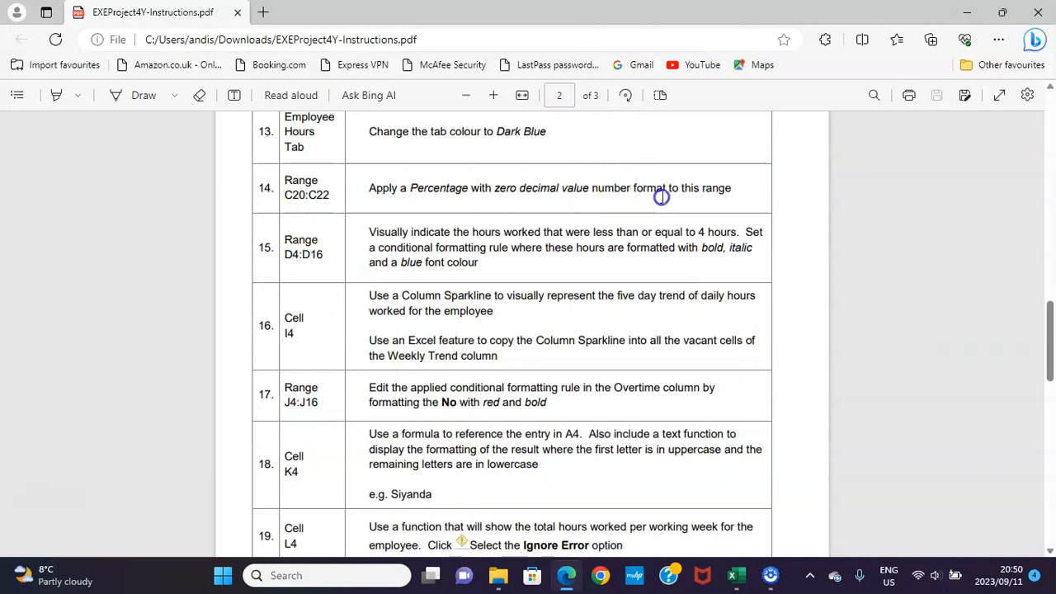
pyautogui.click(736, 575)
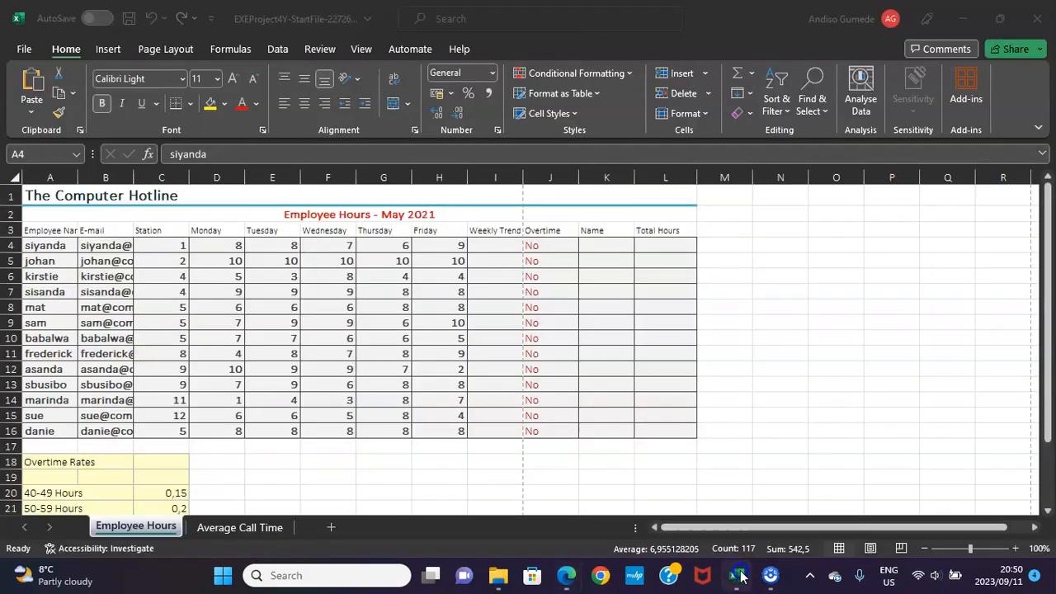
pyautogui.scroll(-3, 279, 381)
pyautogui.moveTo(168, 338); pyautogui.dragTo(165, 370)
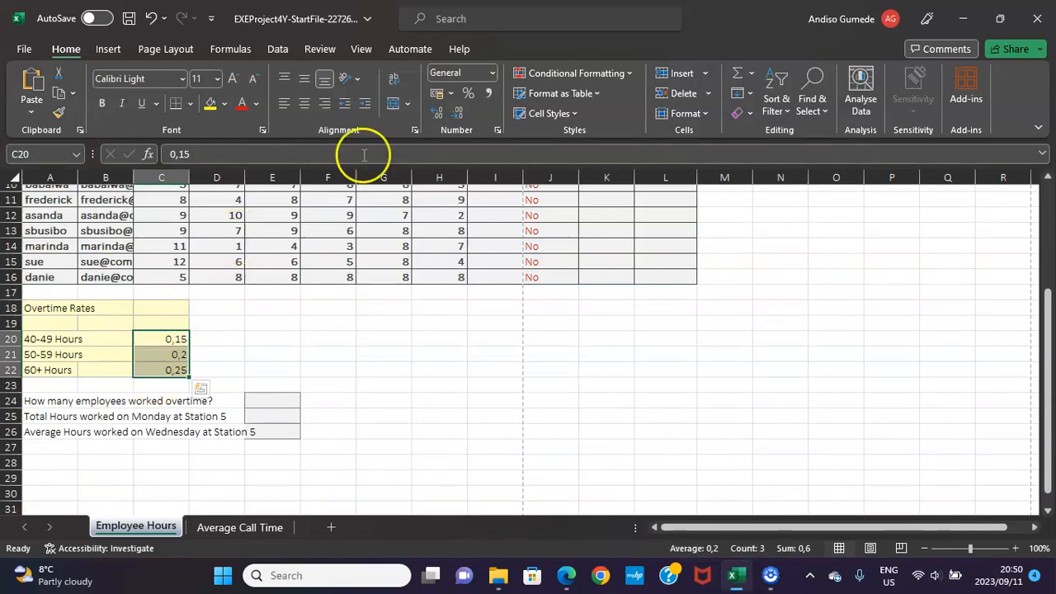
pyautogui.click(468, 95)
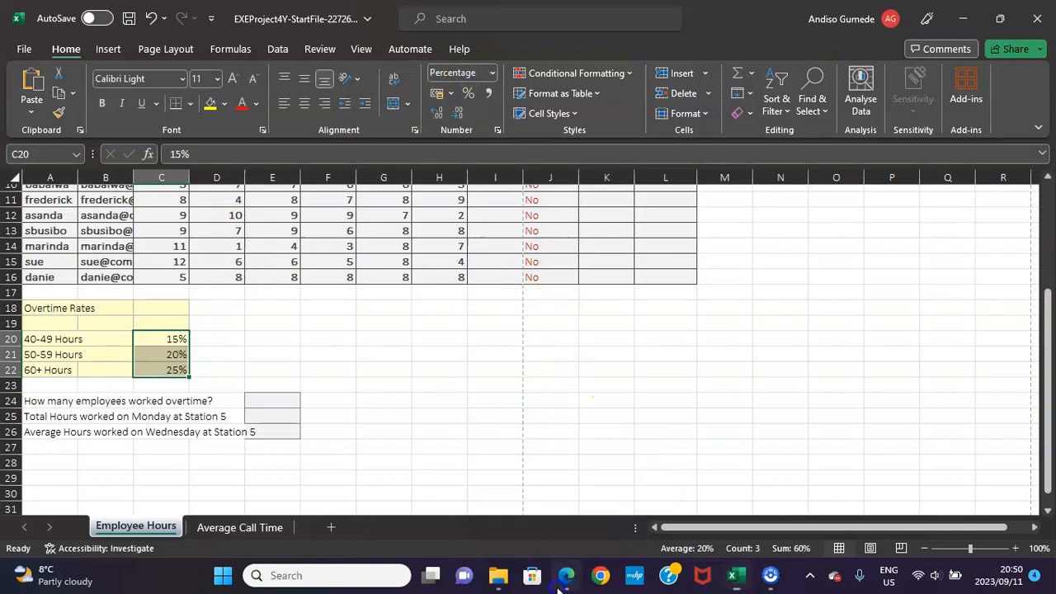
# Following PDF instruction 15, define a conditional formatting rule in Excel for D4:D16 that targets cell values less than or equal to 4.
pyautogui.click(565, 578)
pyautogui.scroll(-1, 509, 429)
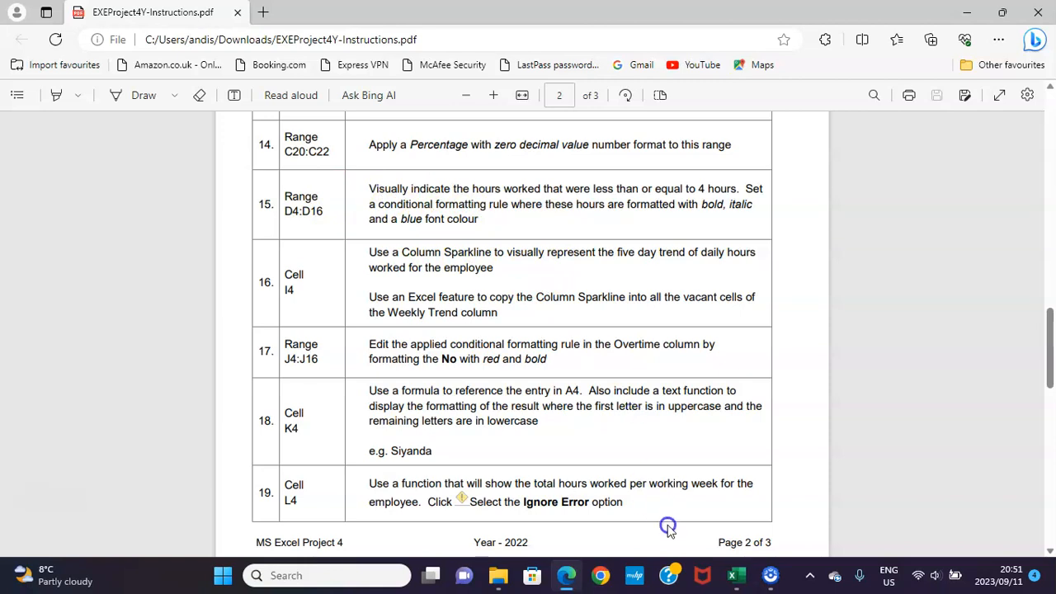
pyautogui.click(735, 575)
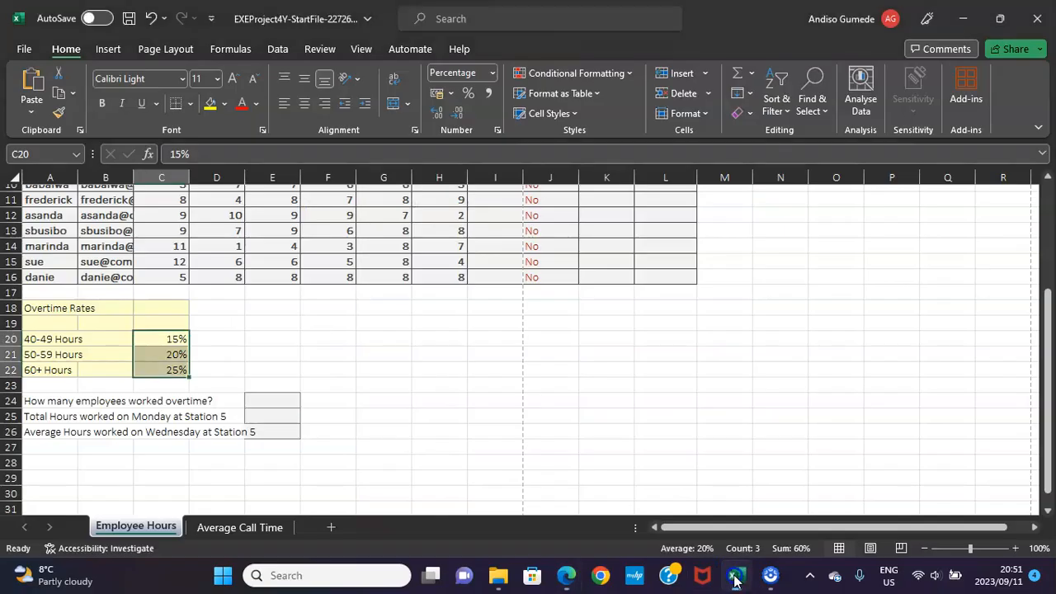
pyautogui.scroll(3, 517, 299)
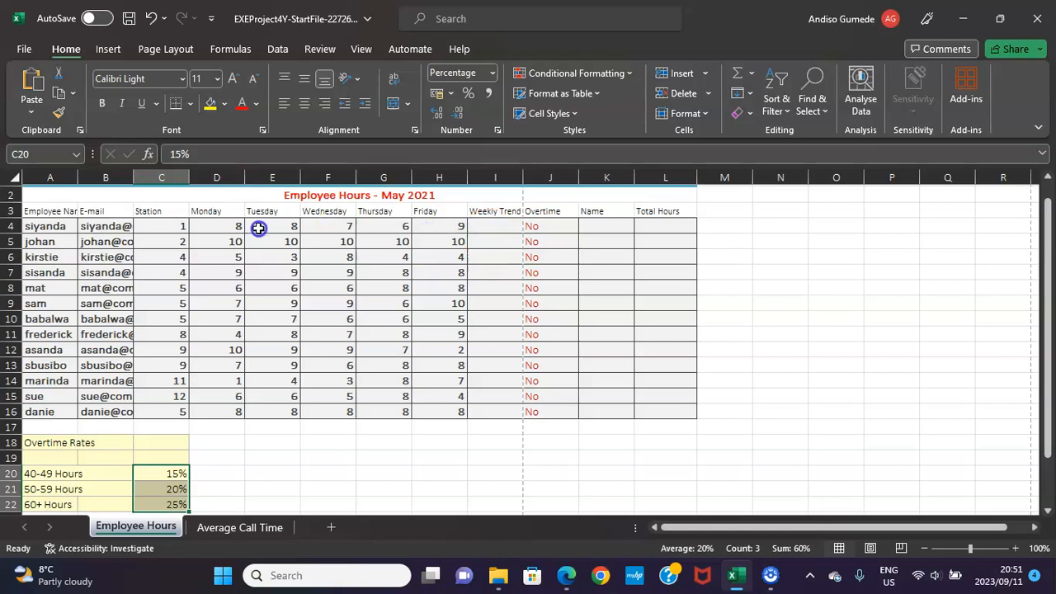
pyautogui.moveTo(221, 224); pyautogui.dragTo(229, 410)
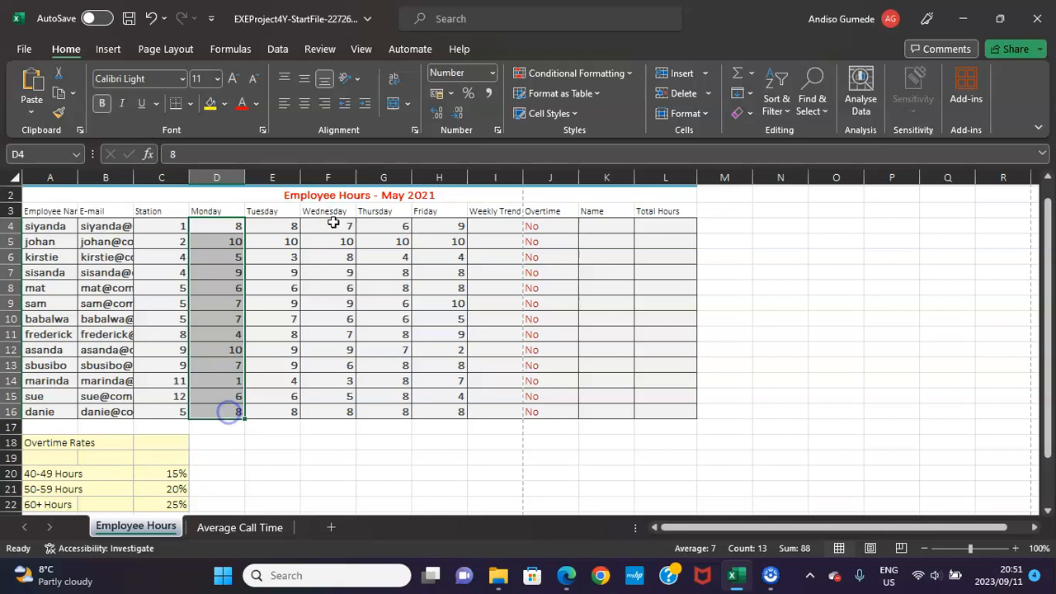
pyautogui.click(628, 75)
pyautogui.moveTo(620, 99)
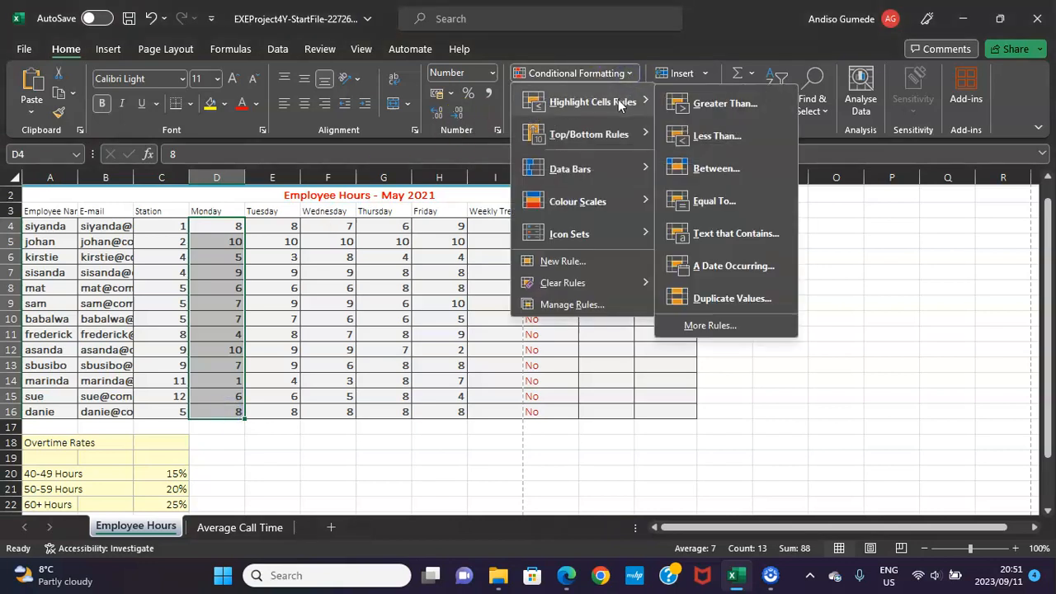
pyautogui.click(708, 326)
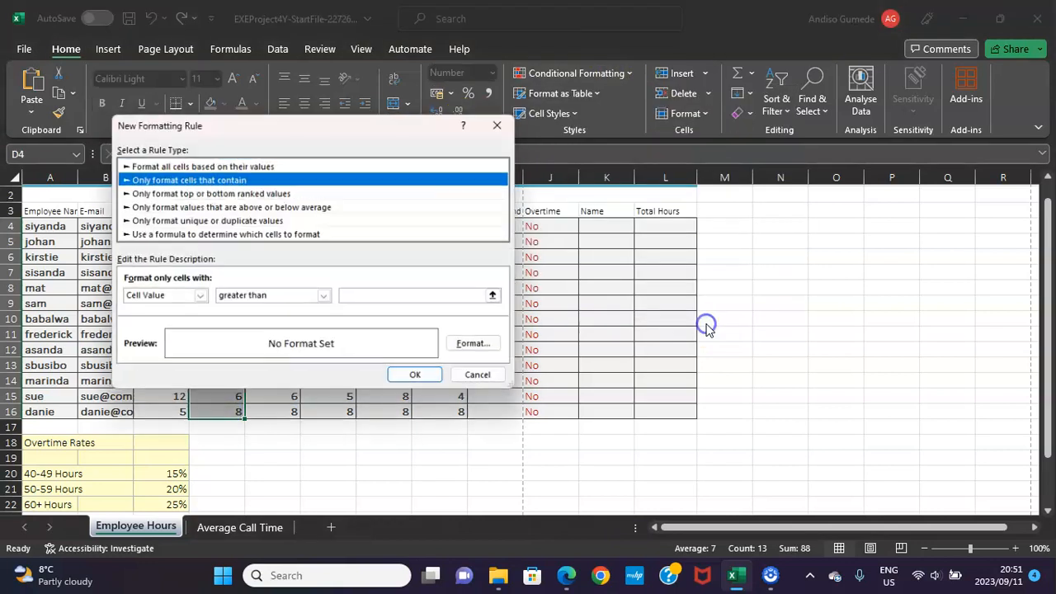
pyautogui.click(326, 298)
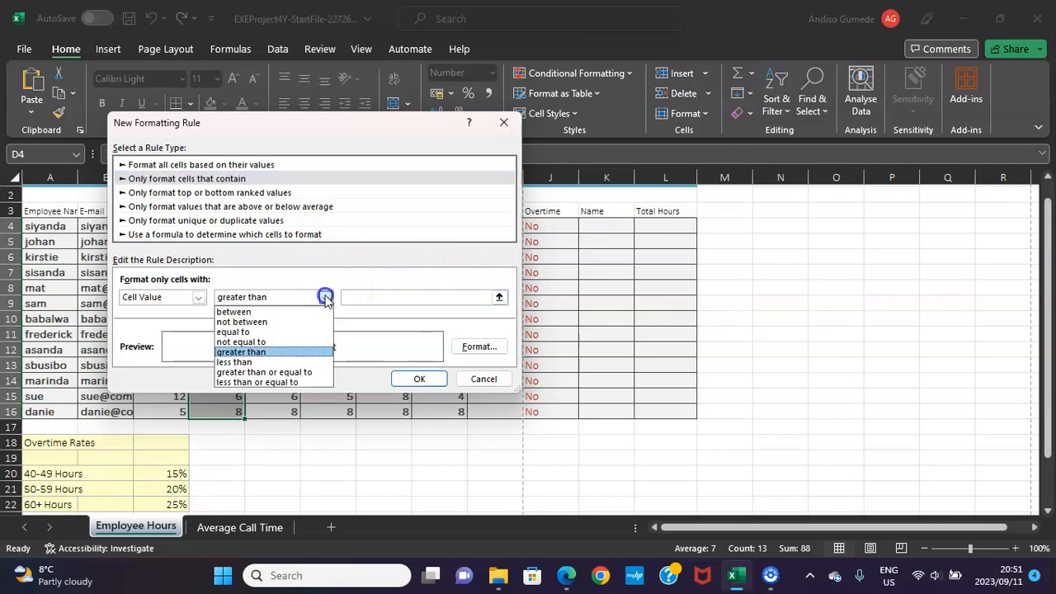
pyautogui.click(260, 383)
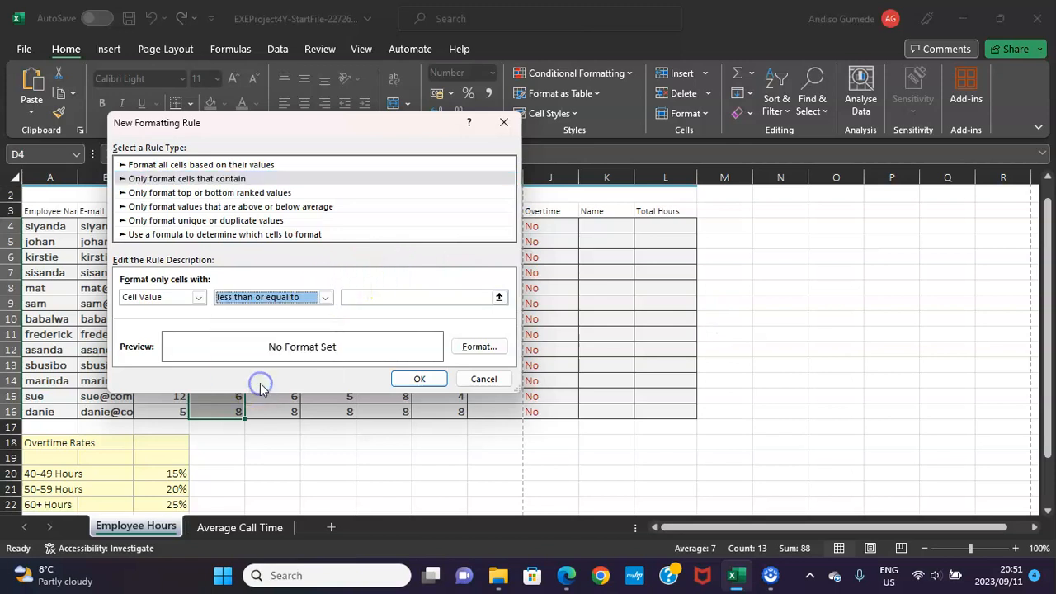
pyautogui.click(372, 297)
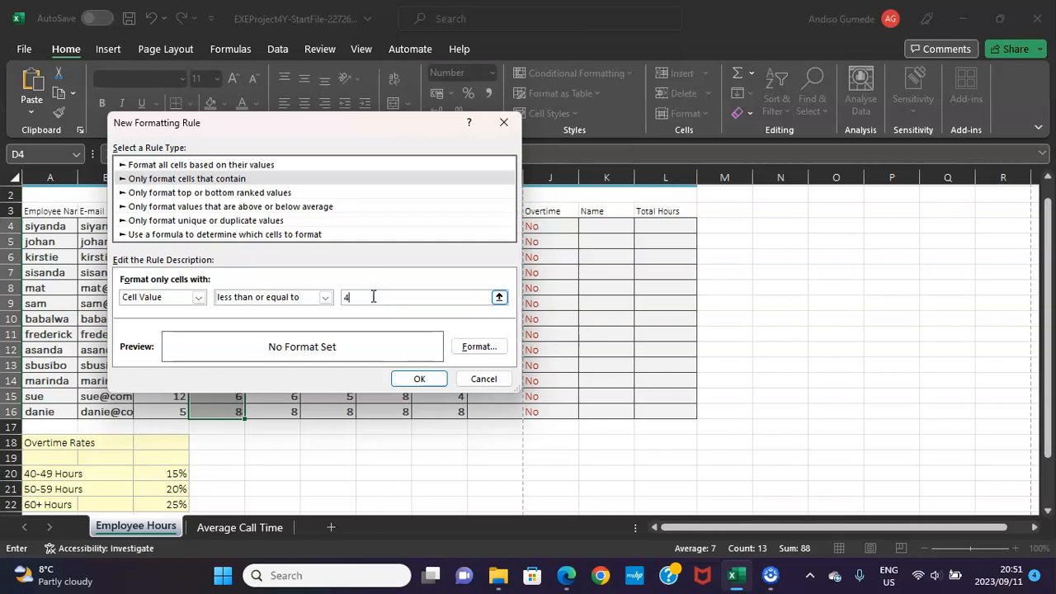
# Give the new conditional formatting rule a Bold Italic font style and a blue font colour, and apply it.
pyautogui.click(472, 346)
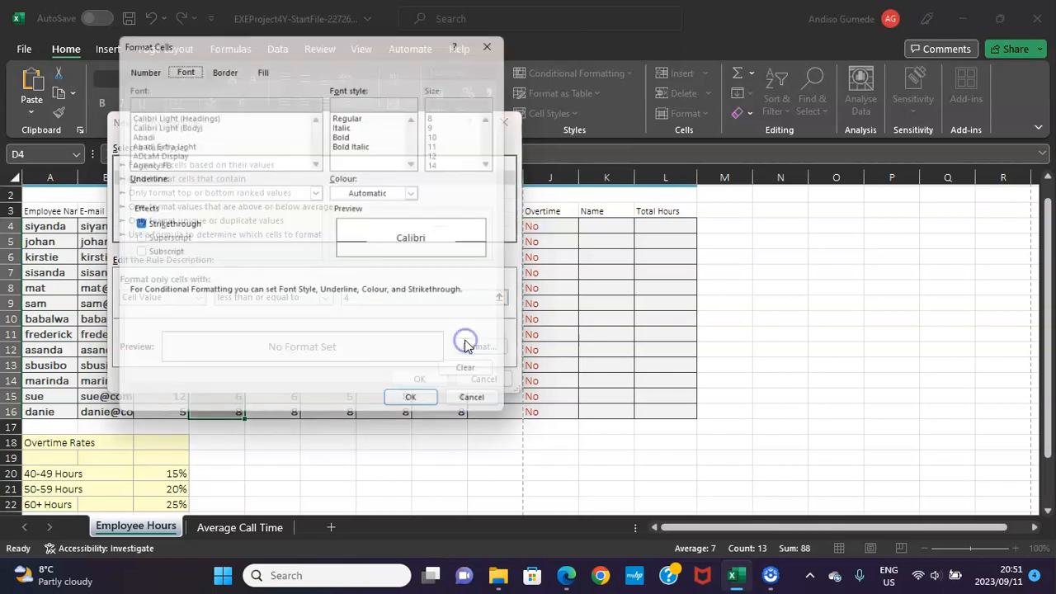
pyautogui.click(351, 143)
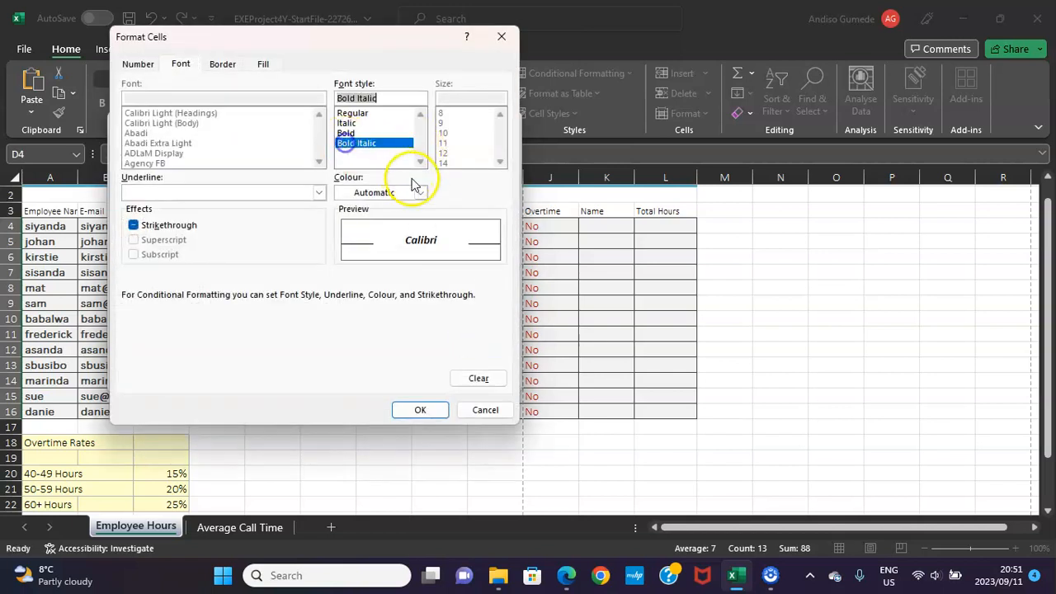
pyautogui.click(420, 193)
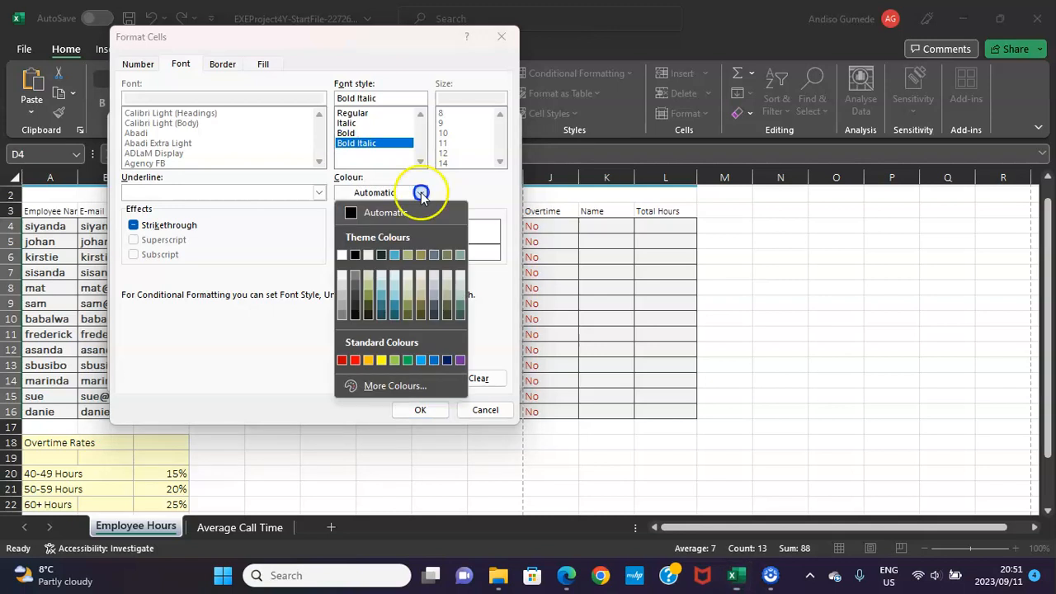
pyautogui.click(434, 360)
pyautogui.click(419, 407)
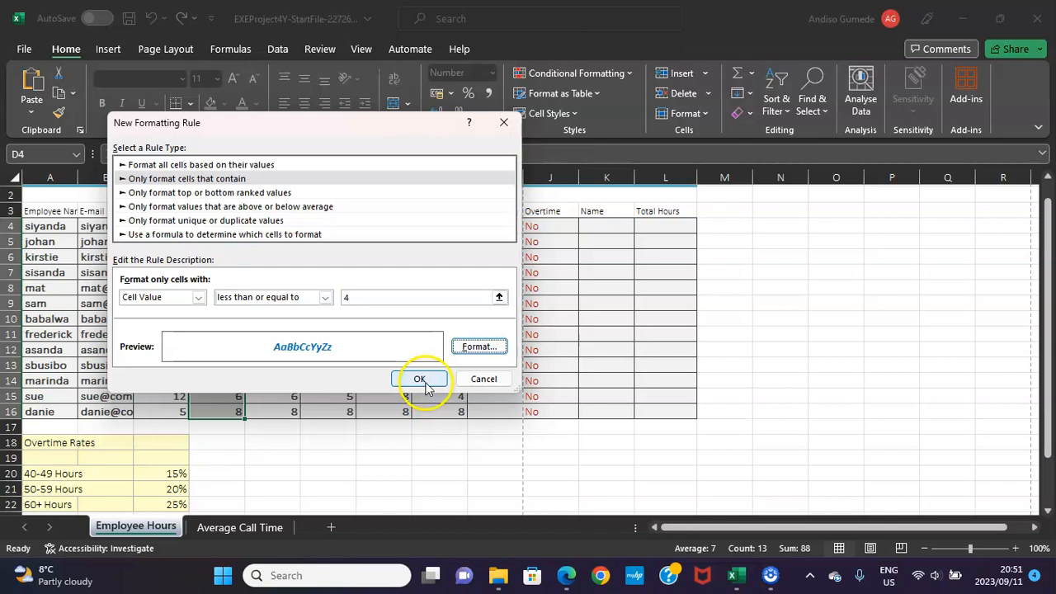
pyautogui.click(419, 379)
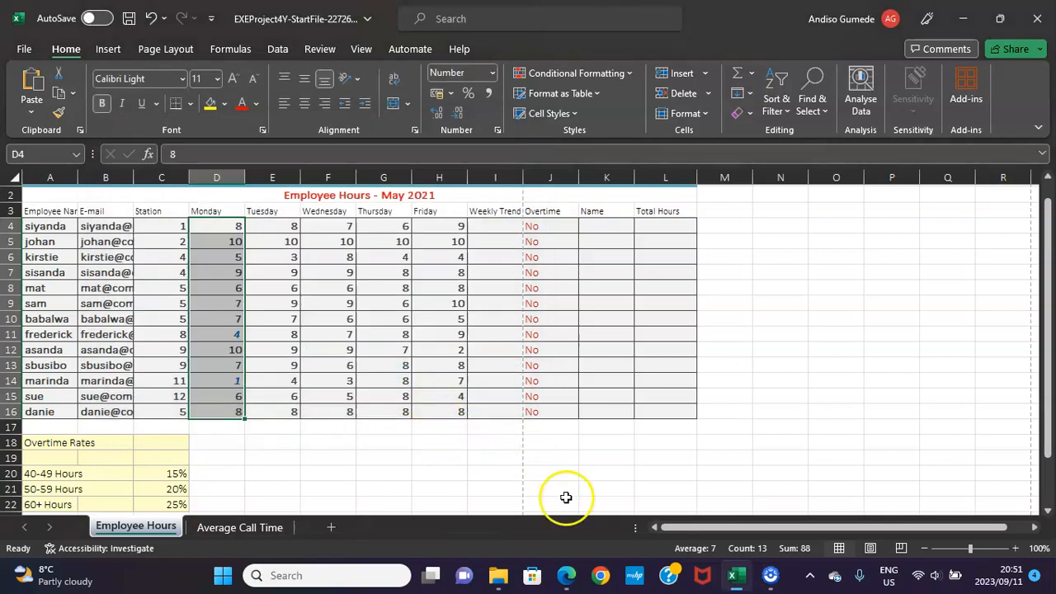
# Following PDF instruction 16, insert a Column Sparkline in Excel cell I4 from data range D4:H4 and fill it down to I16.
pyautogui.click(573, 584)
pyautogui.scroll(-1, 484, 391)
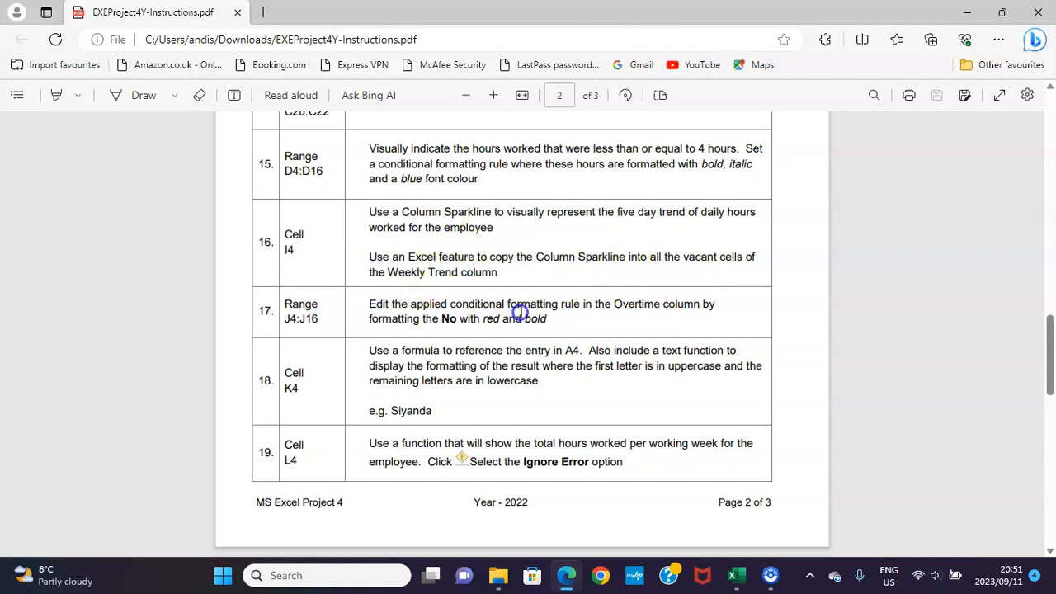
pyautogui.click(735, 574)
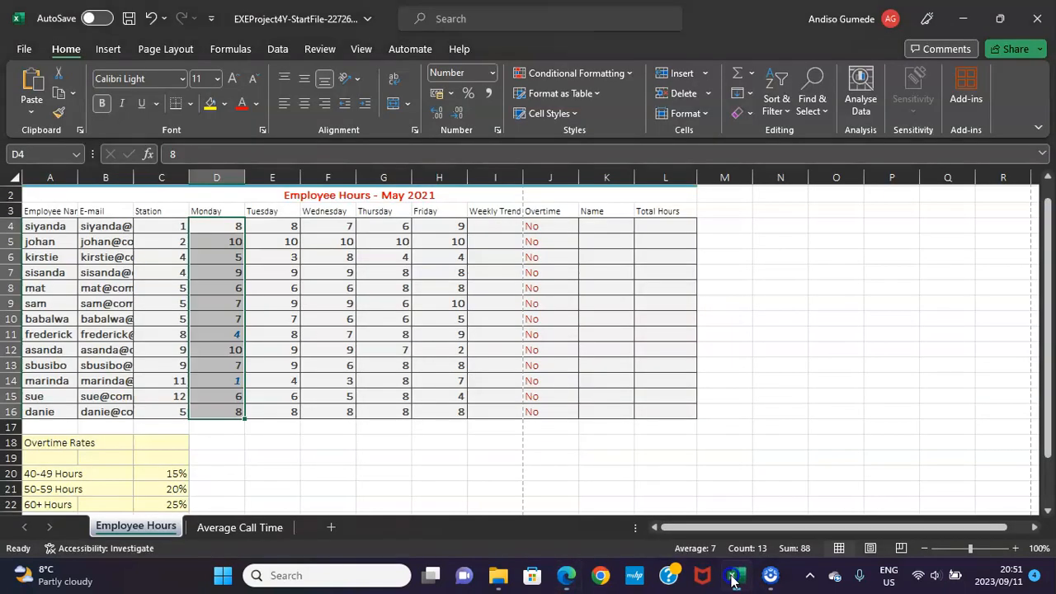
pyautogui.click(490, 231)
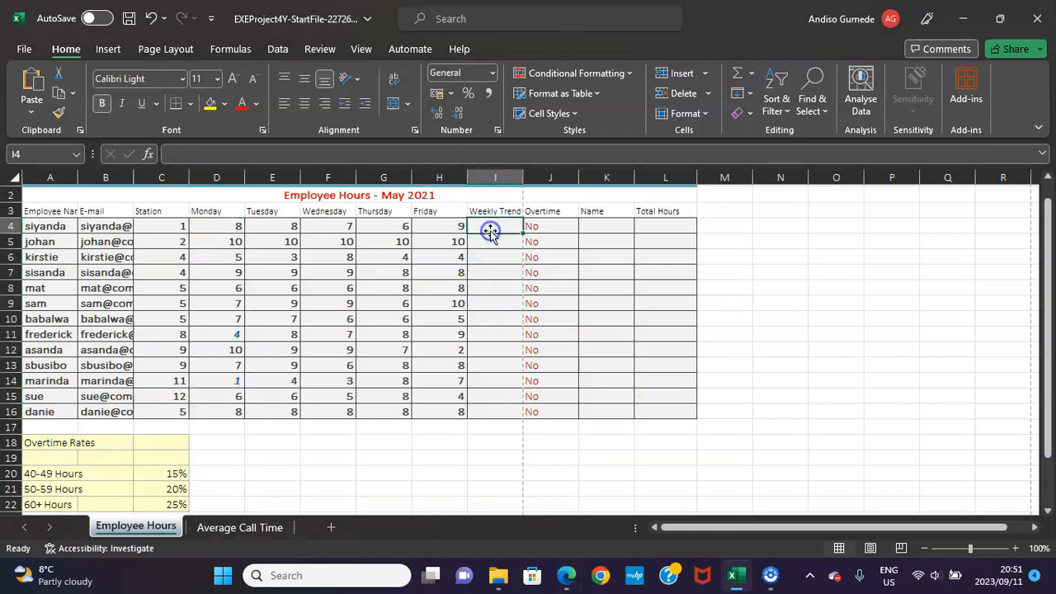
pyautogui.click(121, 43)
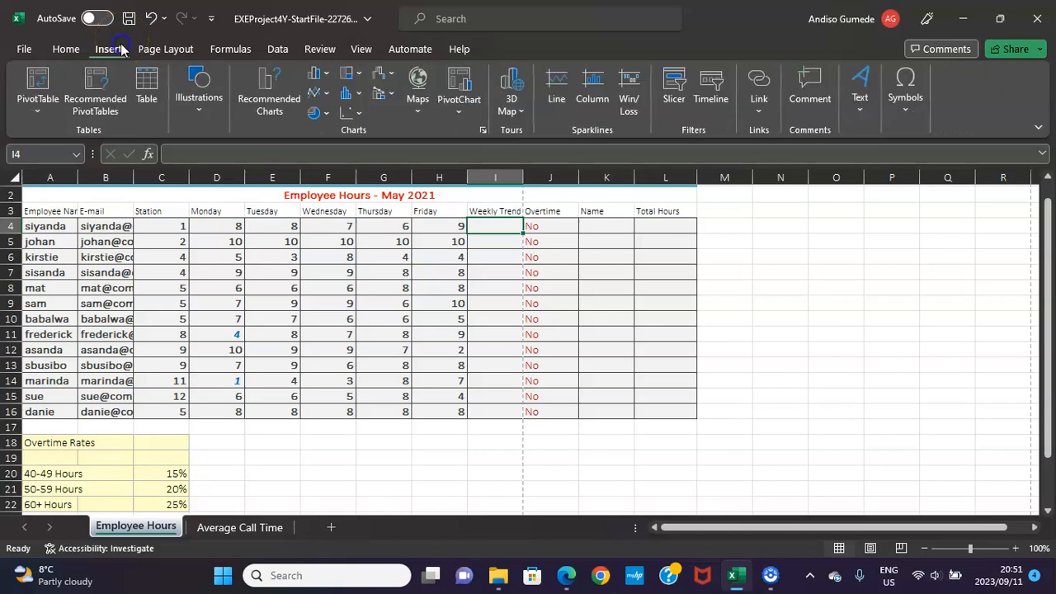
pyautogui.click(590, 87)
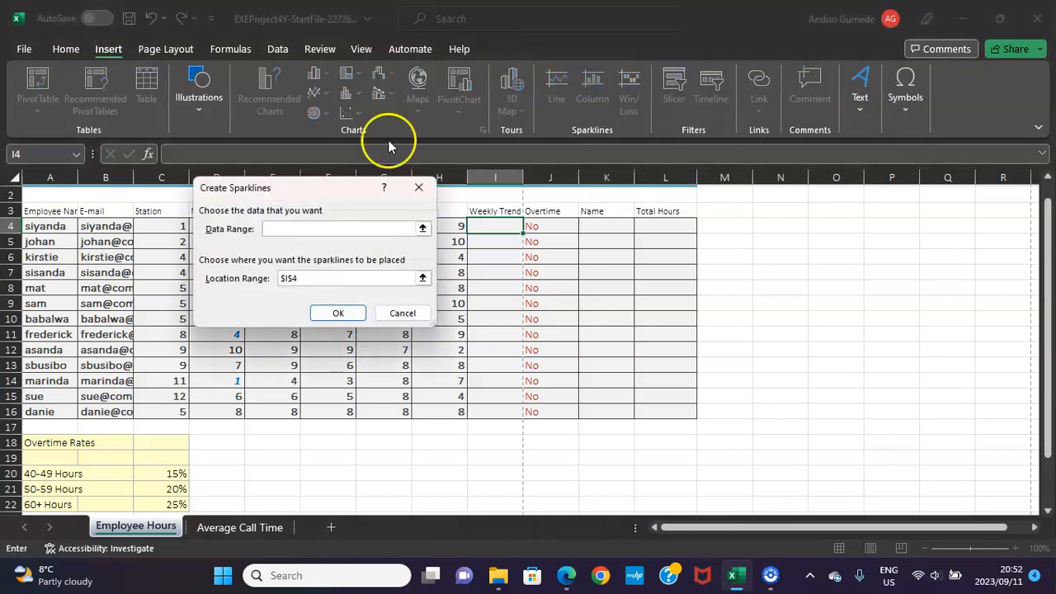
pyautogui.moveTo(265, 191); pyautogui.dragTo(624, 251)
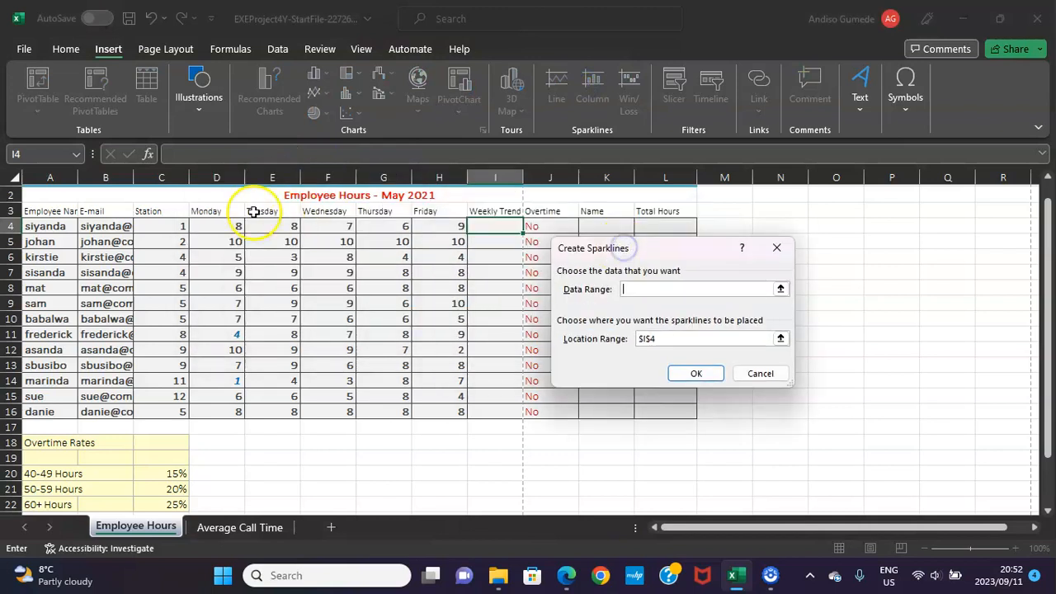
pyautogui.click(228, 225)
pyautogui.moveTo(231, 226); pyautogui.dragTo(442, 229)
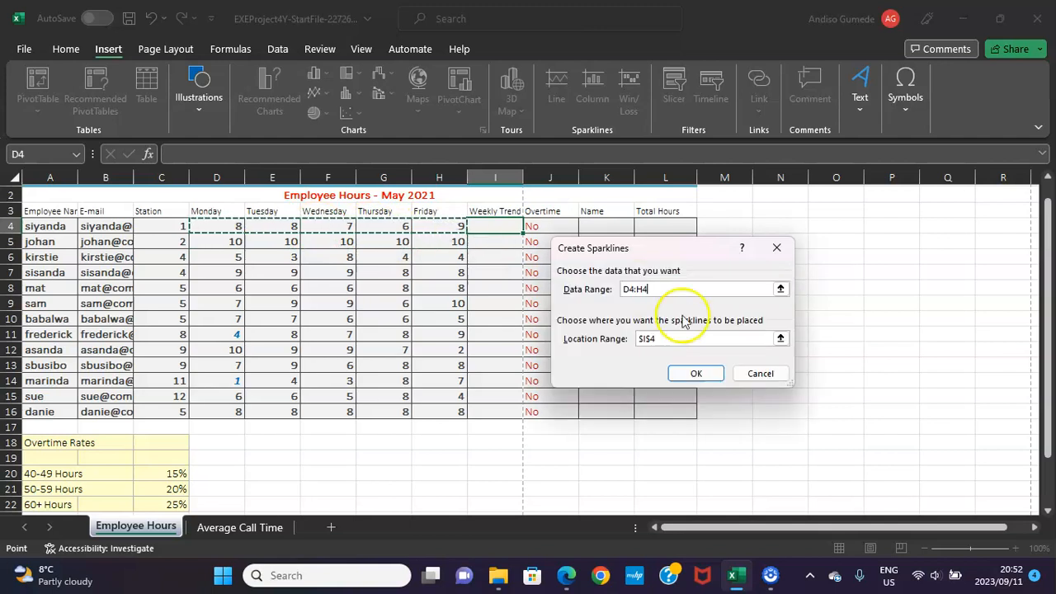
pyautogui.click(697, 373)
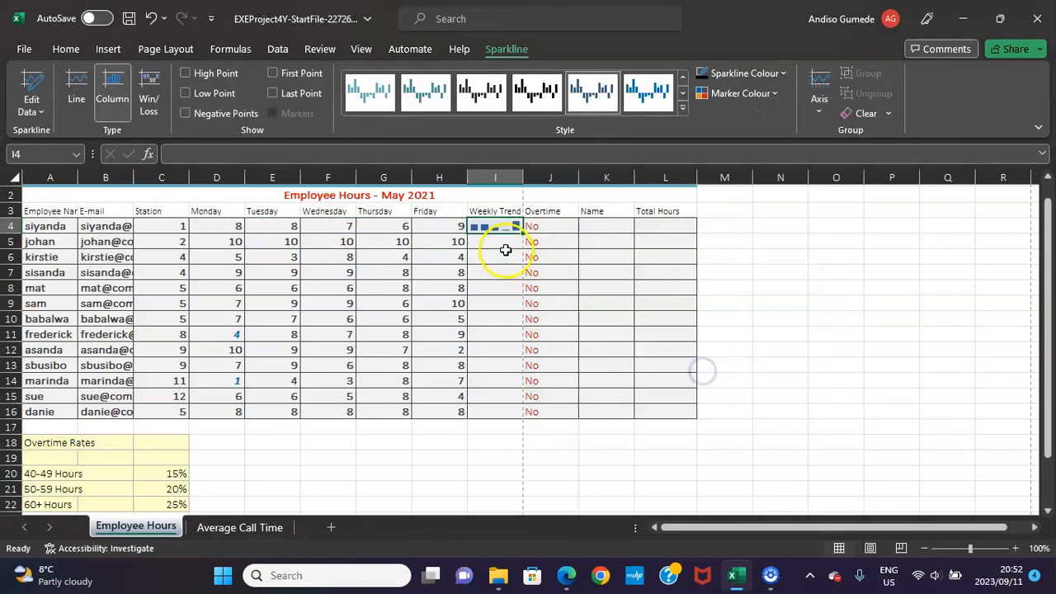
pyautogui.moveTo(522, 233); pyautogui.dragTo(527, 412)
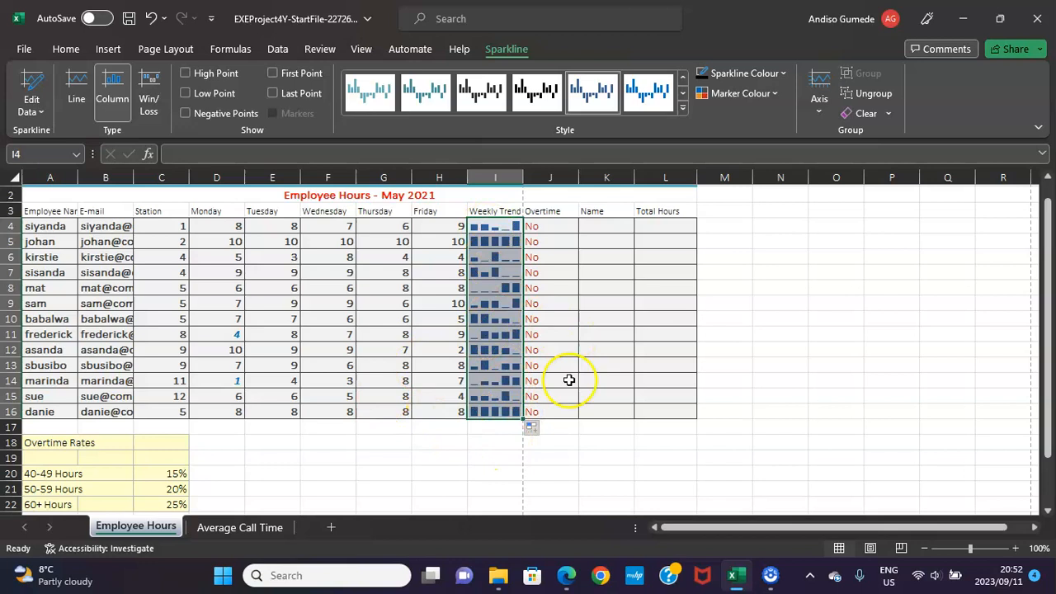
# Consult instruction 17 in the PDF and set up an Equal To highlight rule in Excel for J4:J16 that targets the value No.
pyautogui.click(561, 565)
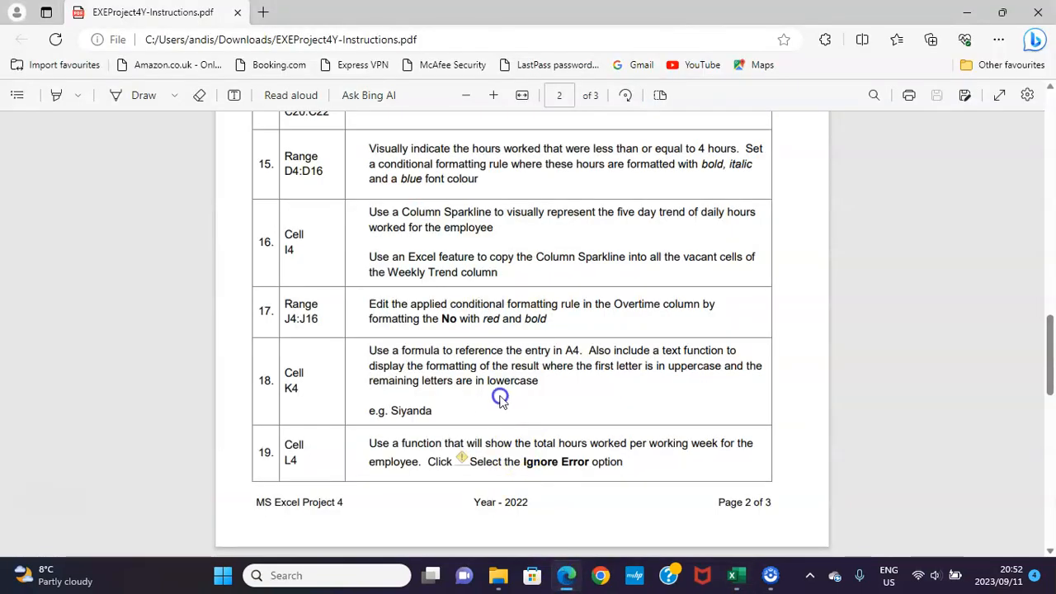
pyautogui.scroll(-1, 501, 398)
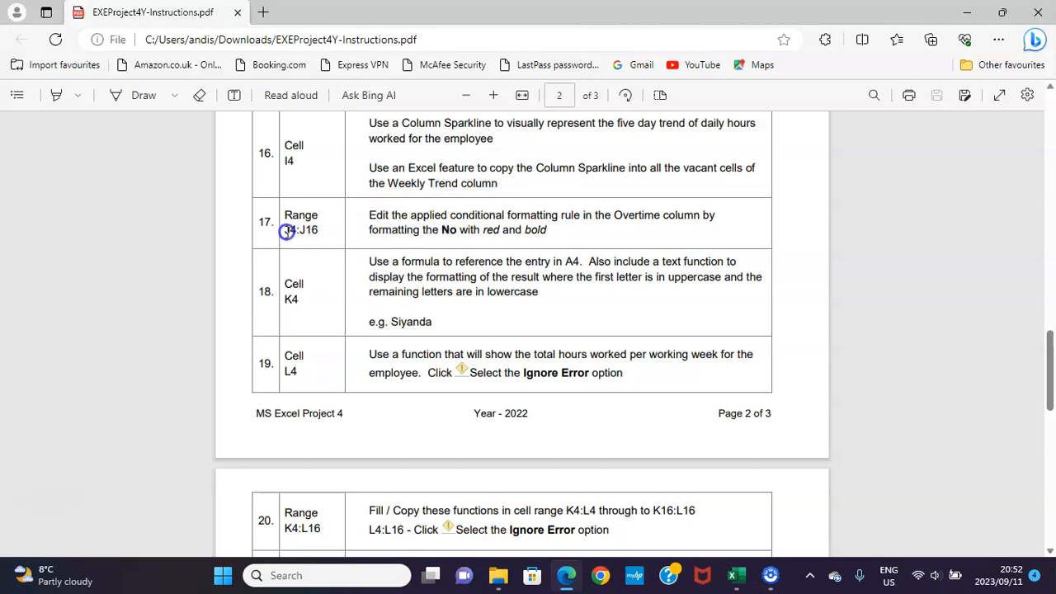
pyautogui.click(739, 585)
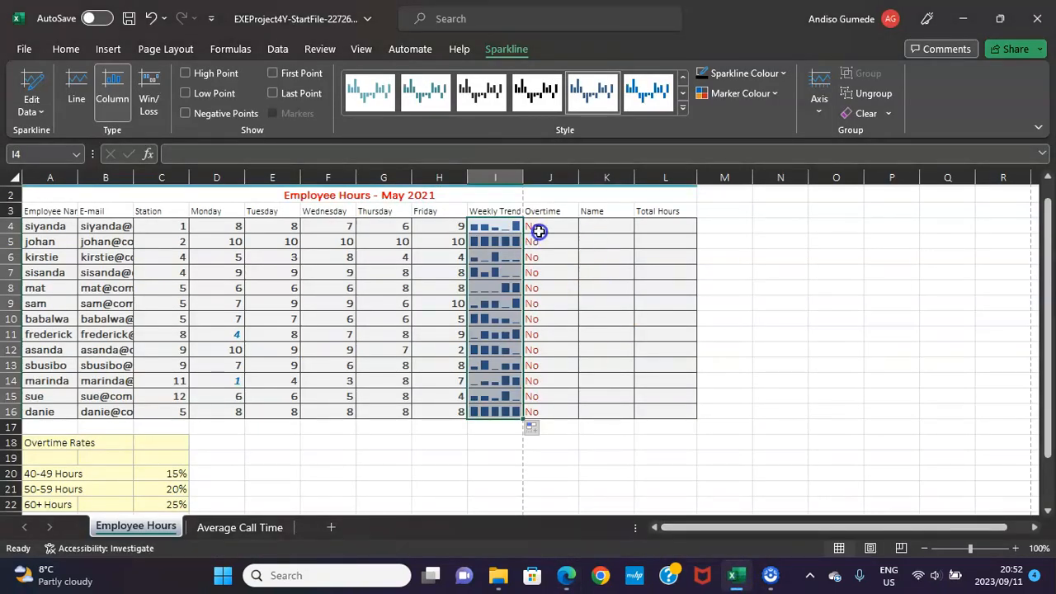
pyautogui.moveTo(539, 229); pyautogui.dragTo(565, 412)
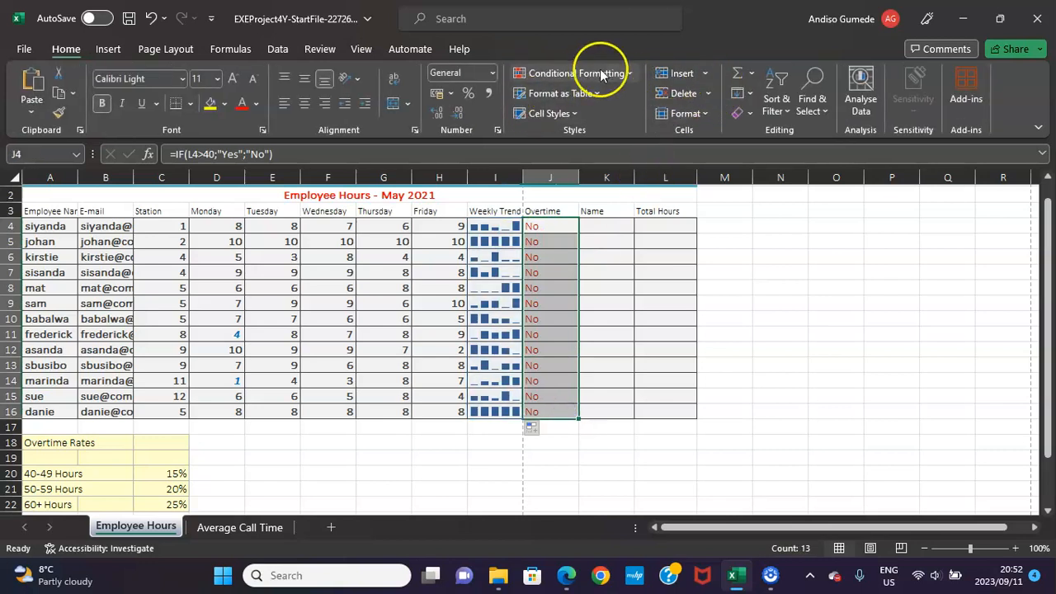
pyautogui.click(626, 73)
pyautogui.moveTo(607, 105)
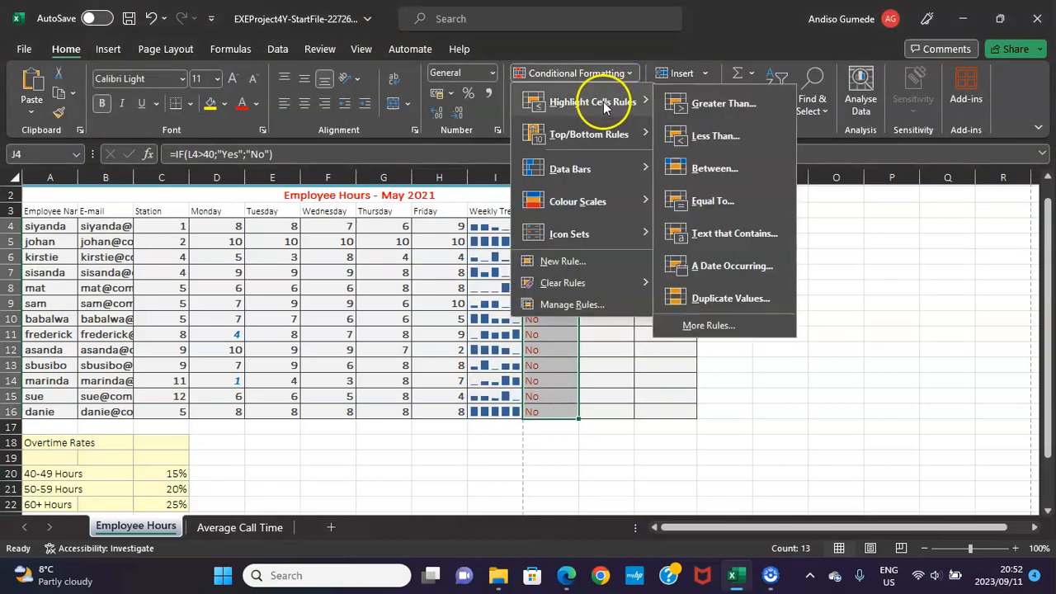
pyautogui.click(708, 201)
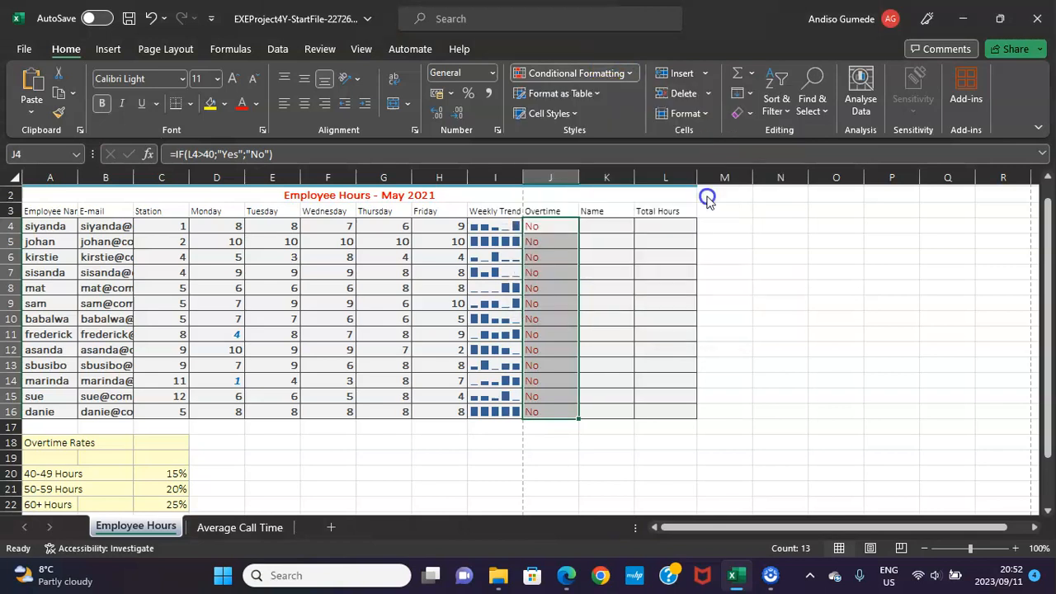
pyautogui.write('N')
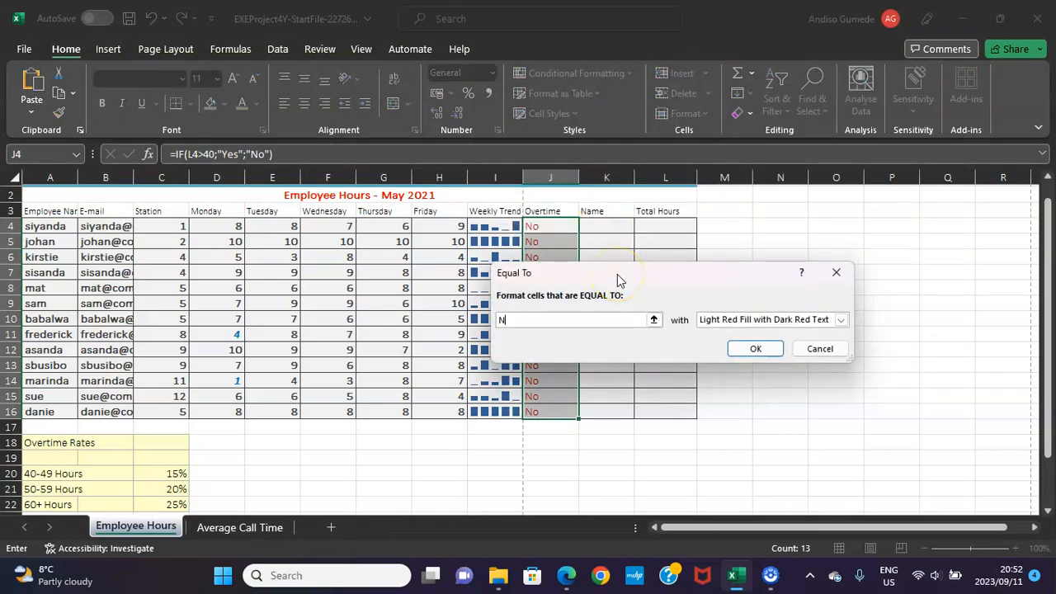
pyautogui.write('o')
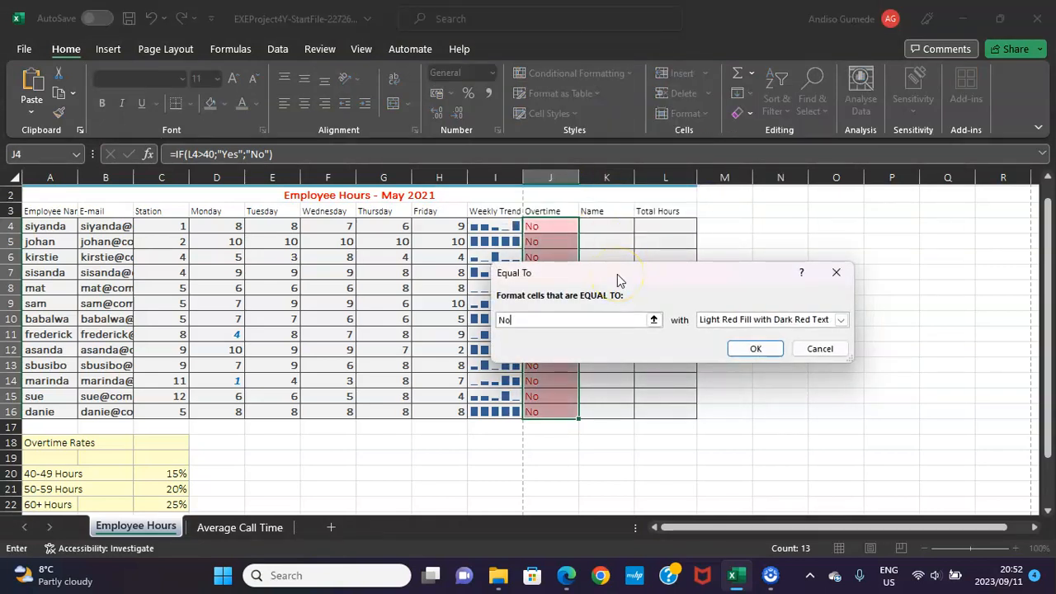
# Give the Equal To rule a custom format with Bold font style and standard red font colour, and apply it.
pyautogui.click(841, 320)
pyautogui.click(748, 394)
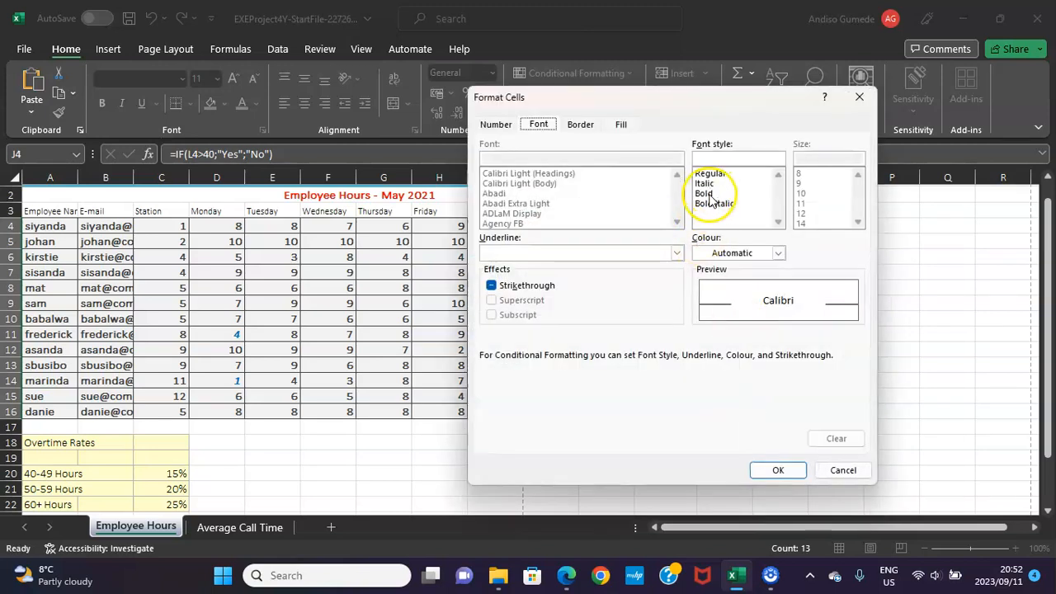
pyautogui.click(707, 194)
pyautogui.click(779, 253)
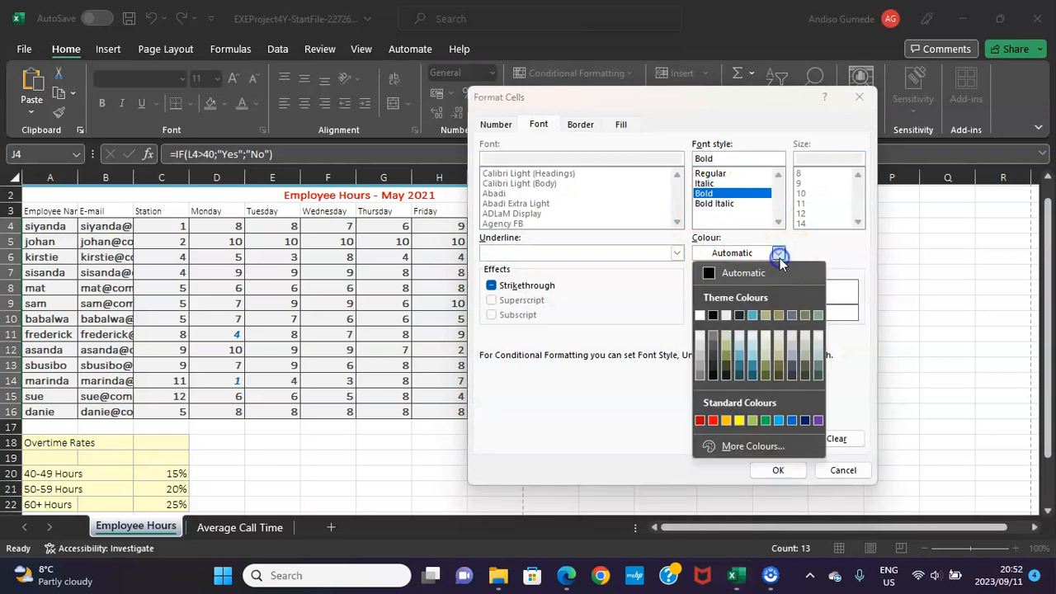
pyautogui.click(713, 420)
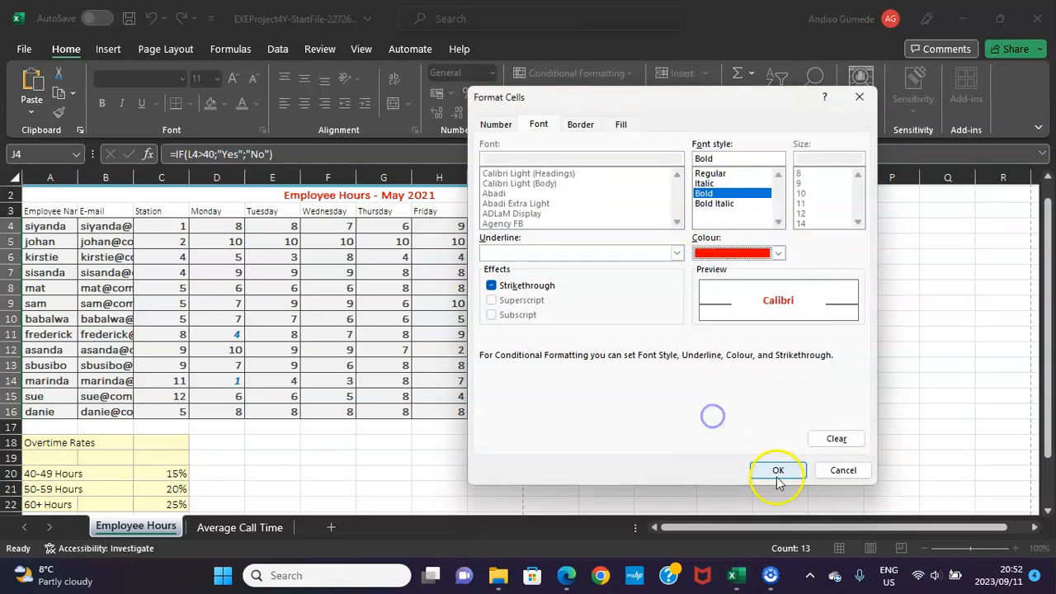
pyautogui.click(779, 471)
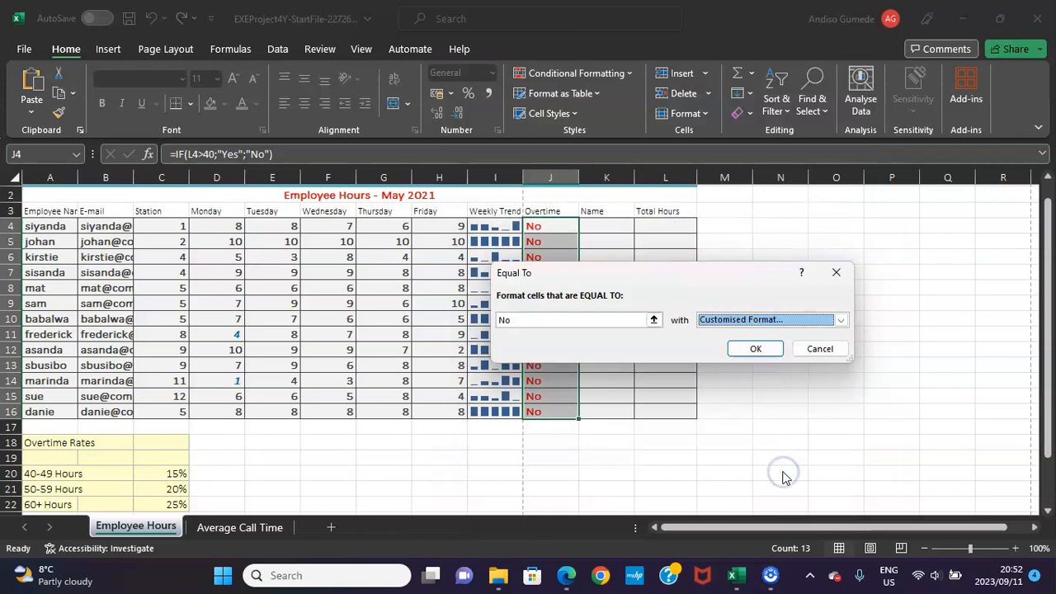
pyautogui.click(754, 348)
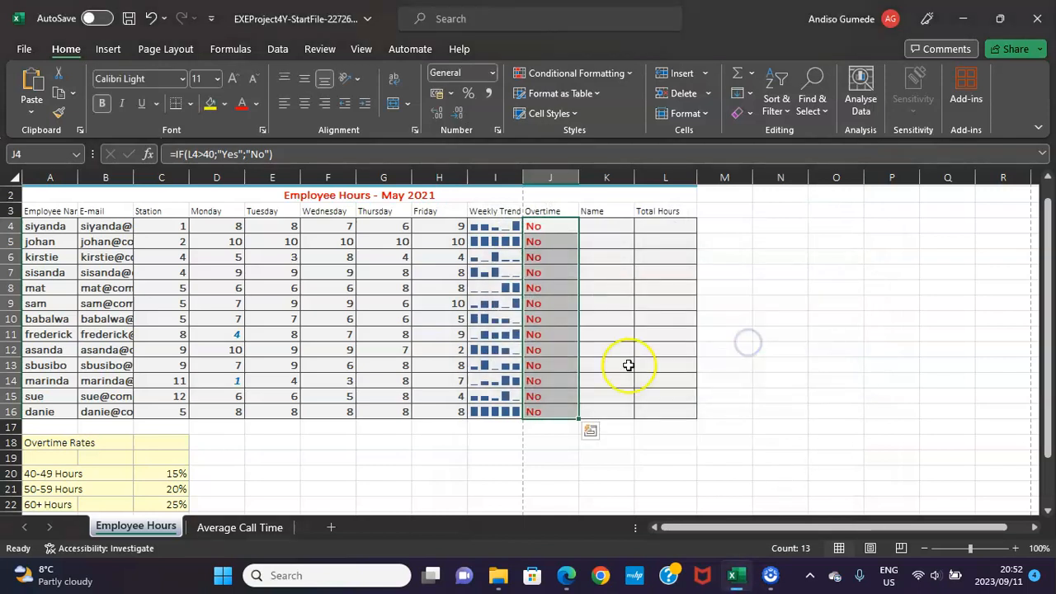
# Following PDF instruction 18, enter =PROPER(A4) in Excel cell K4 and fill the formula down to K16.
pyautogui.click(566, 578)
pyautogui.scroll(-1, 430, 455)
pyautogui.scroll(-1, 368, 345)
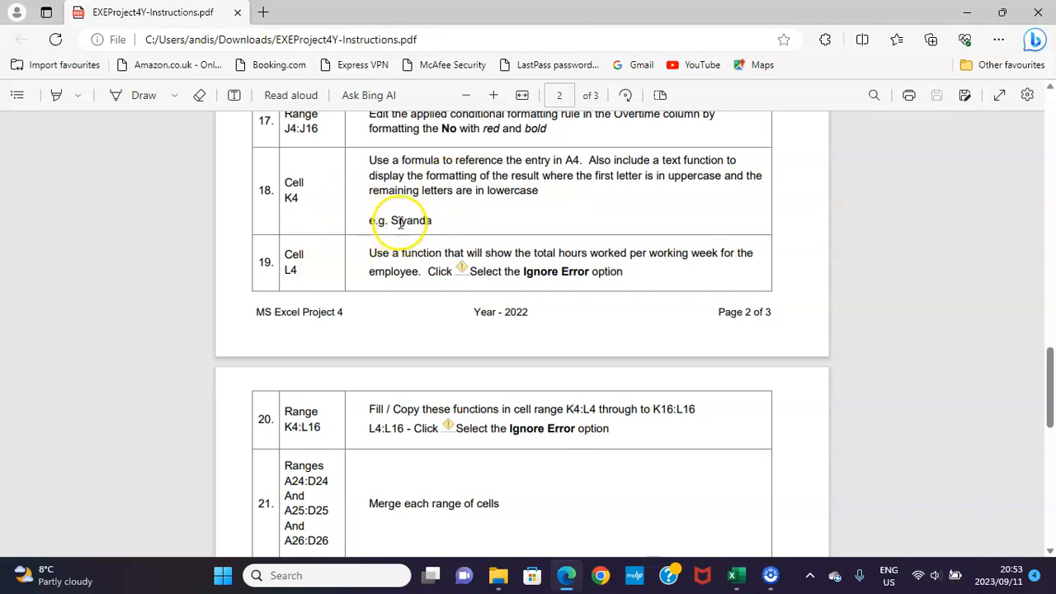
pyautogui.click(736, 575)
pyautogui.click(610, 231)
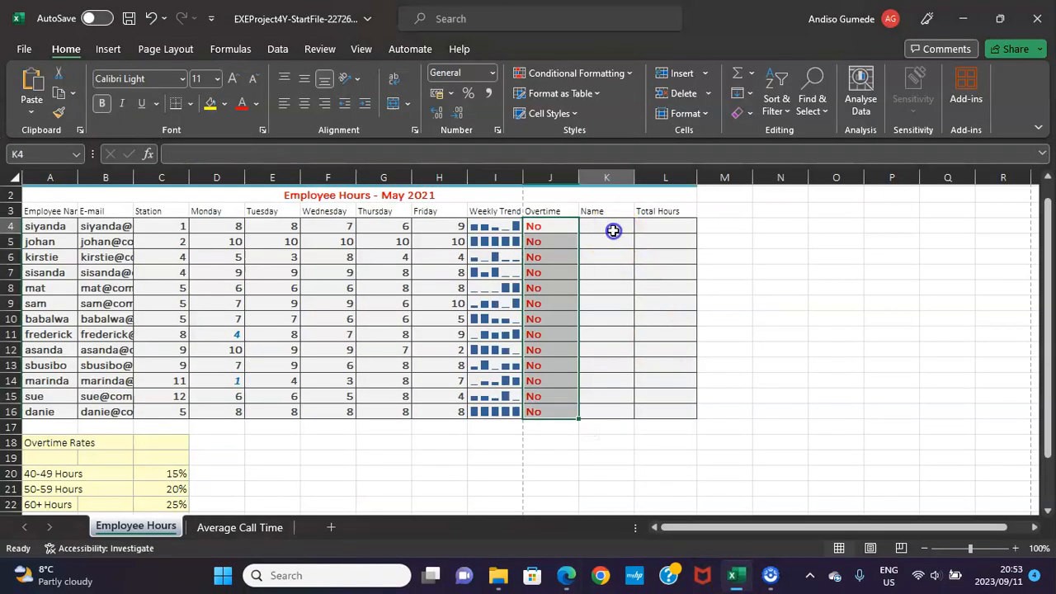
pyautogui.write('=')
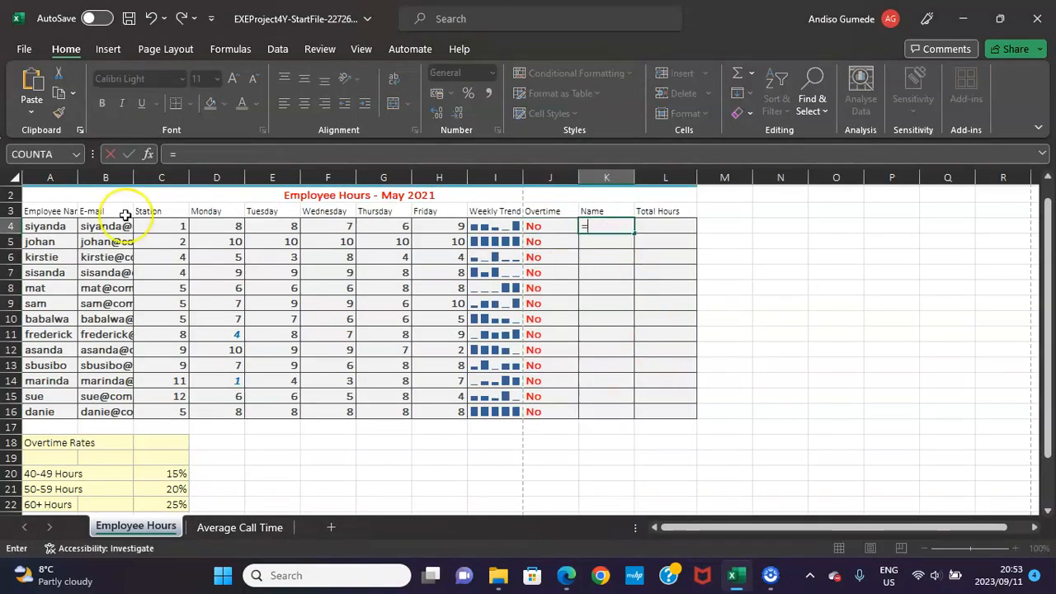
pyautogui.write('prop')
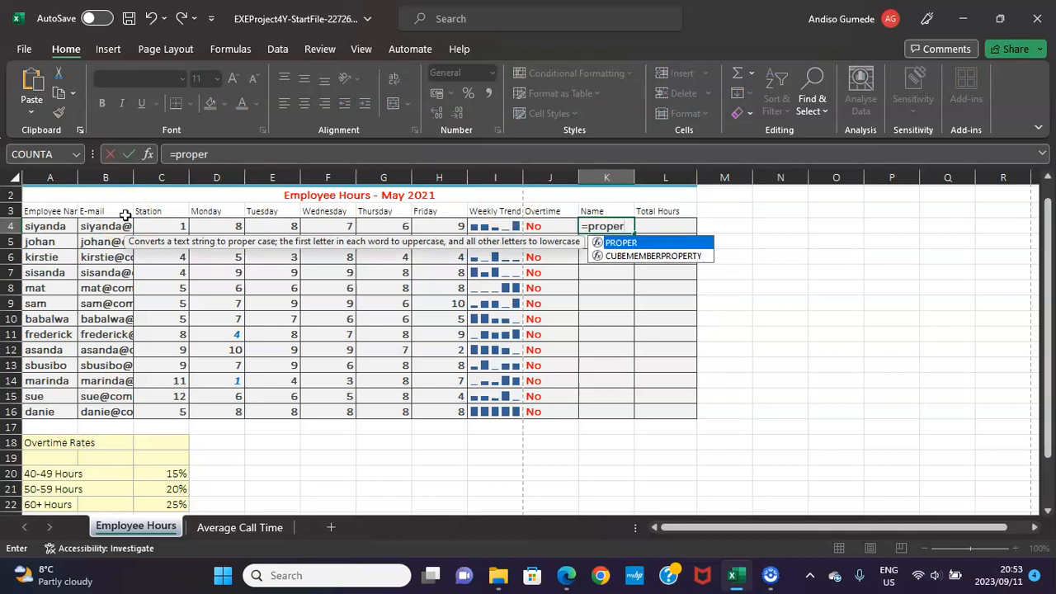
pyautogui.write('er')
pyautogui.press('Tab')
pyautogui.click(55, 225)
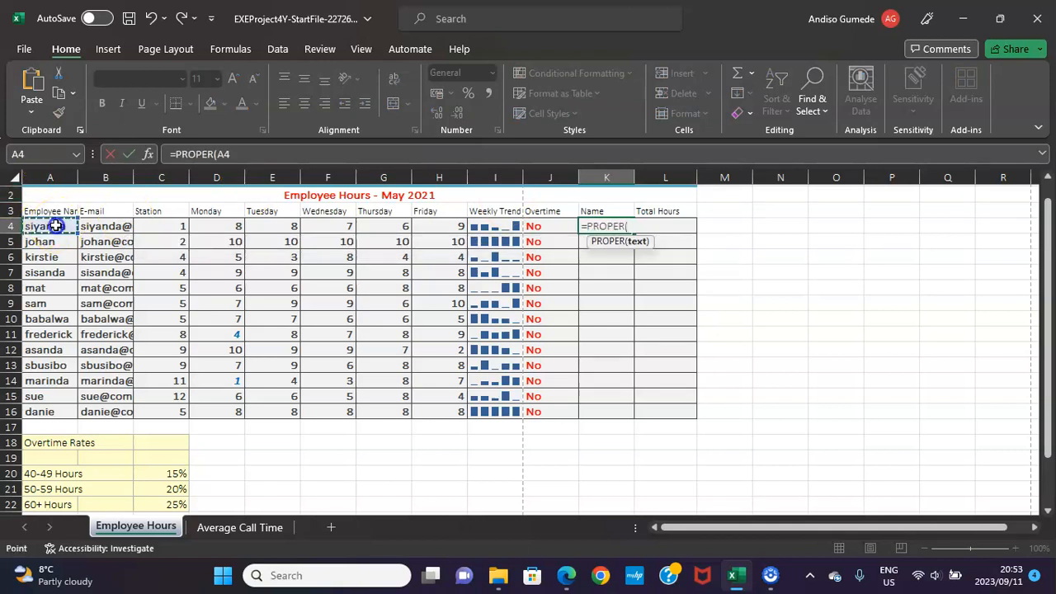
pyautogui.hotkey('ctrl', 'Return')
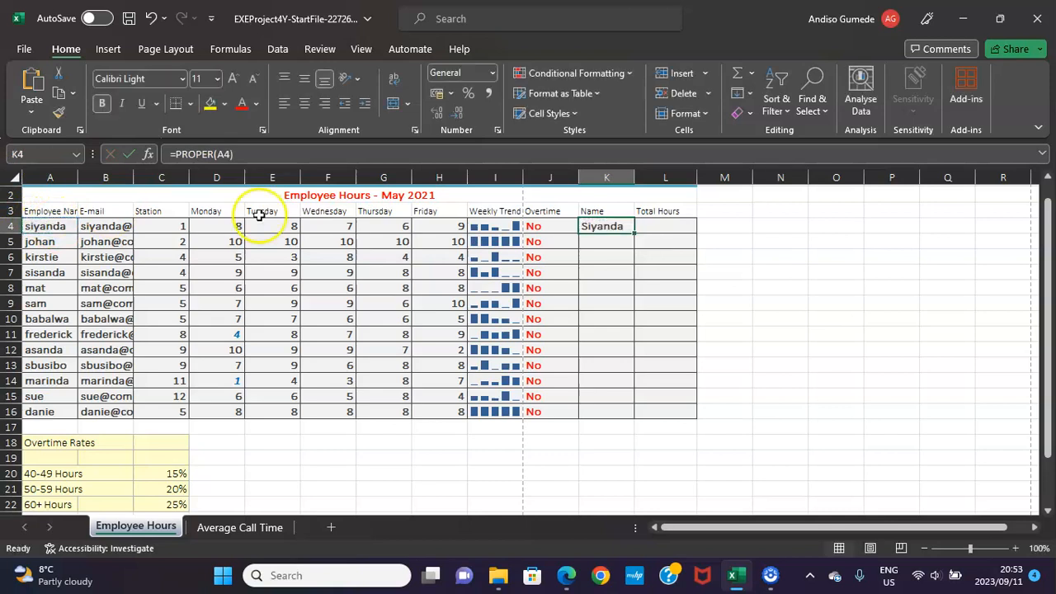
pyautogui.doubleClick(635, 235)
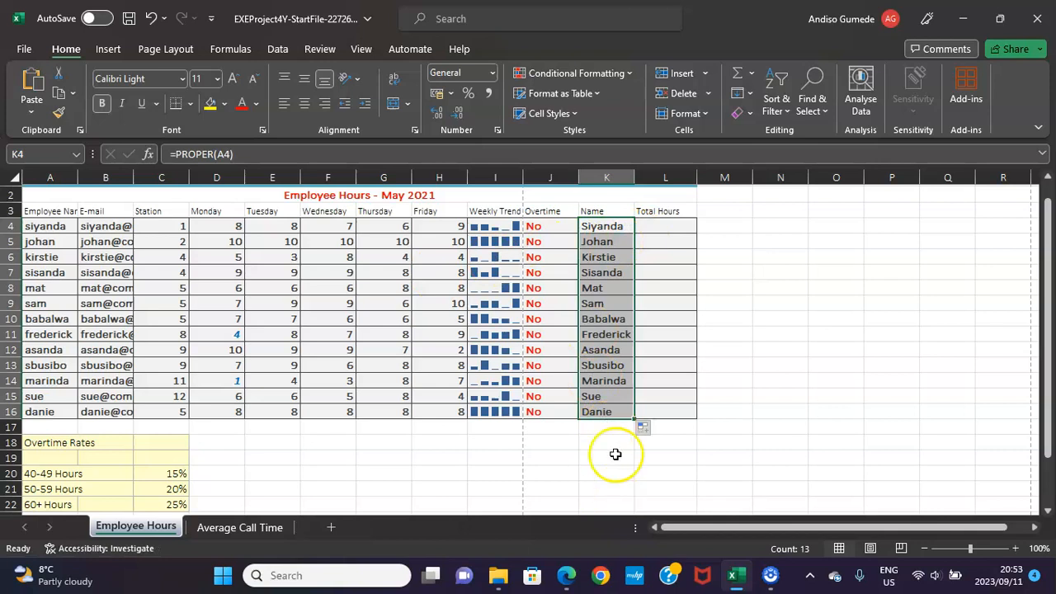
# Following PDF instruction 19, fill Excel cells L4:L16 with =SUM(D4:H4) and apply Ignore Error to the formula error flags.
pyautogui.click(660, 231)
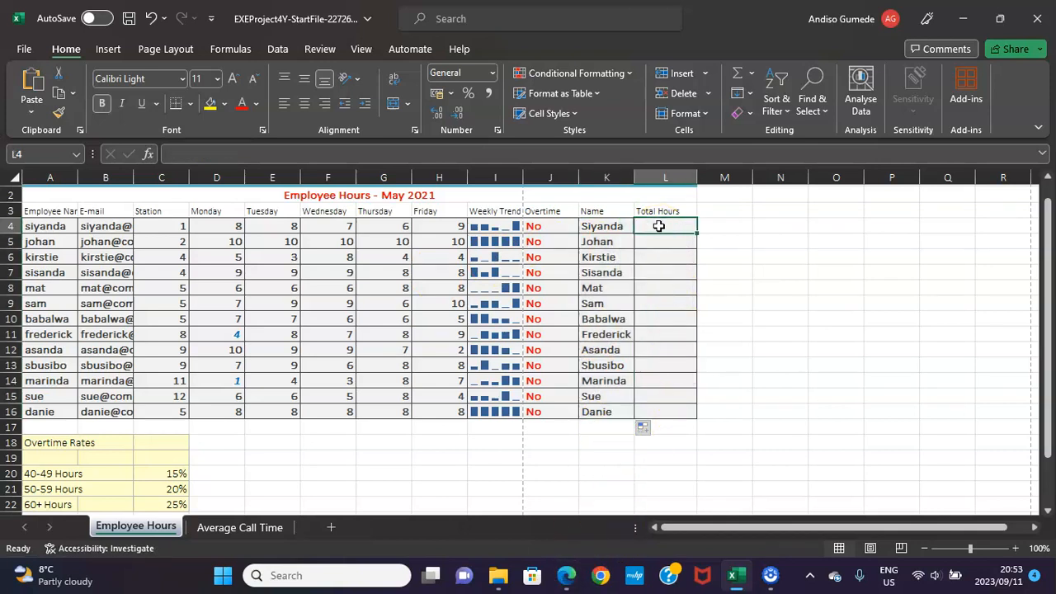
pyautogui.moveTo(660, 226); pyautogui.dragTo(666, 411)
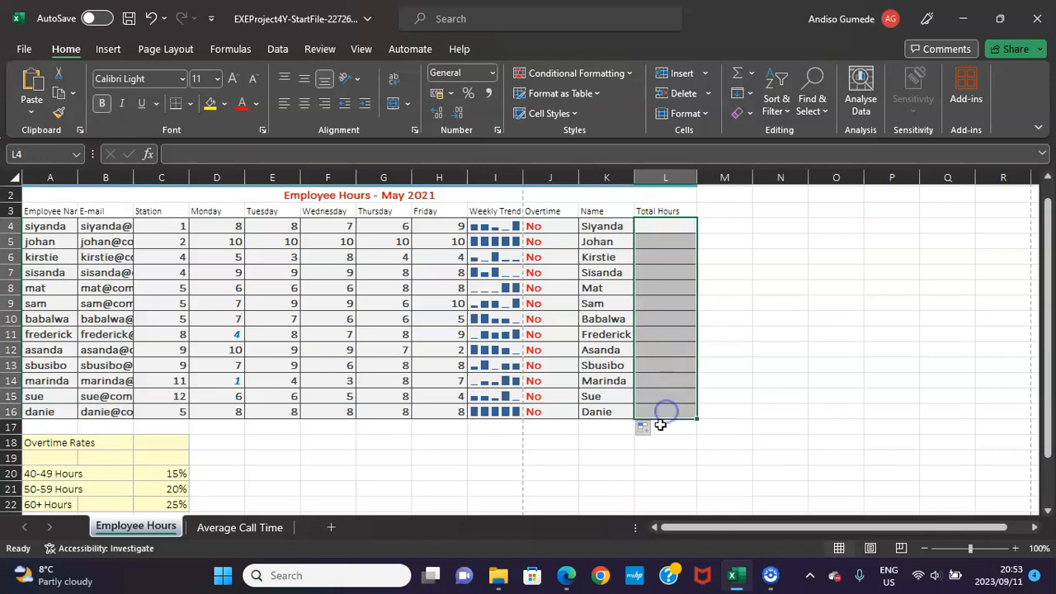
pyautogui.click(566, 571)
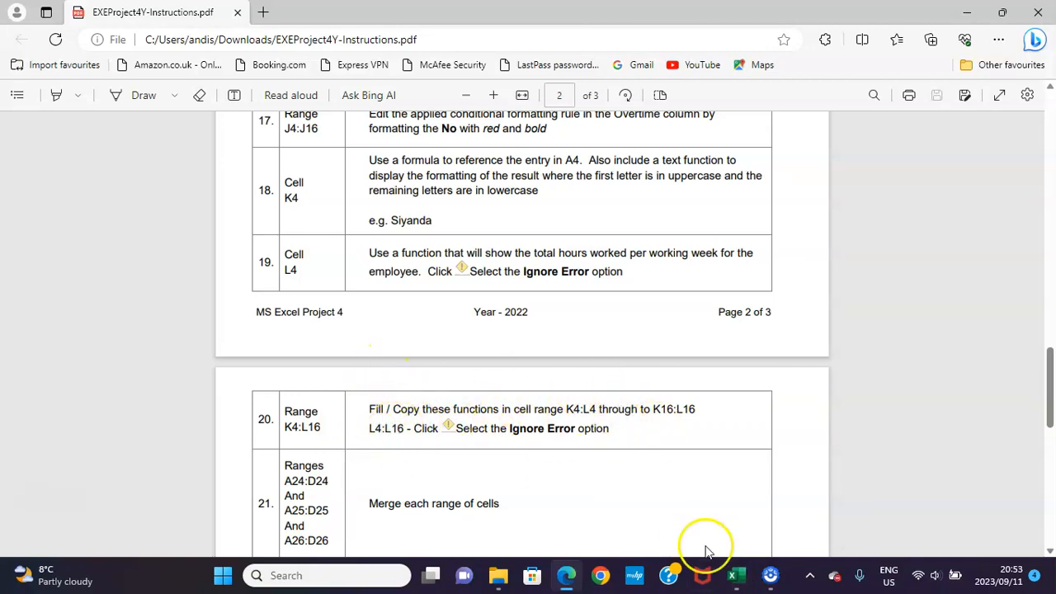
pyautogui.click(737, 575)
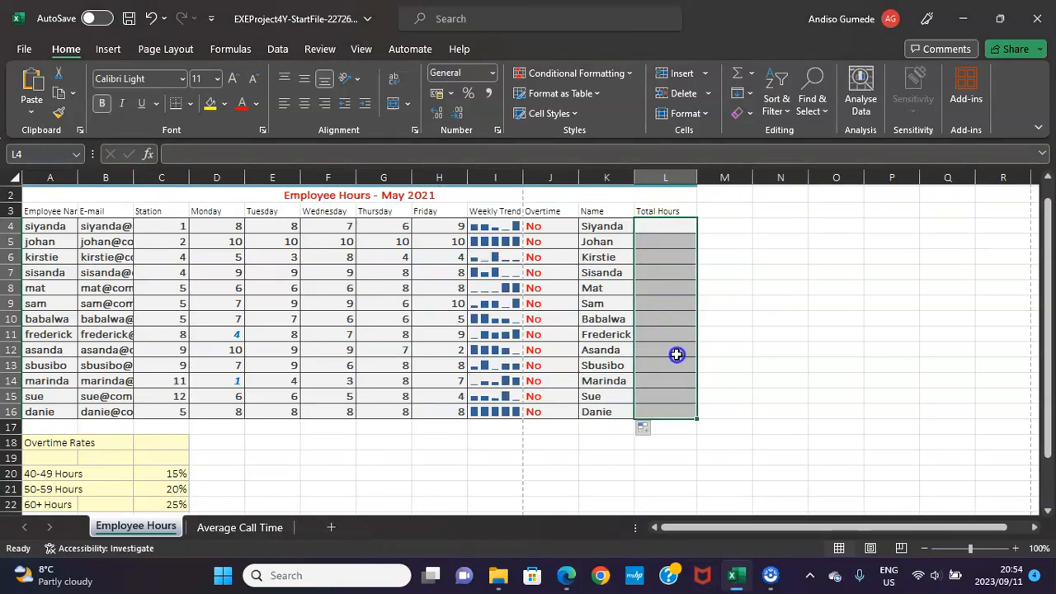
pyautogui.write('=')
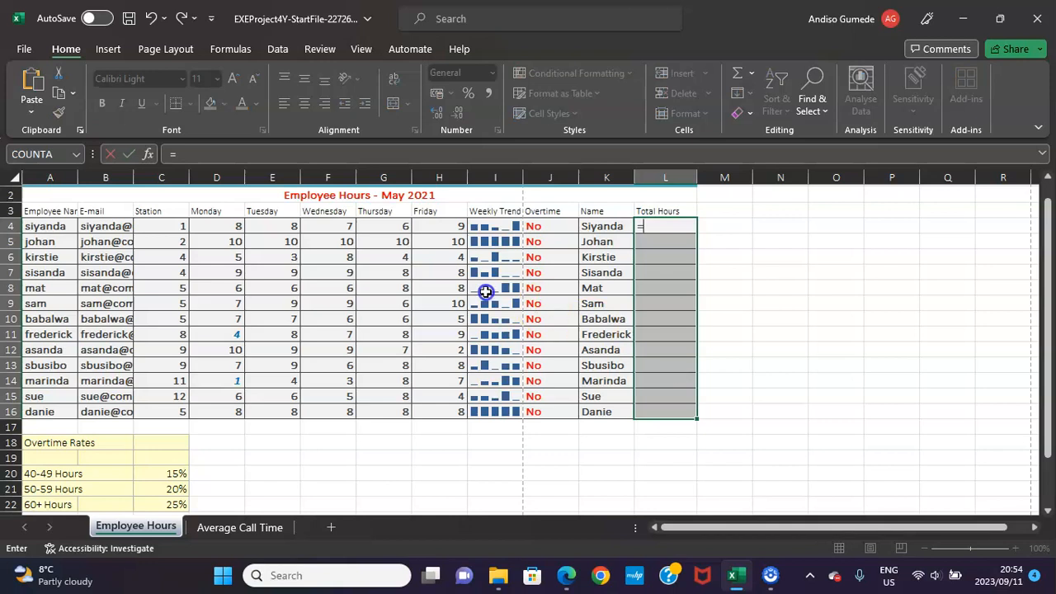
pyautogui.moveTo(566, 583)
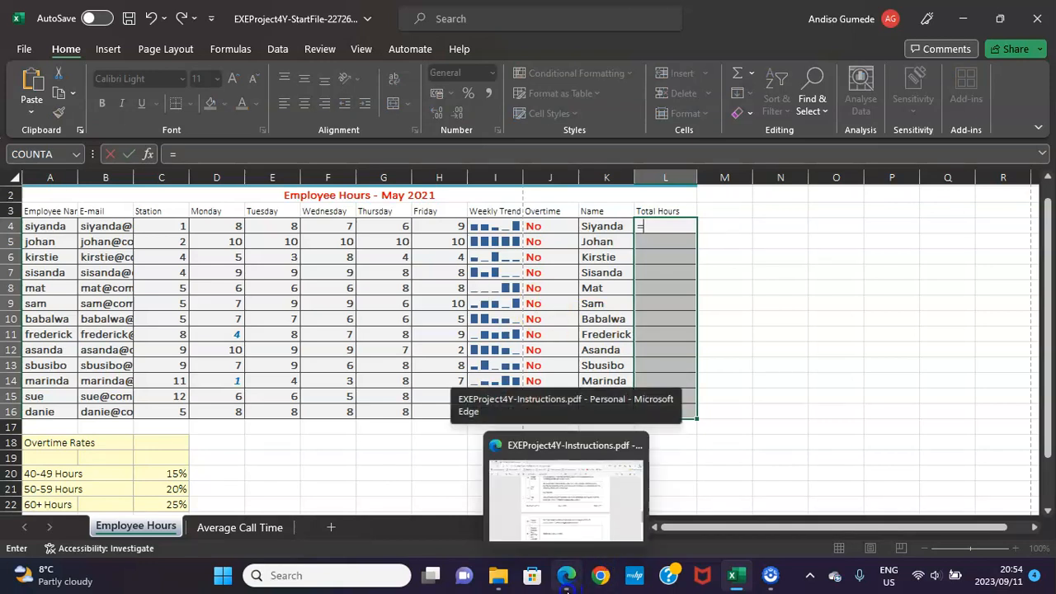
pyautogui.write('sum')
pyautogui.press('Tab')
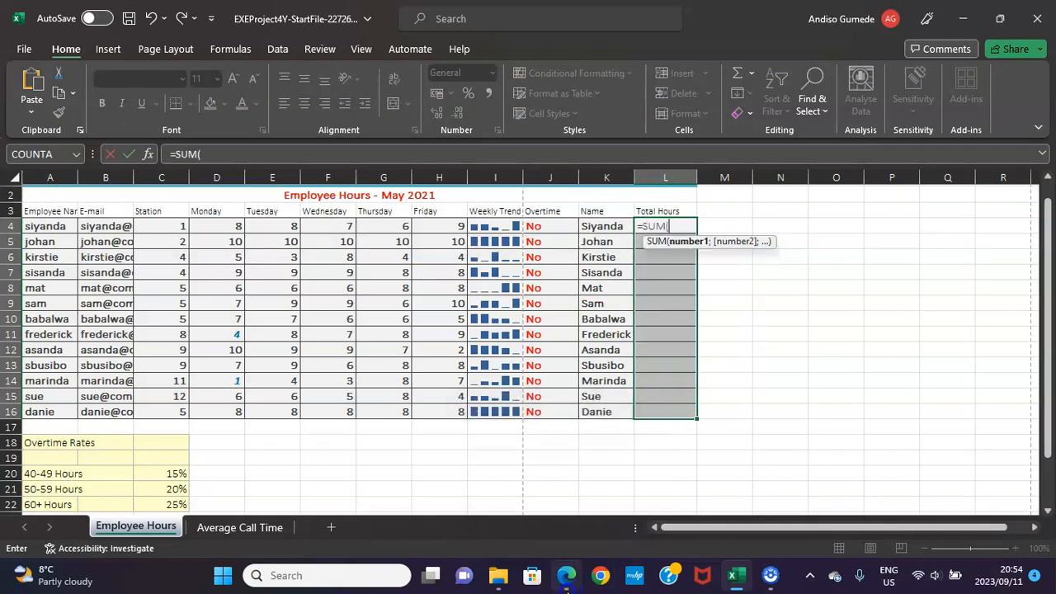
pyautogui.moveTo(226, 227); pyautogui.dragTo(431, 231)
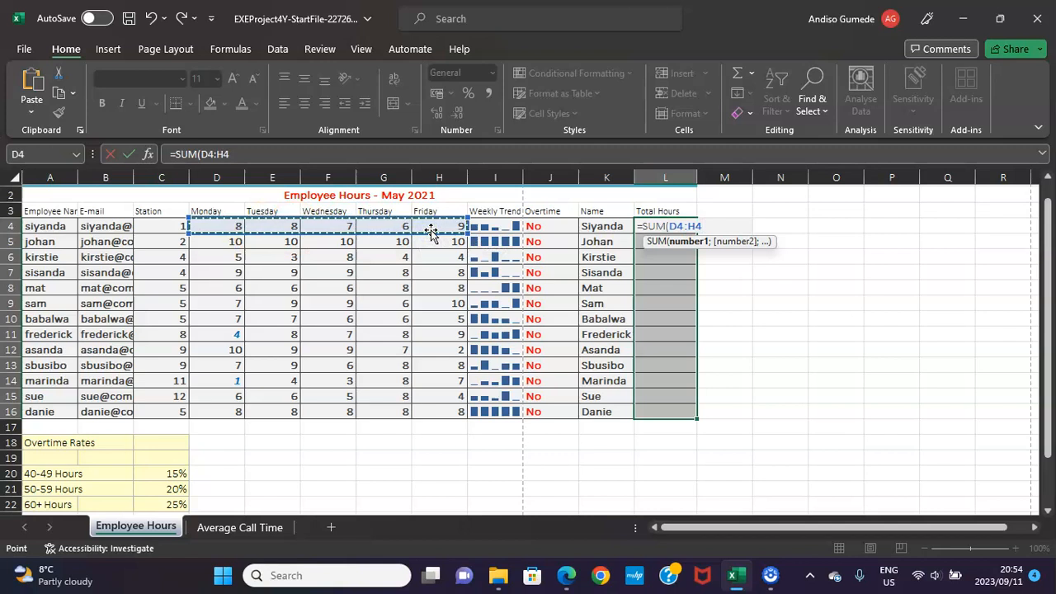
pyautogui.hotkey('ctrl', 'Return')
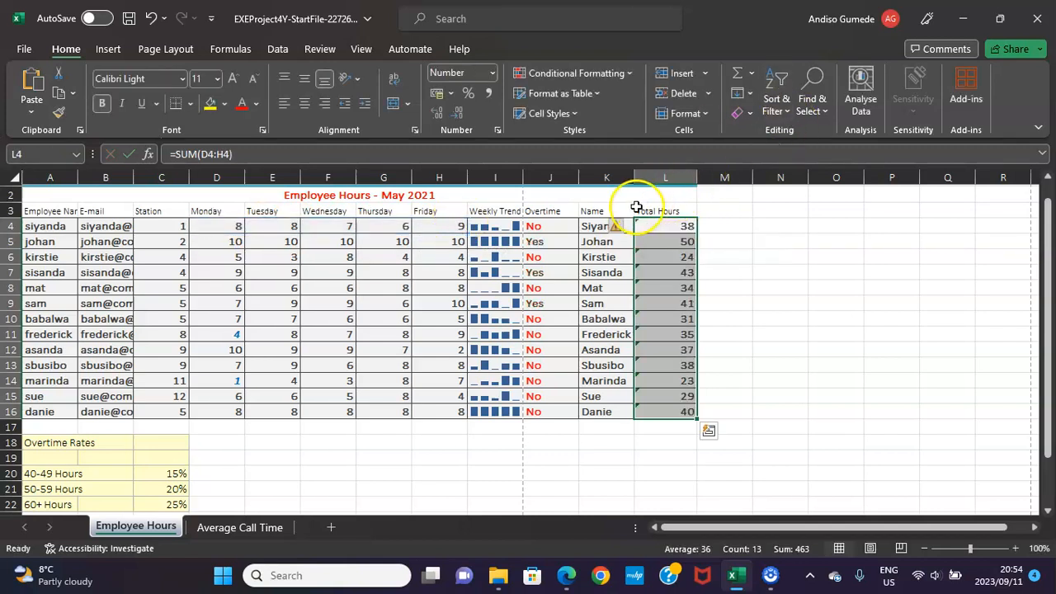
pyautogui.click(615, 228)
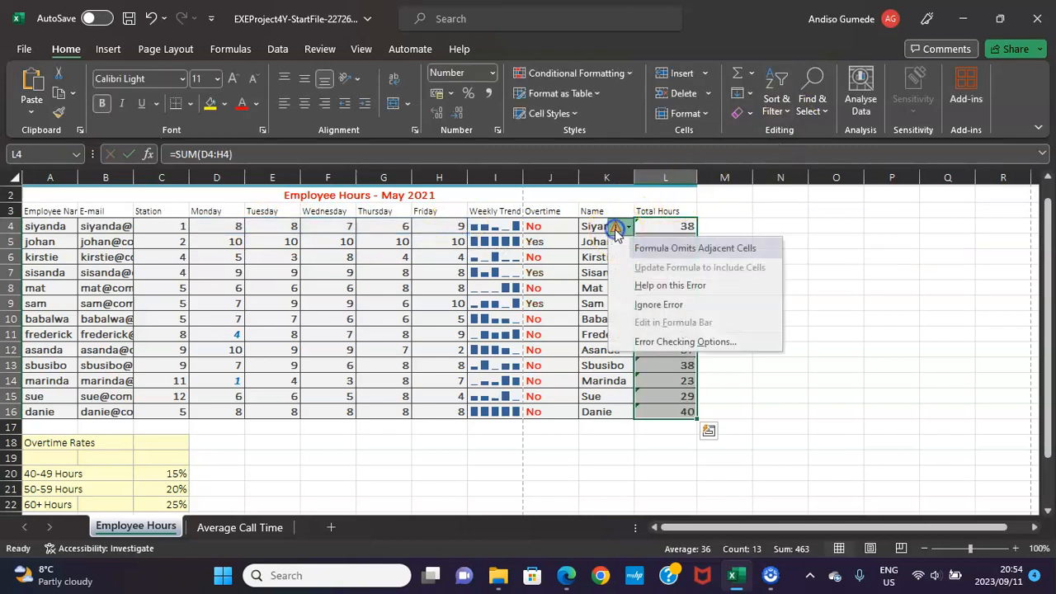
pyautogui.click(670, 305)
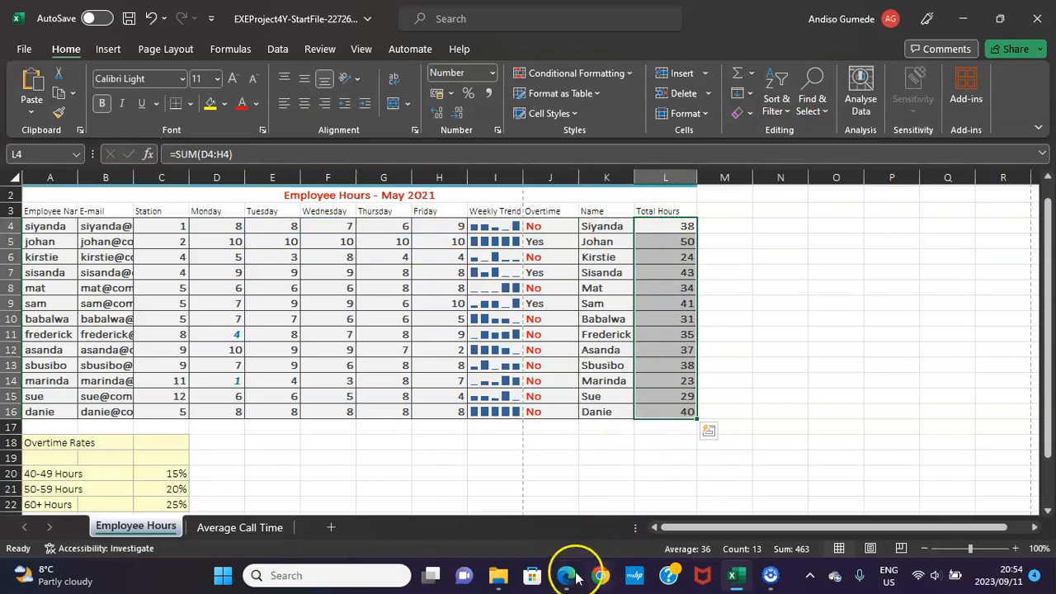
# Consult PDF instructions 20 and 21, and use Merge Across in Excel on ranges A24:D24, A25:D25 and A26:D26.
pyautogui.click(566, 575)
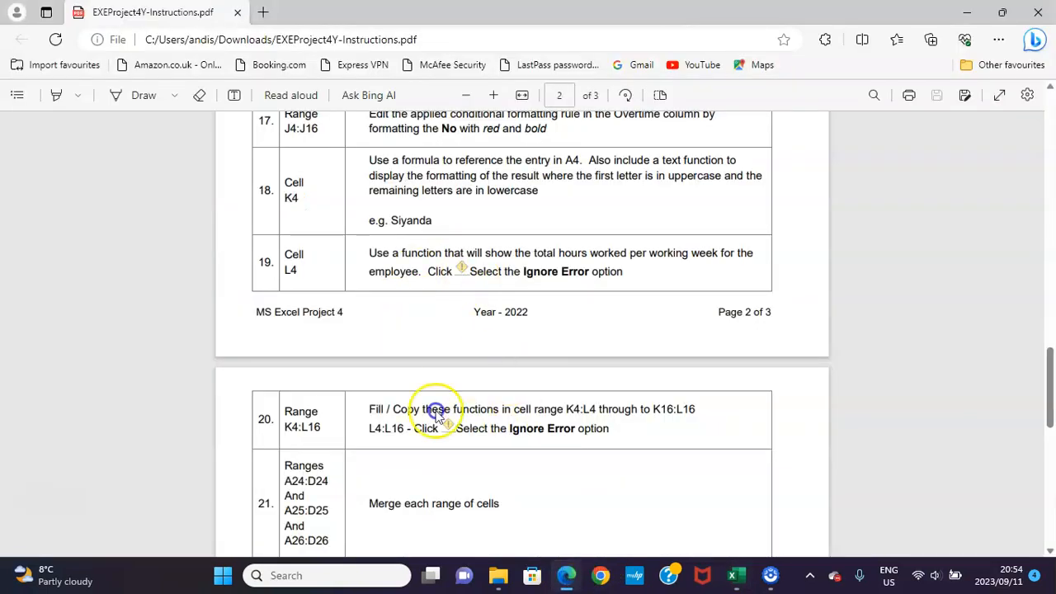
pyautogui.scroll(-2, 430, 314)
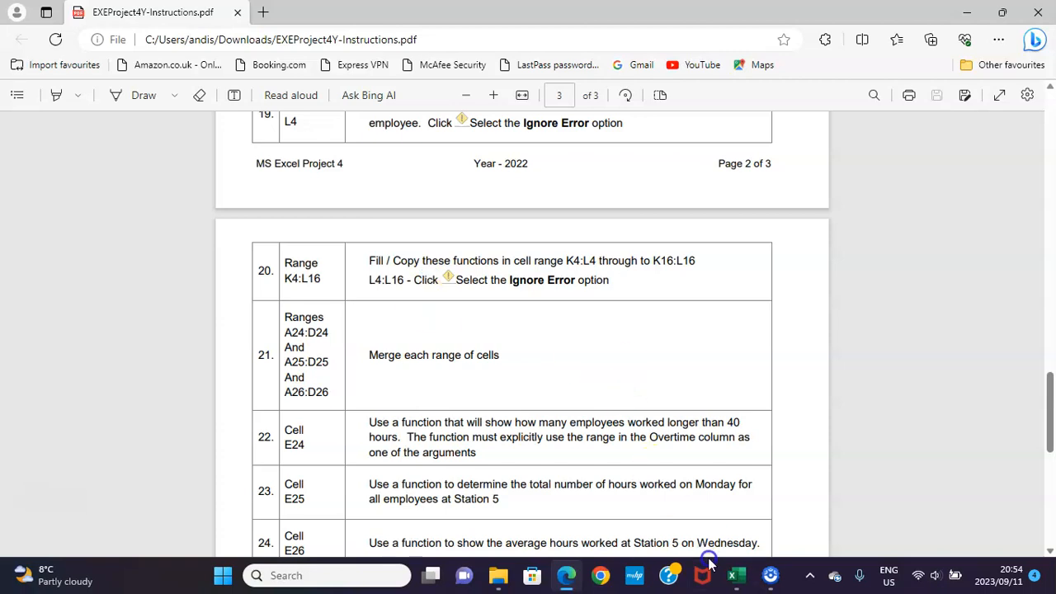
pyautogui.click(737, 576)
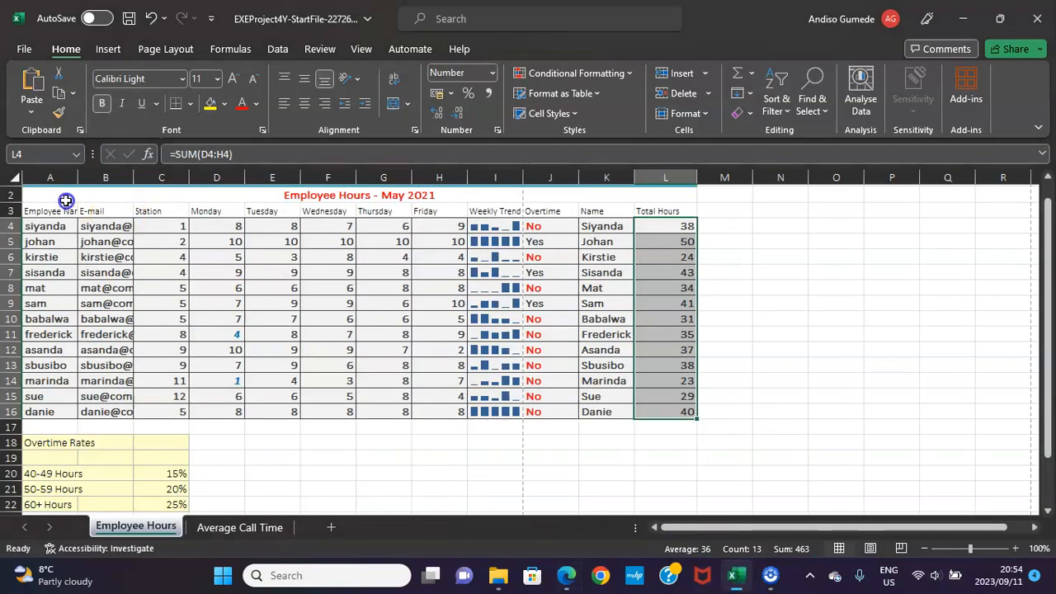
pyautogui.click(36, 154)
pyautogui.write('a24:c24')
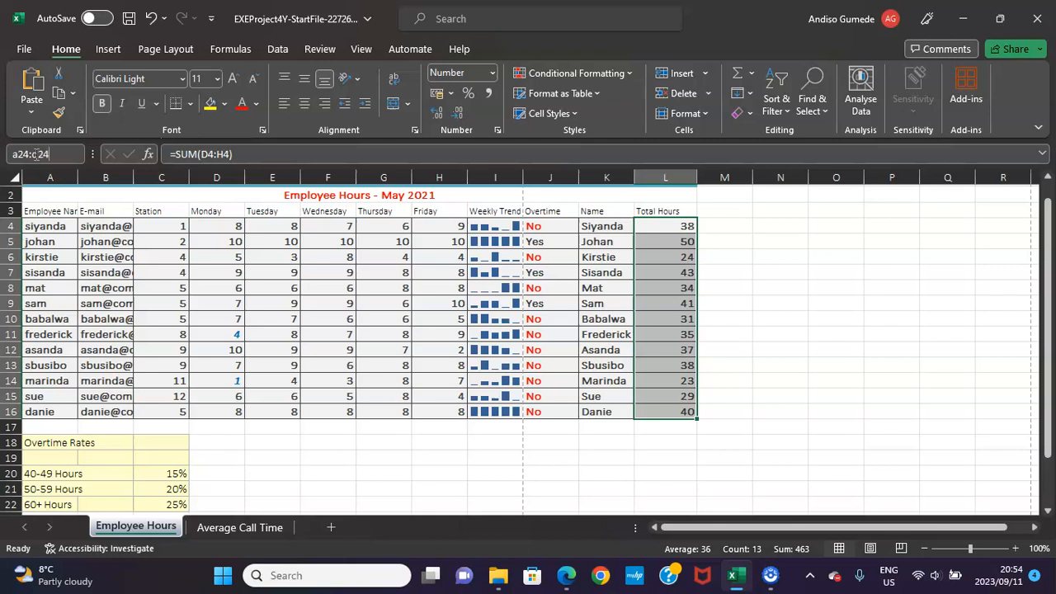
pyautogui.write(';a25:')
pyautogui.write('d25;')
pyautogui.write('a26:')
pyautogui.write('d26')
pyautogui.press('Return')
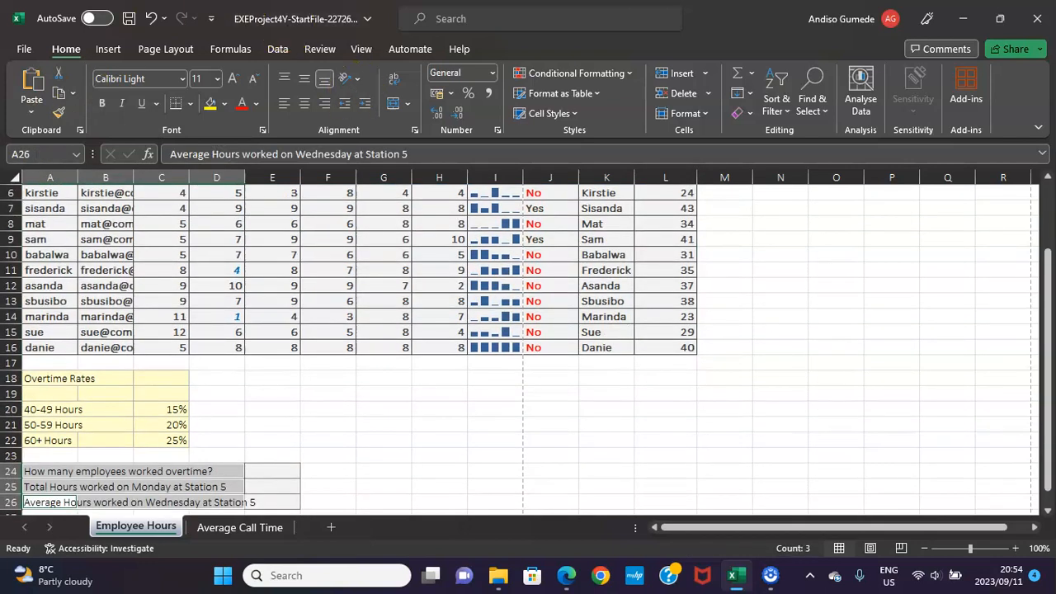
pyautogui.click(407, 106)
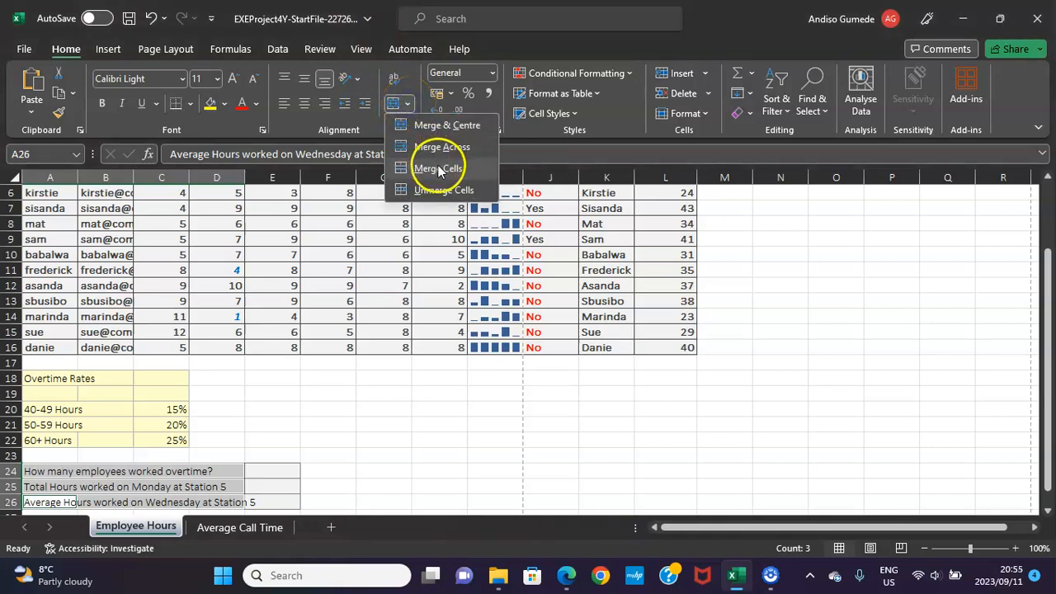
pyautogui.click(432, 152)
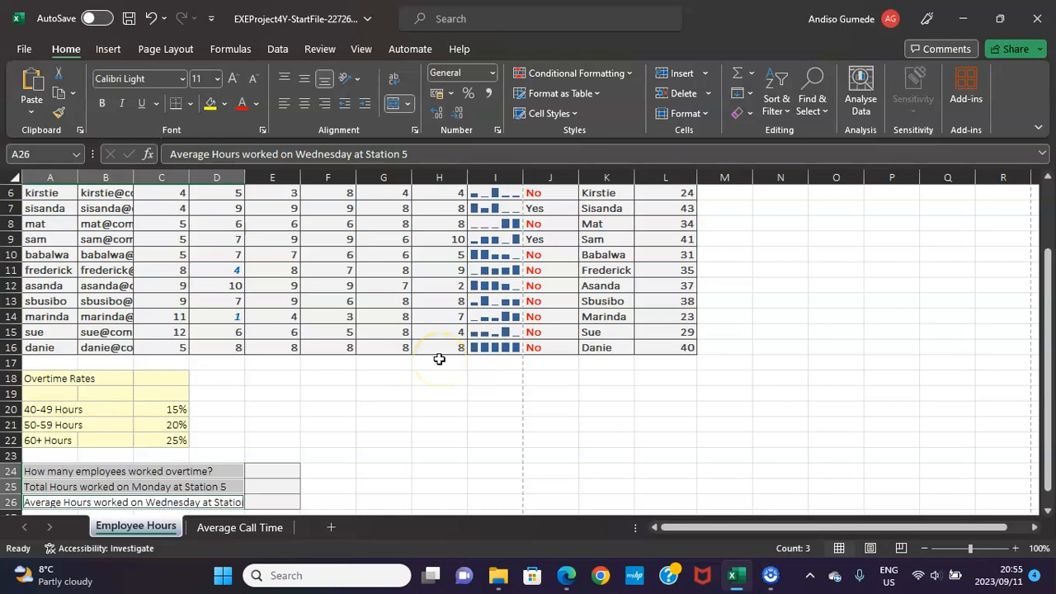
# Following PDF instruction 22, enter =COUNTIF(J4:J16;"Yes") in Excel cell E24 to count the employees who worked overtime.
pyautogui.click(566, 575)
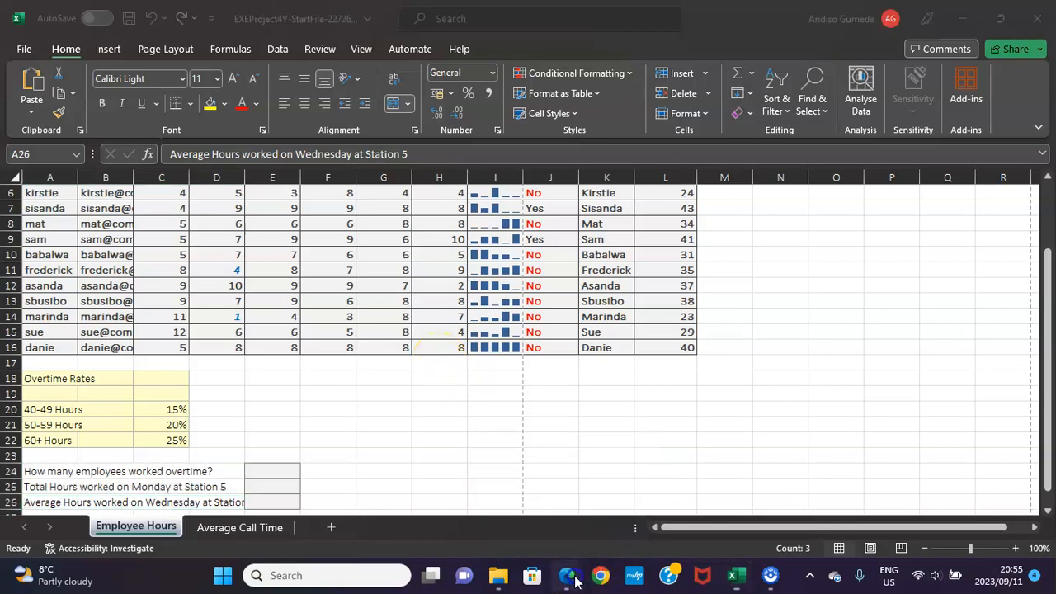
pyautogui.scroll(-4, 542, 447)
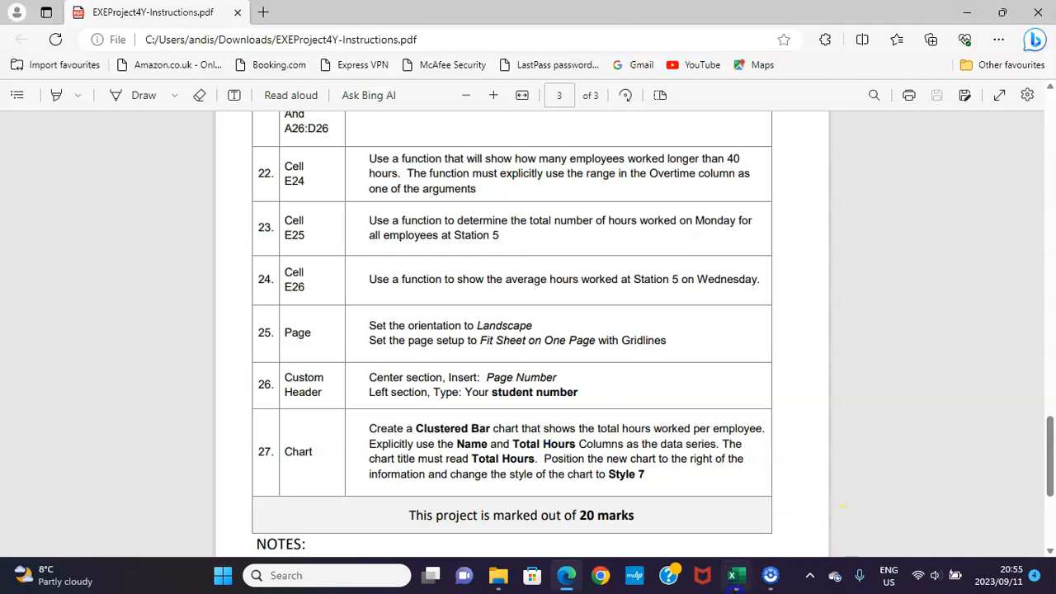
pyautogui.click(737, 582)
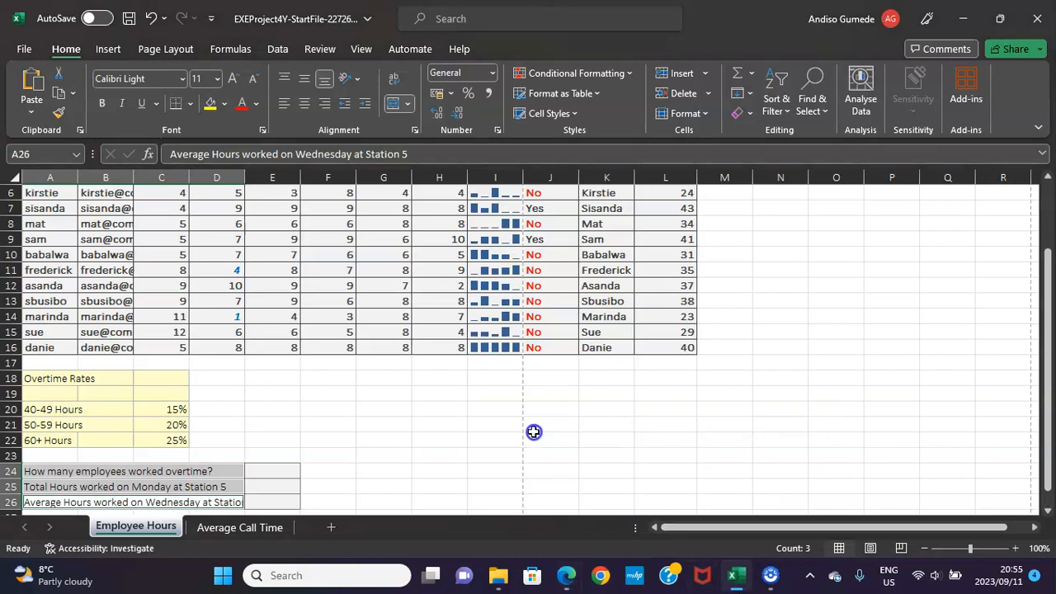
pyautogui.click(281, 471)
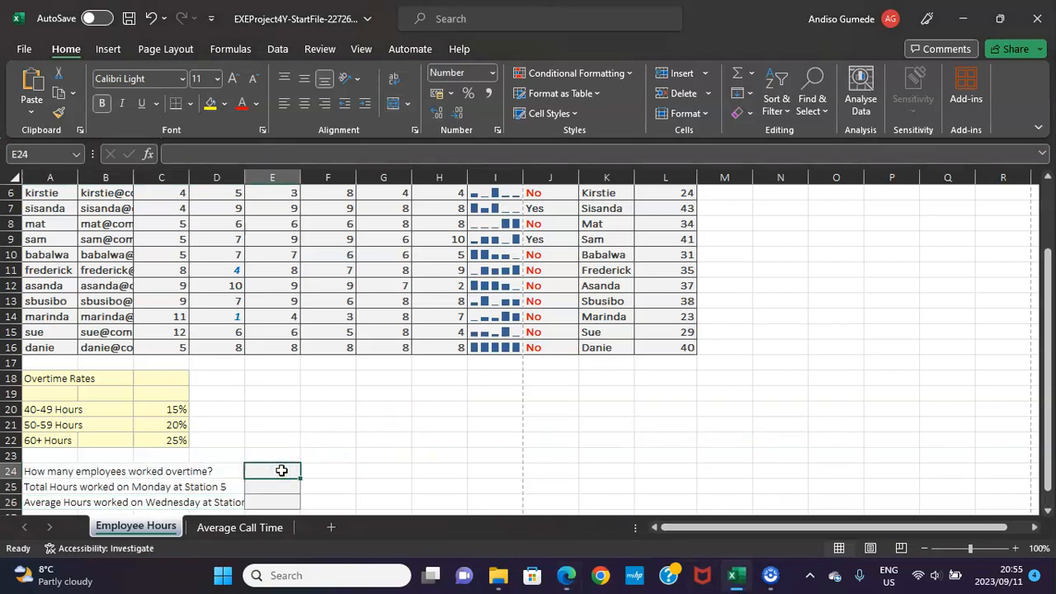
pyautogui.write('=c')
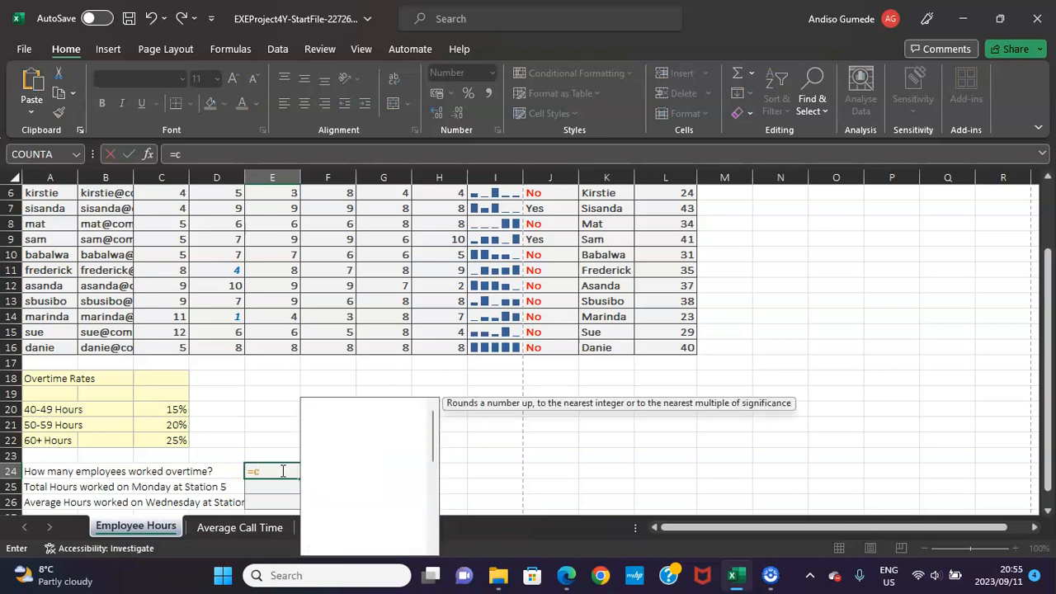
pyautogui.write('ountif')
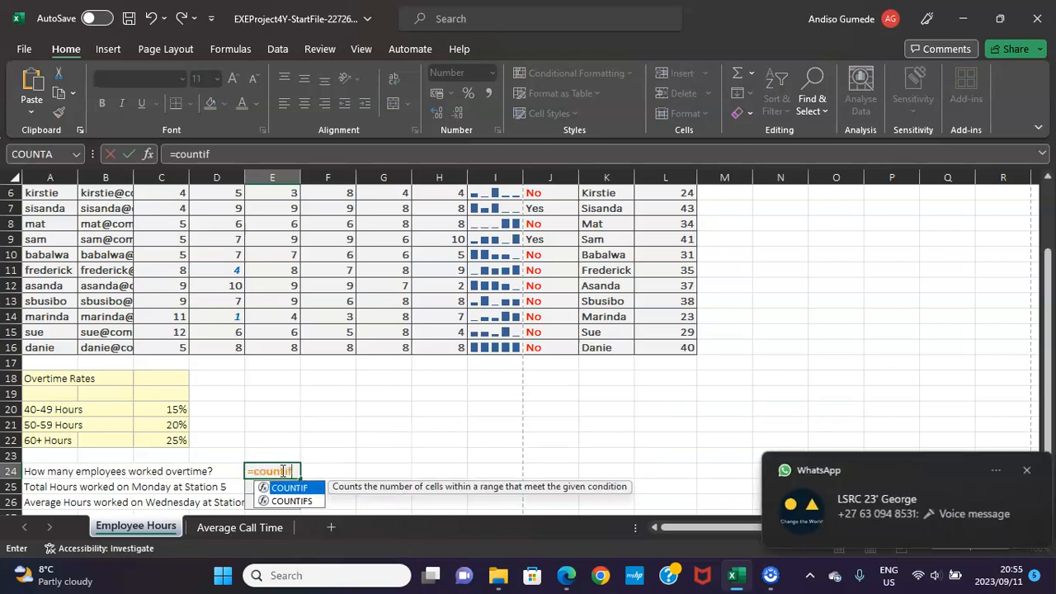
pyautogui.press('Tab')
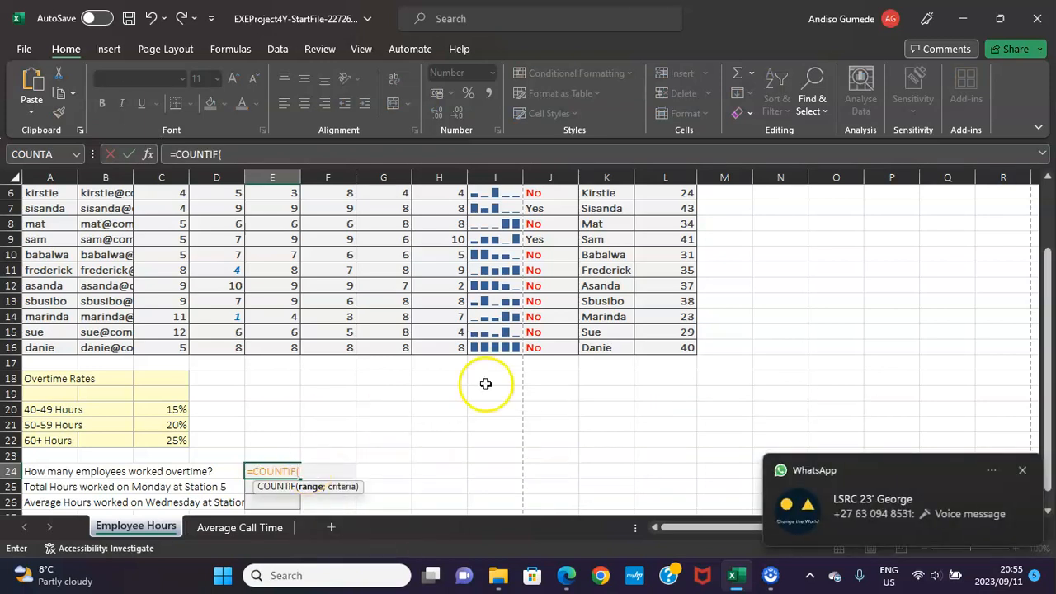
pyautogui.scroll(2, 496, 363)
pyautogui.moveTo(538, 245); pyautogui.dragTo(558, 432)
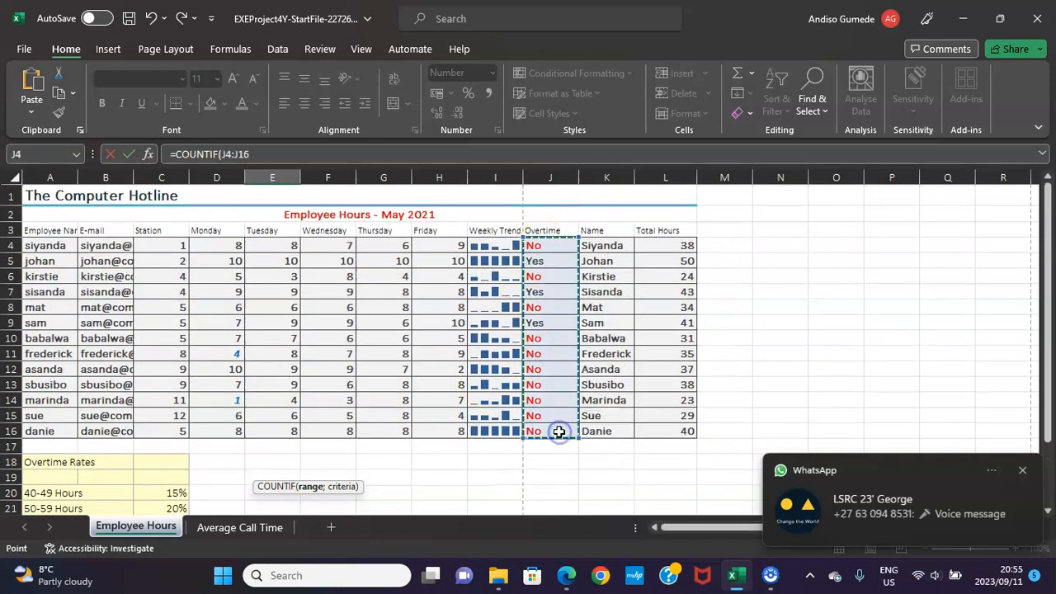
pyautogui.scroll(-2, 558, 431)
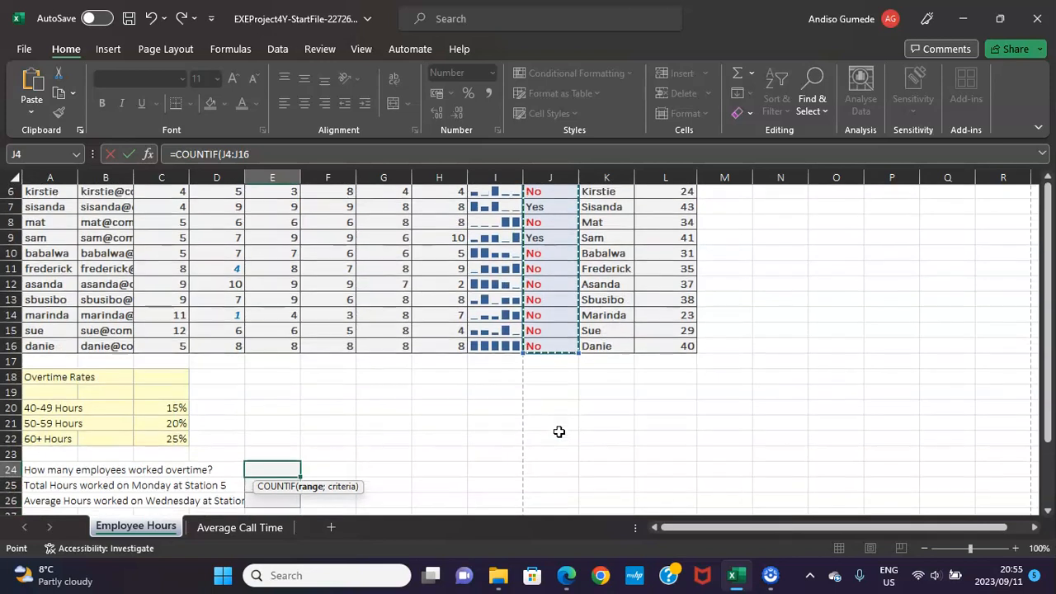
pyautogui.write(';')
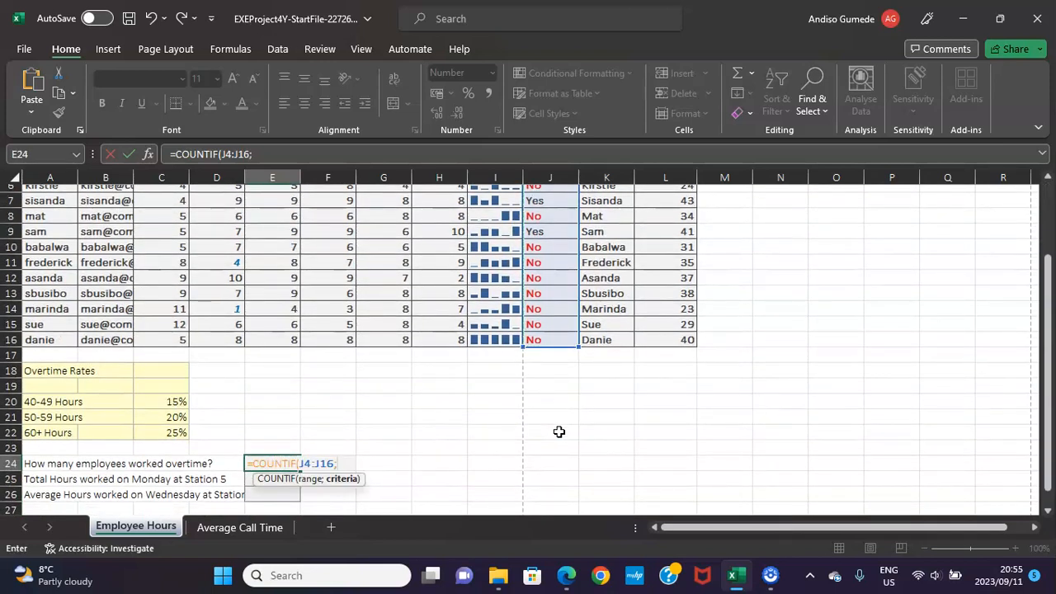
pyautogui.write('"')
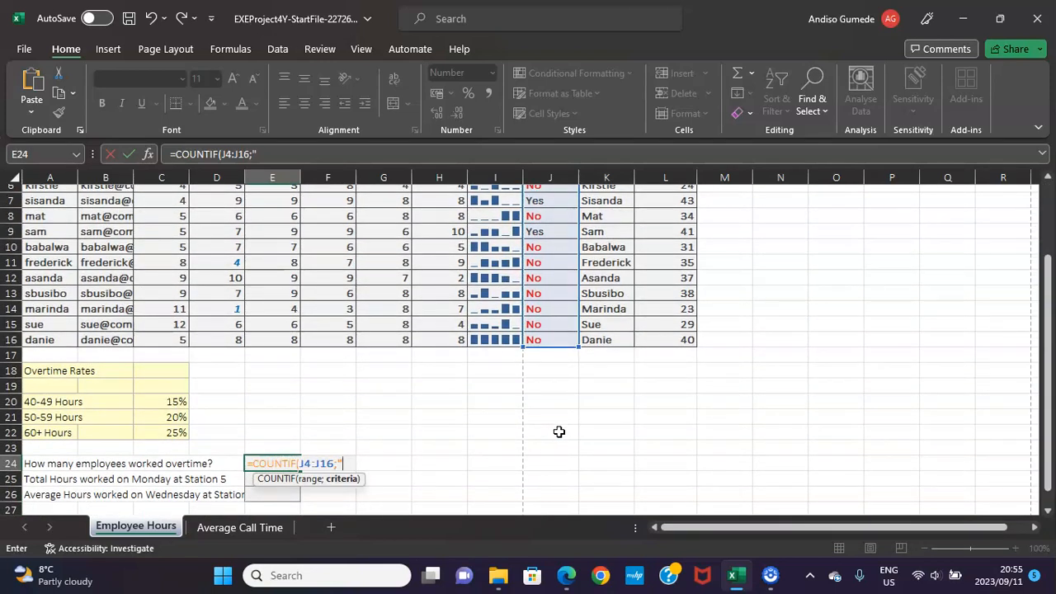
pyautogui.write('Yes")')
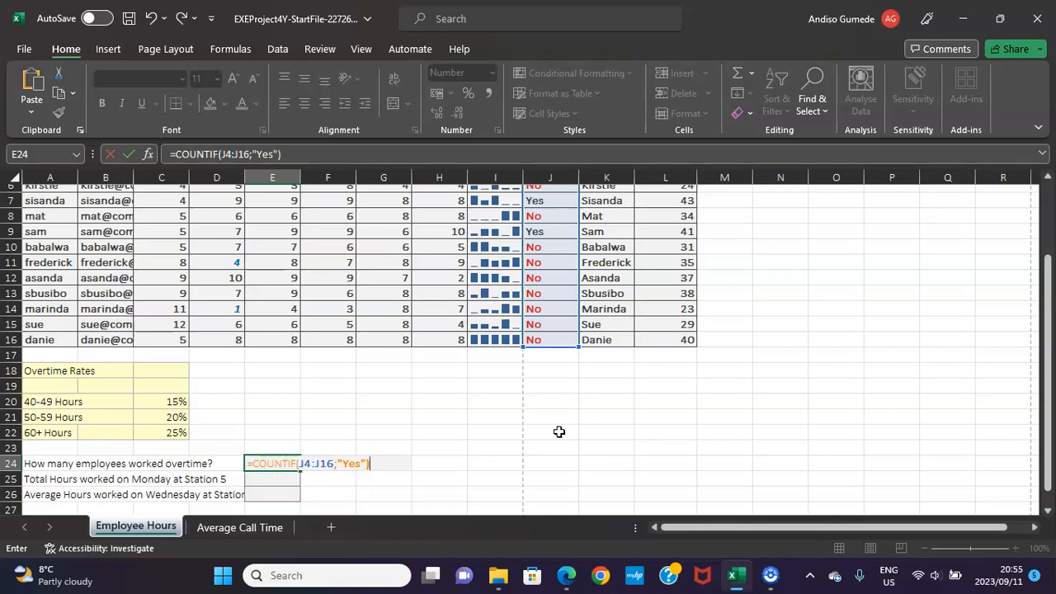
pyautogui.press('Return')
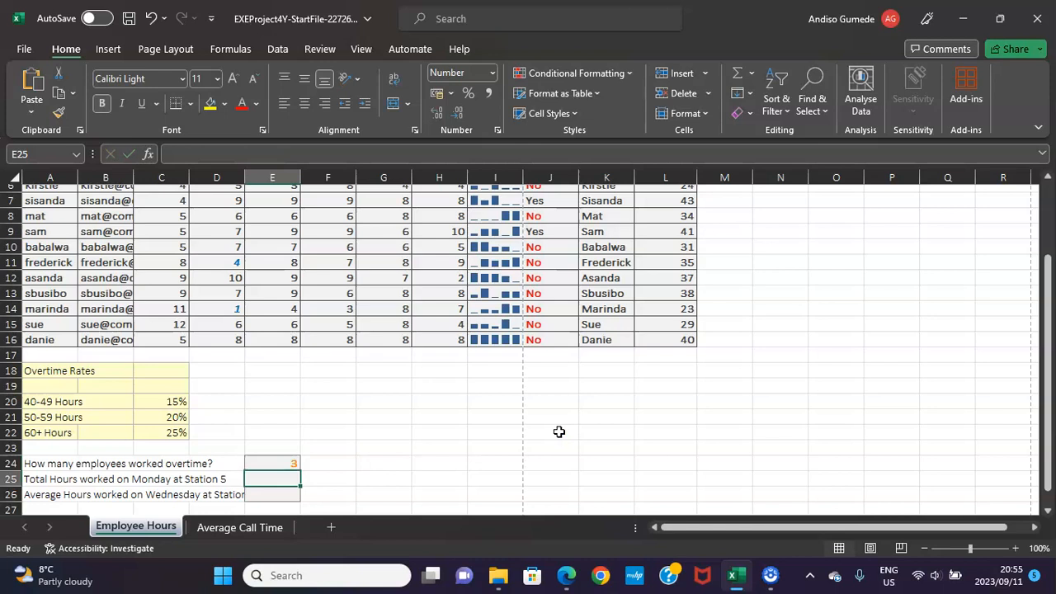
# Following PDF instruction 23, enter =SUMIF(Station;5;D4:D16) in Excel cell E25 to total Station 5's Monday hours.
pyautogui.click(566, 578)
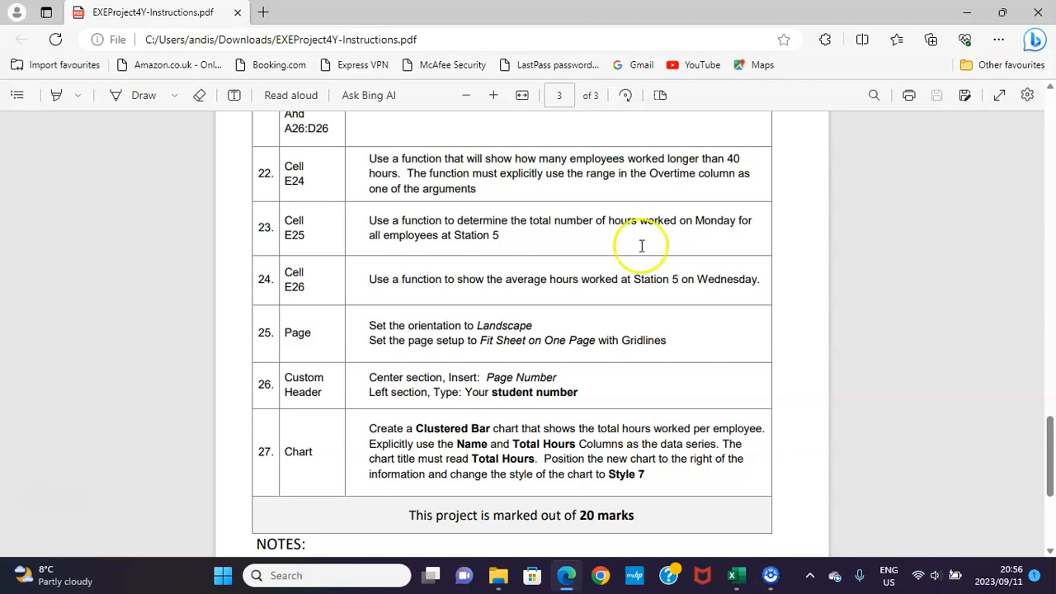
pyautogui.click(736, 577)
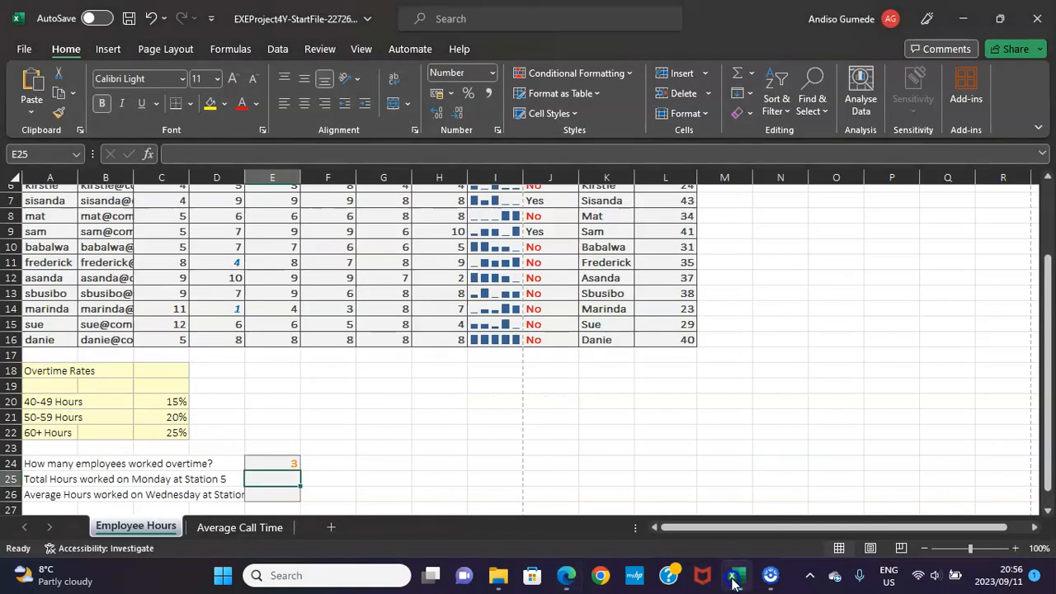
pyautogui.write('=sum')
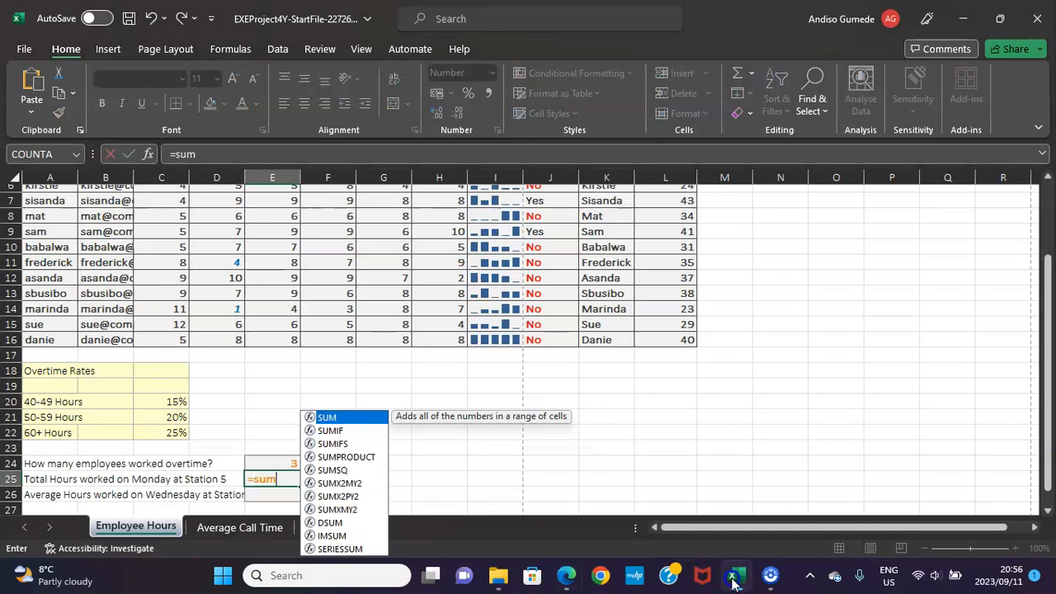
pyautogui.write('if')
pyautogui.press('Tab')
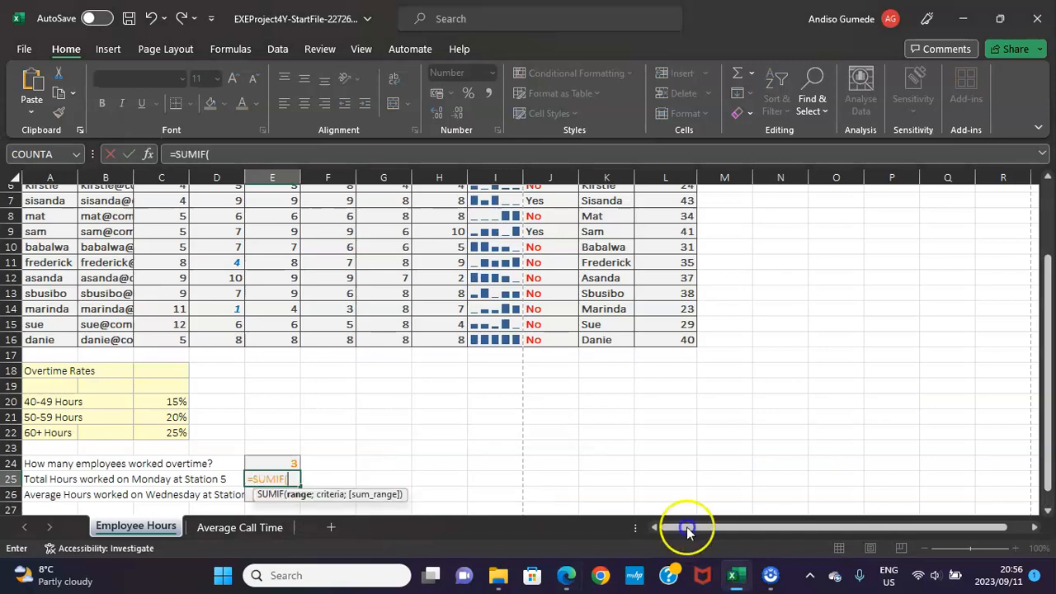
pyautogui.scroll(2, 434, 384)
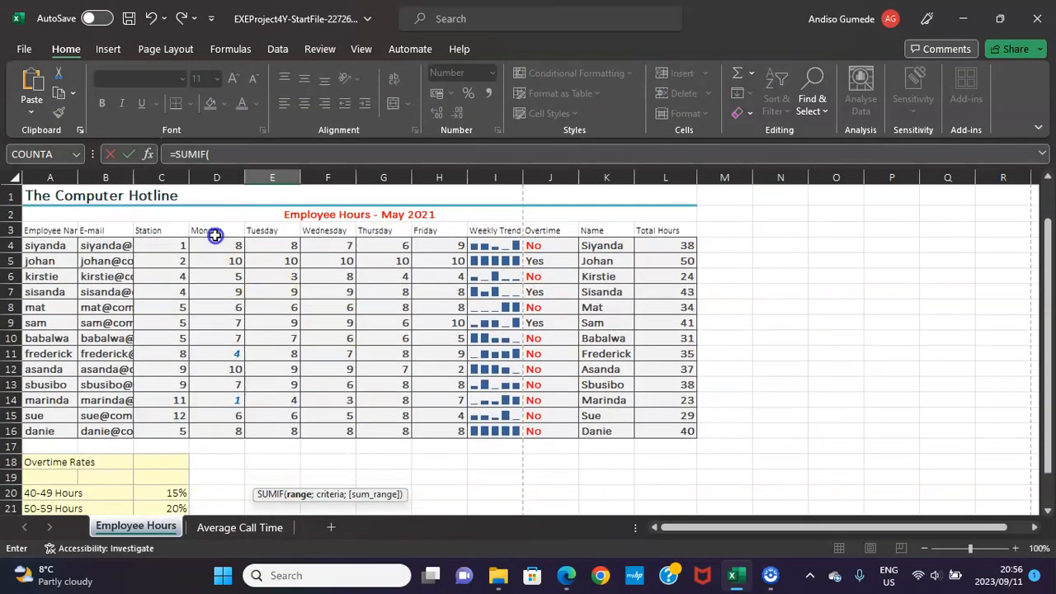
pyautogui.moveTo(167, 242); pyautogui.dragTo(166, 433)
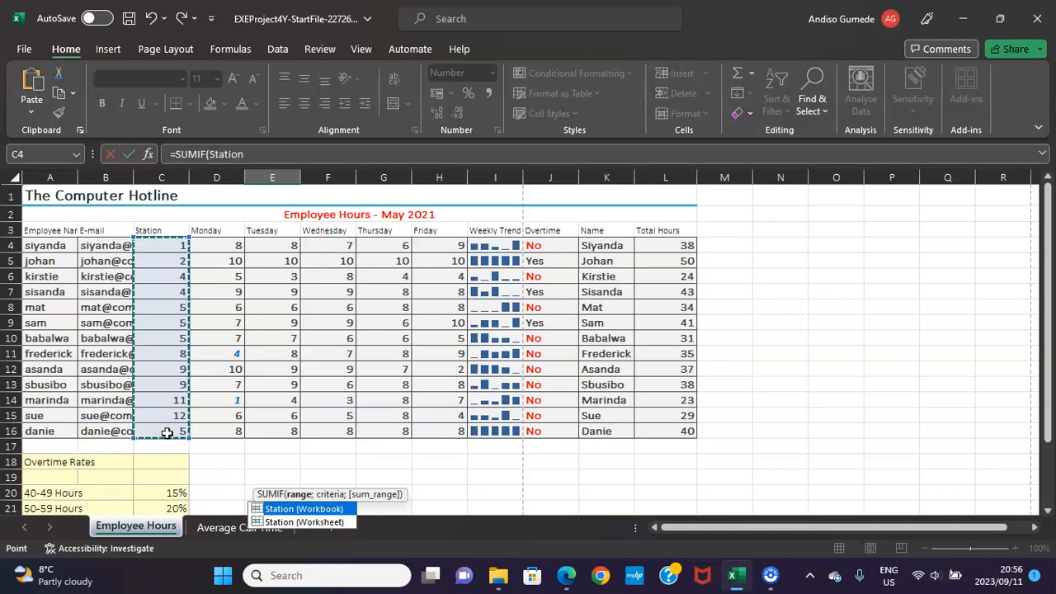
pyautogui.write(';')
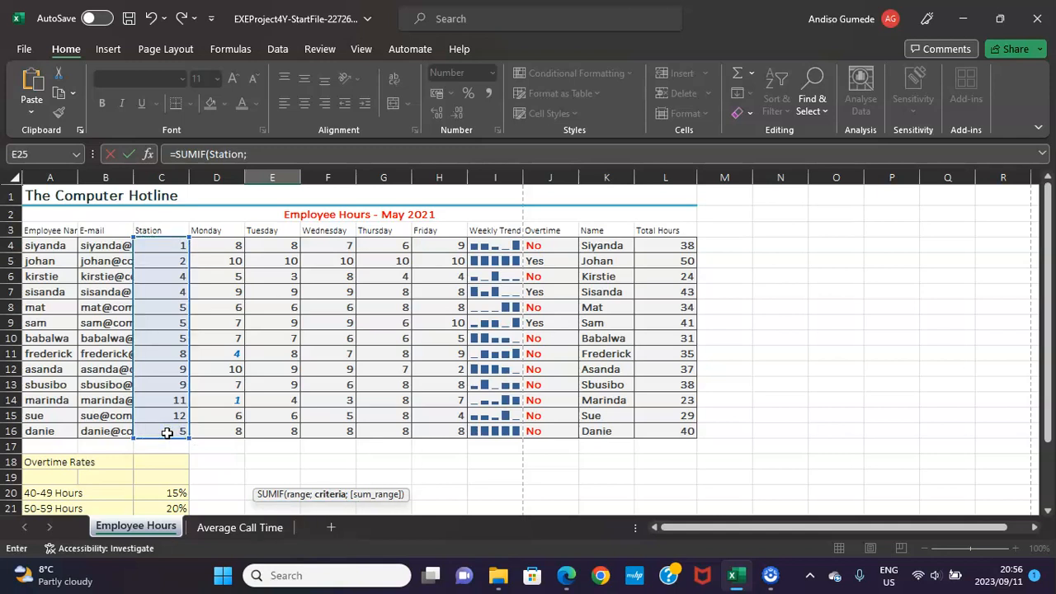
pyautogui.write('5;')
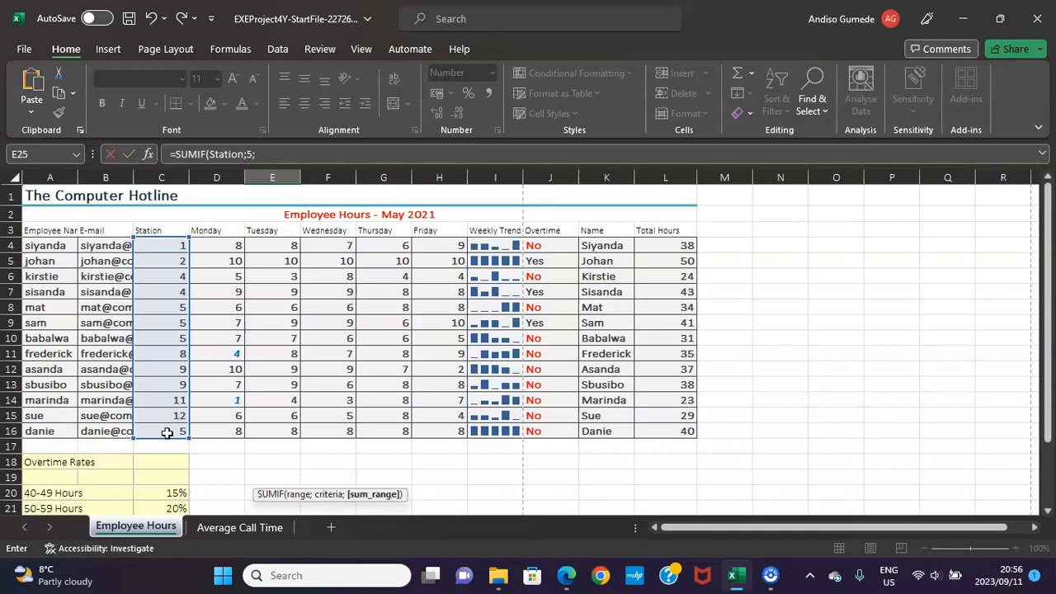
pyautogui.click(224, 244)
pyautogui.moveTo(221, 262); pyautogui.dragTo(232, 426)
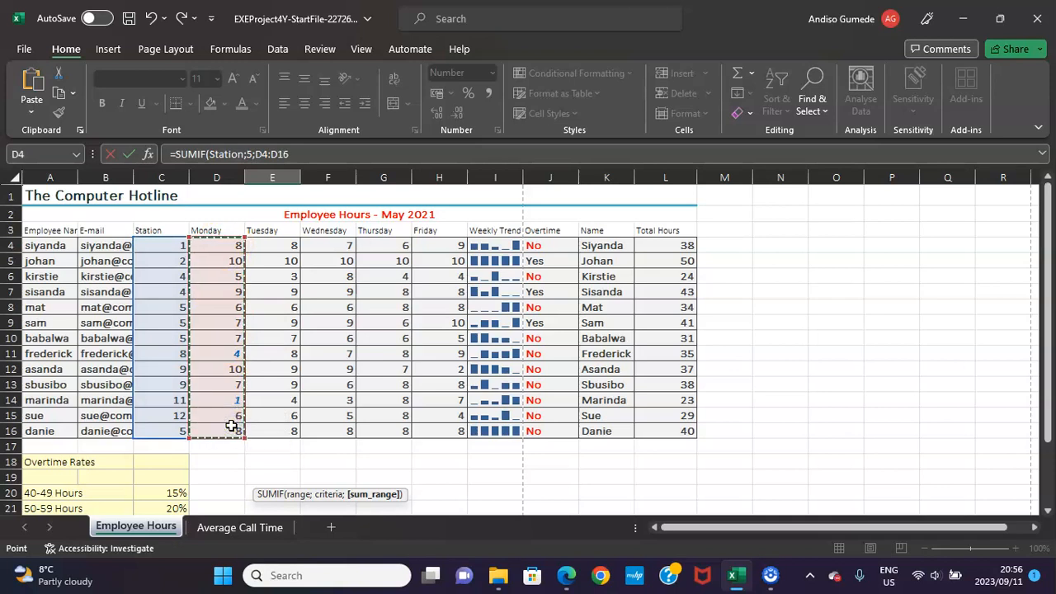
pyautogui.press('Return')
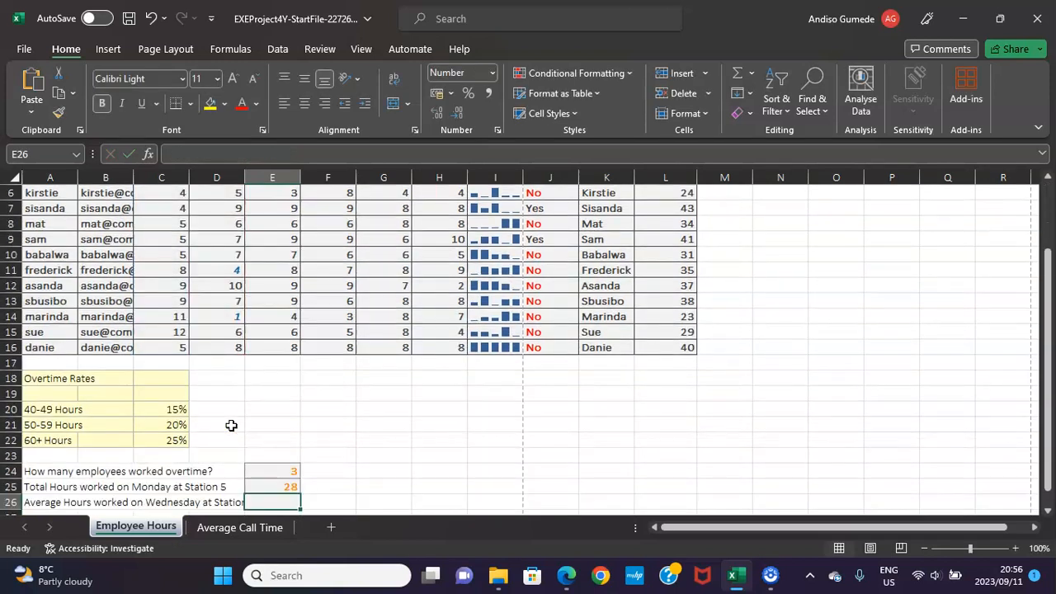
# Following PDF instruction 24, enter =AVERAGEIF(Station;5;F4:F16) in Excel cell E26 to average Station 5's Wednesday hours.
pyautogui.scroll(-1, 231, 424)
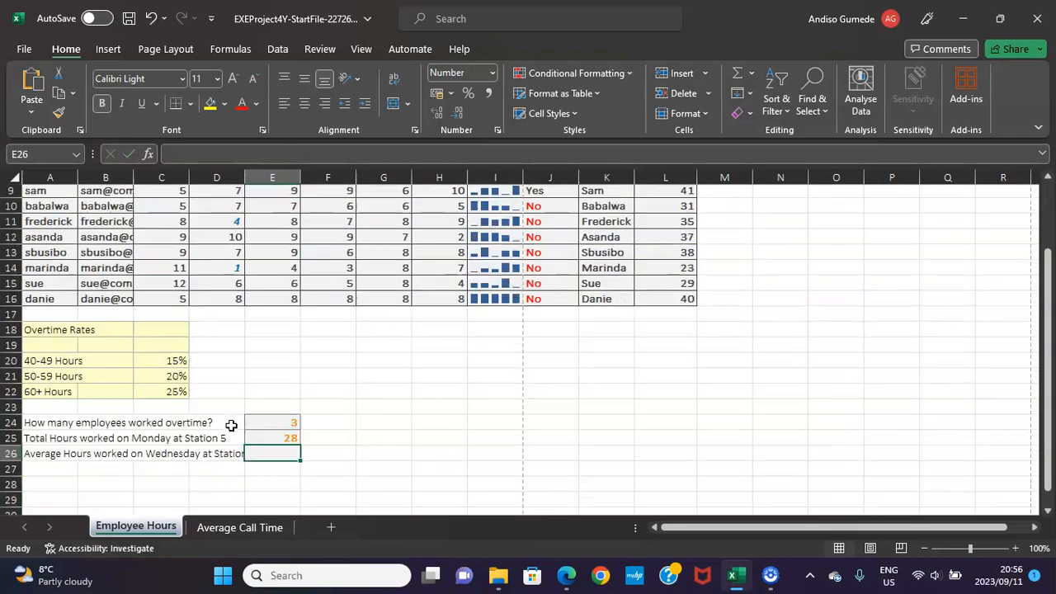
pyautogui.click(565, 575)
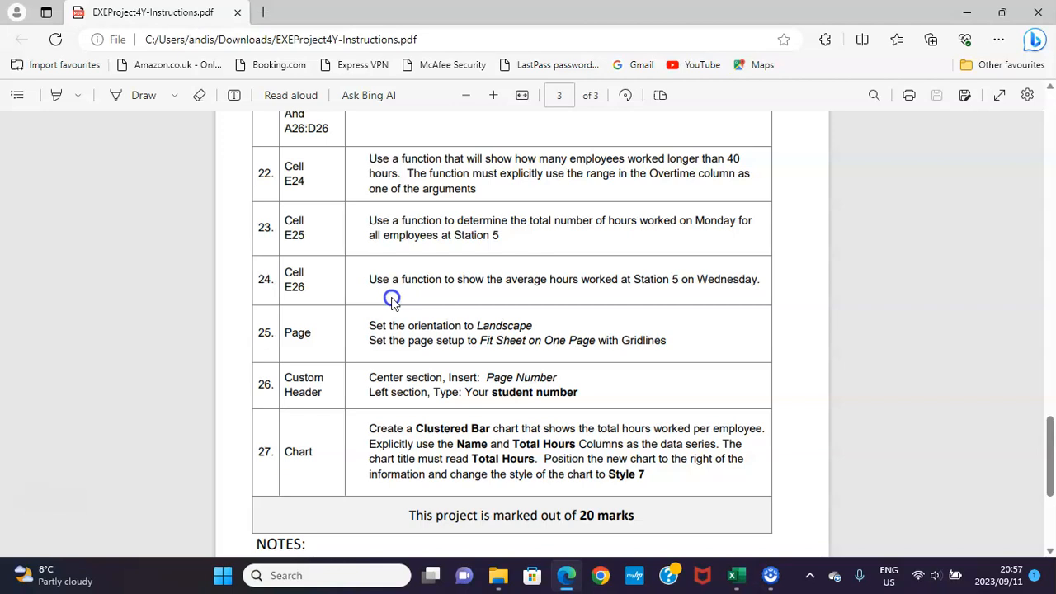
pyautogui.click(738, 578)
pyautogui.write('=')
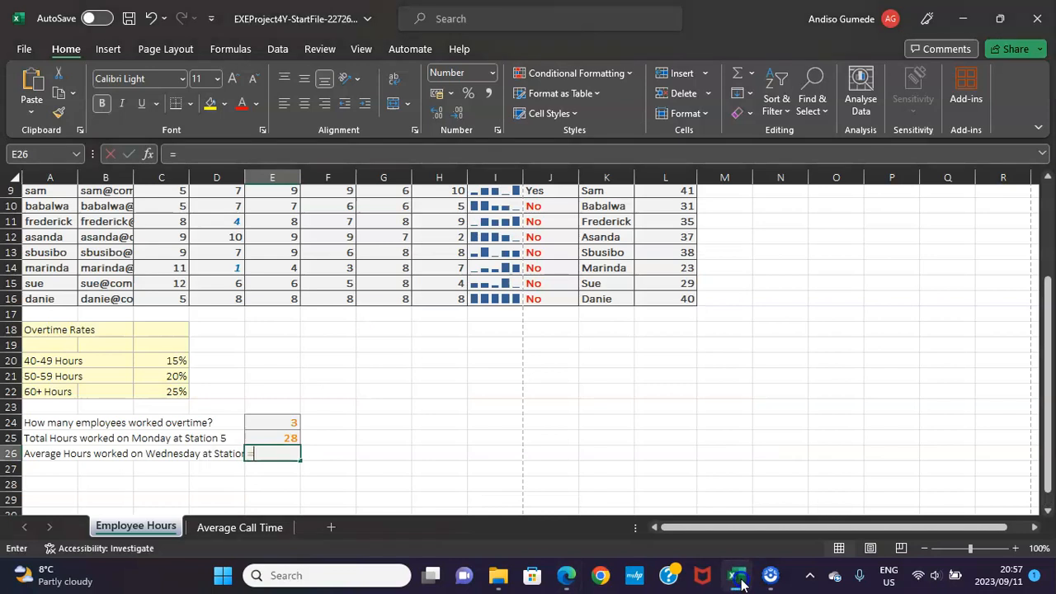
pyautogui.write('averageif')
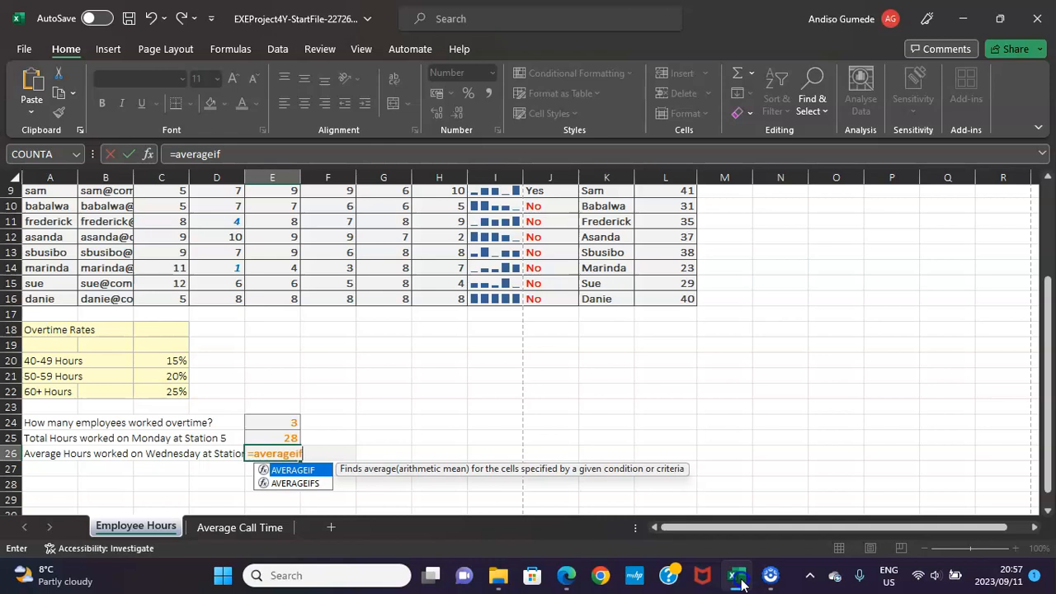
pyautogui.press('Tab')
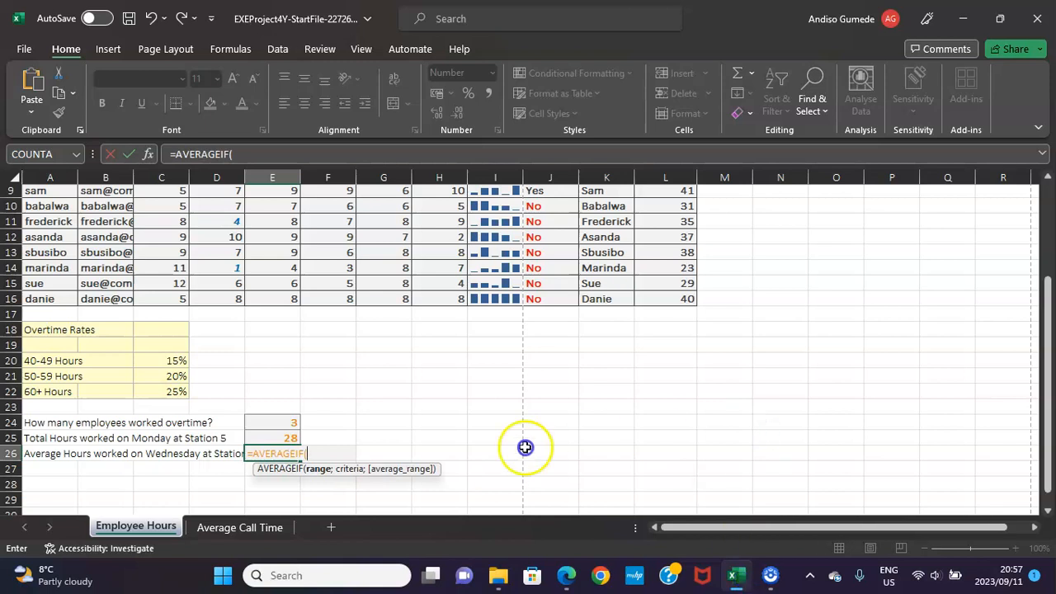
pyautogui.scroll(3, 401, 479)
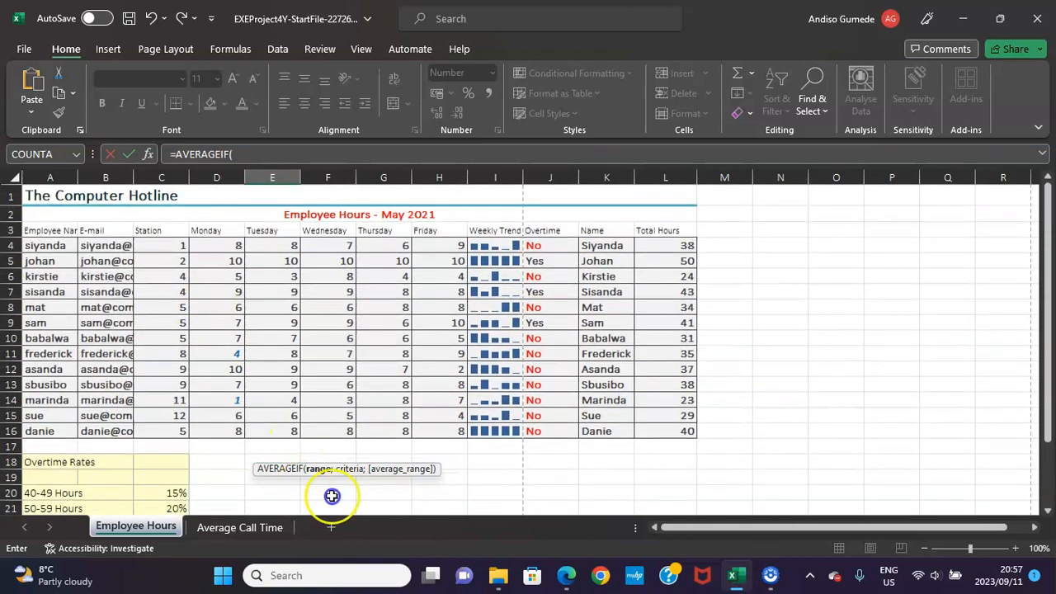
pyautogui.moveTo(149, 245); pyautogui.dragTo(171, 439)
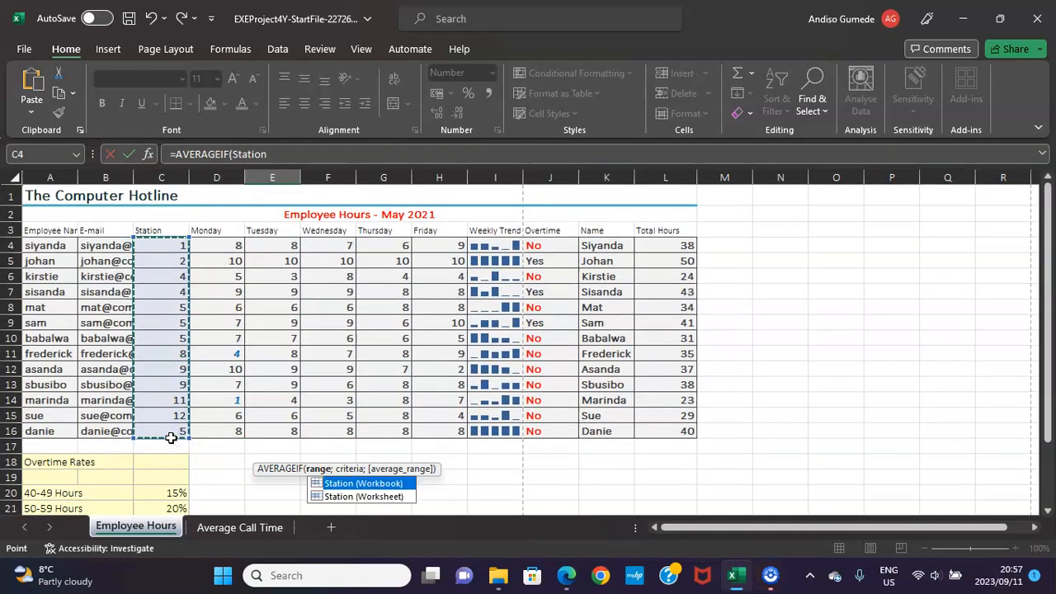
pyautogui.write(';')
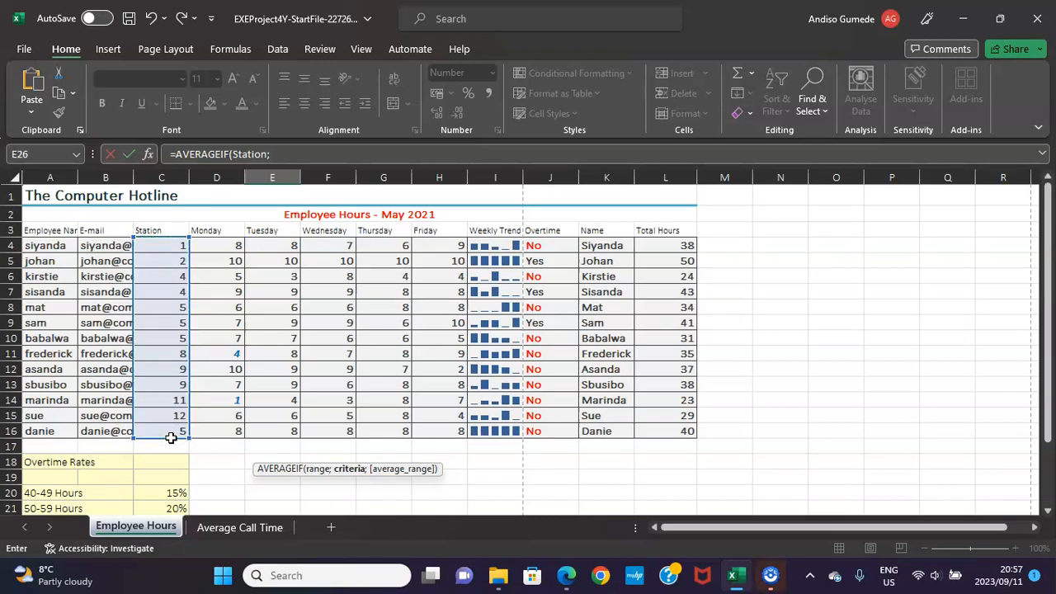
pyautogui.write('5')
pyautogui.write(';')
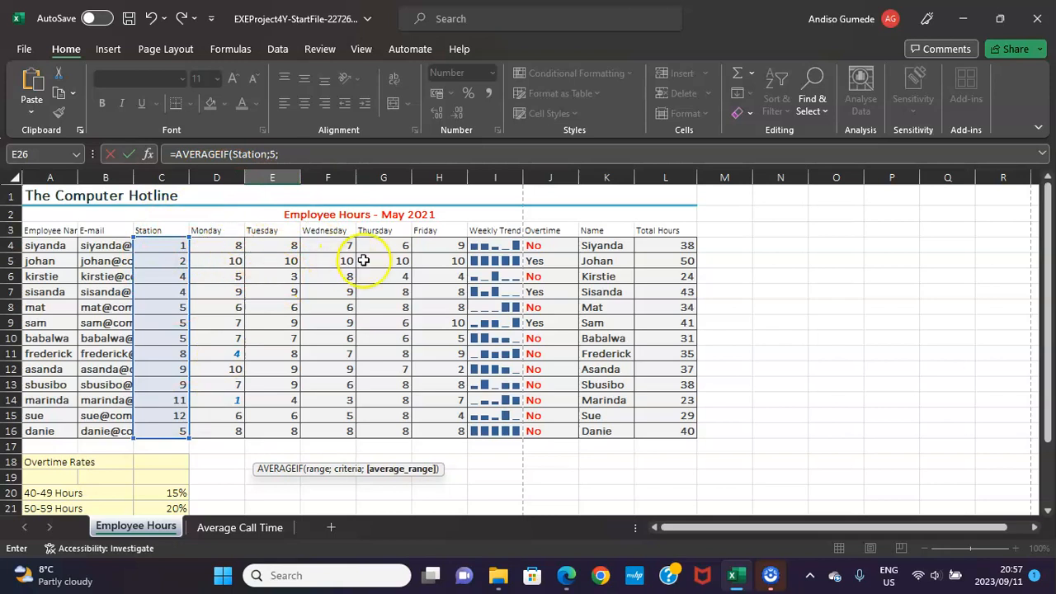
pyautogui.scroll(-3, 348, 281)
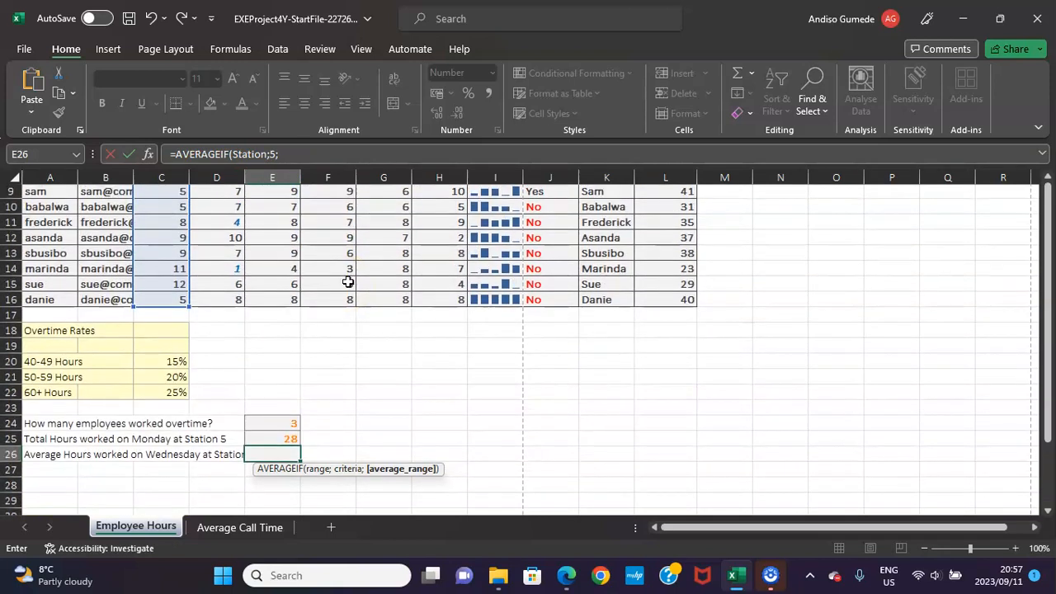
pyautogui.scroll(3, 348, 281)
pyautogui.moveTo(318, 245); pyautogui.dragTo(330, 429)
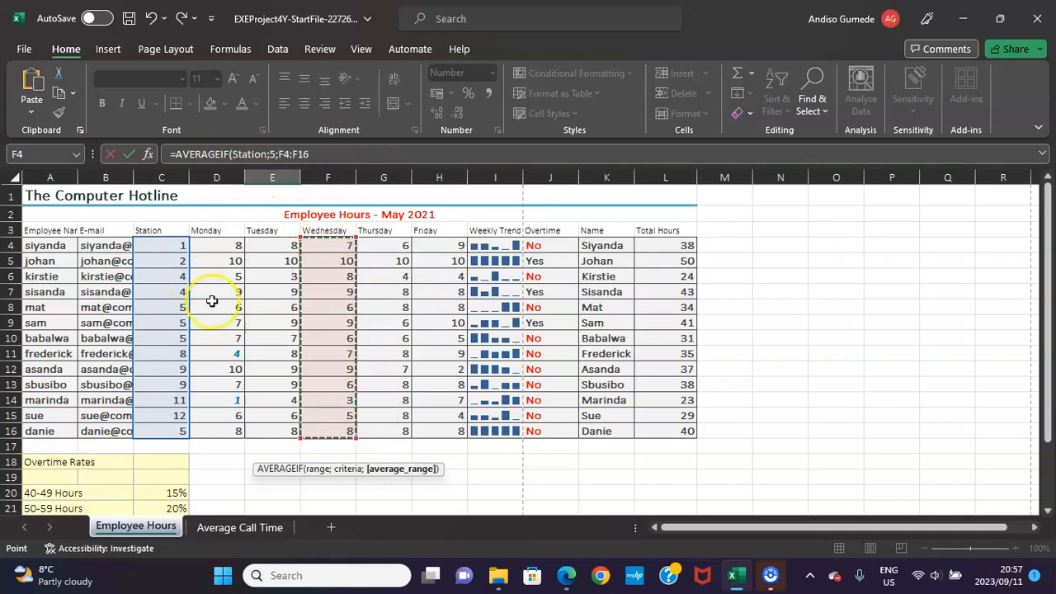
pyautogui.scroll(-4, 212, 302)
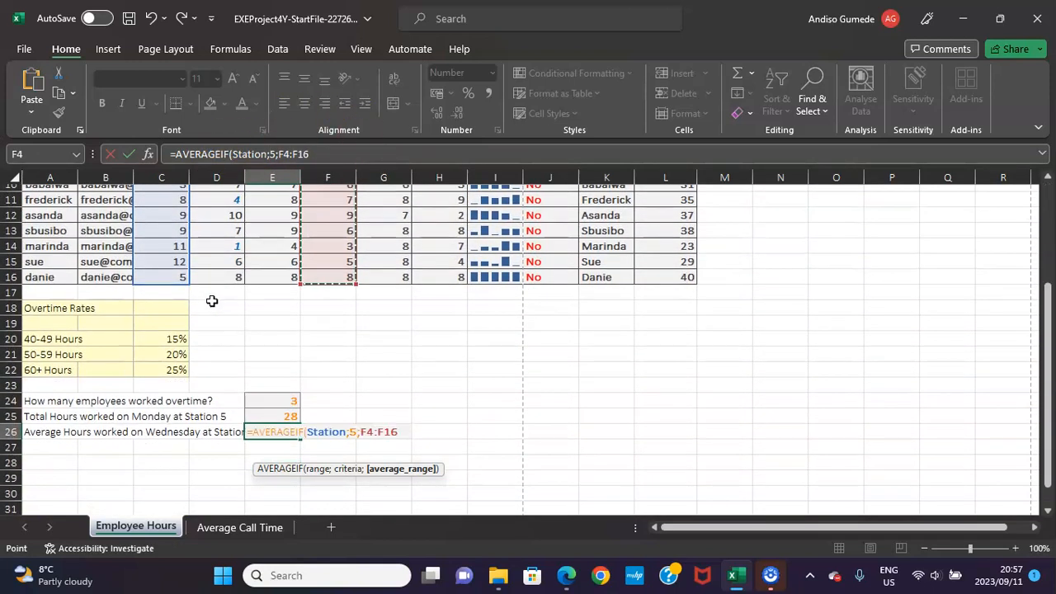
pyautogui.press('Return')
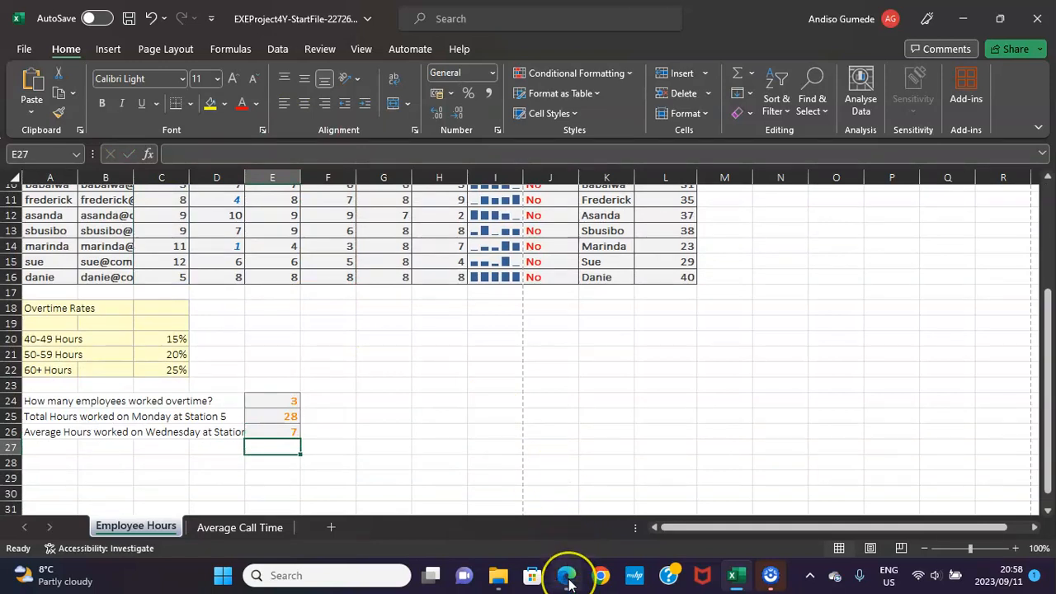
# Following PDF instruction 25, set Excel's page setup to print gridlines, Landscape orientation and fit to 1 page wide by 1 tall.
pyautogui.click(567, 577)
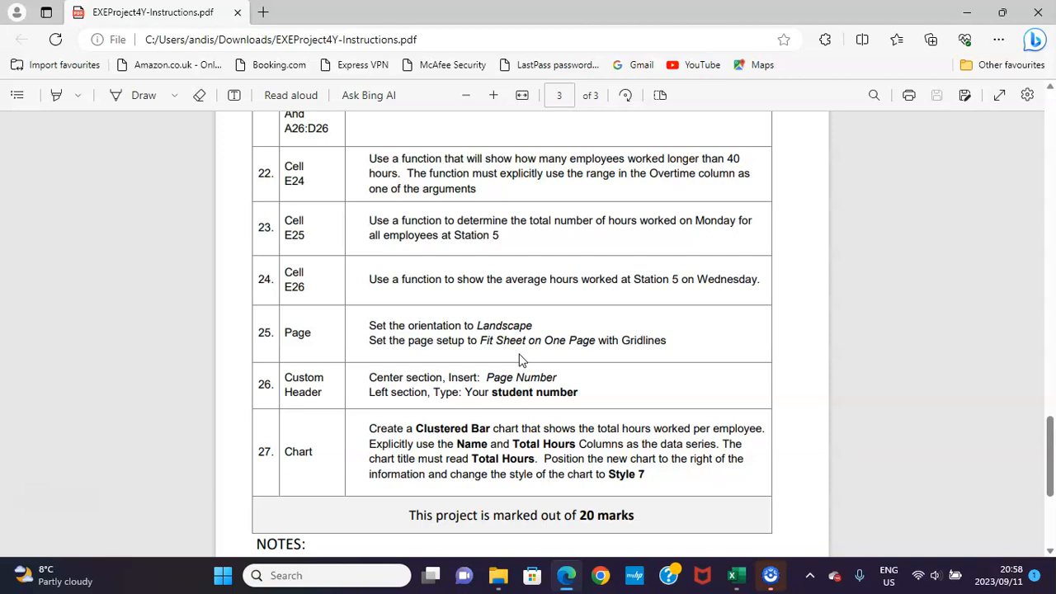
pyautogui.click(737, 575)
pyautogui.click(157, 47)
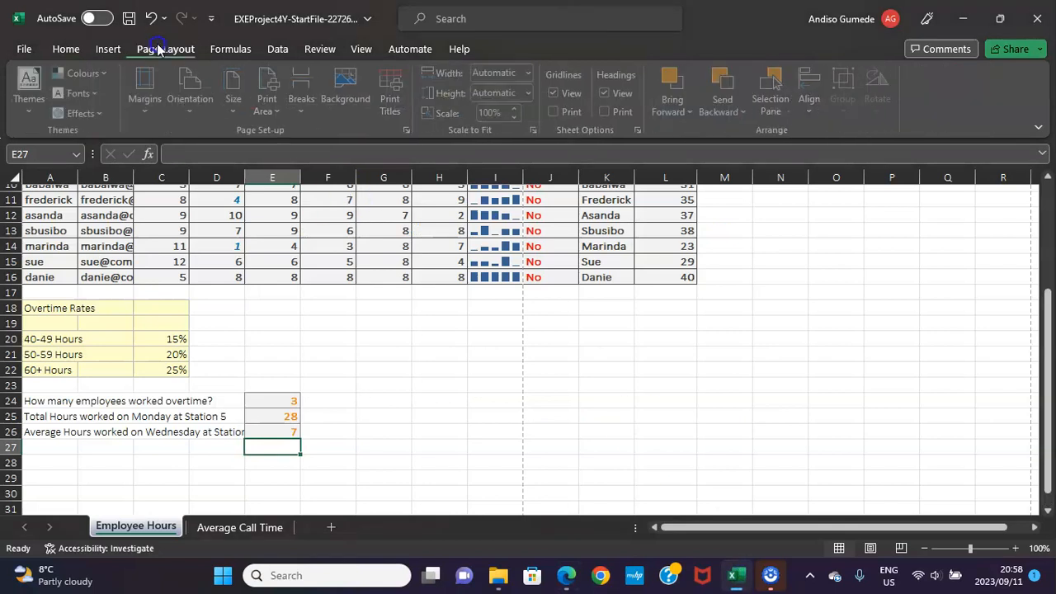
pyautogui.click(395, 103)
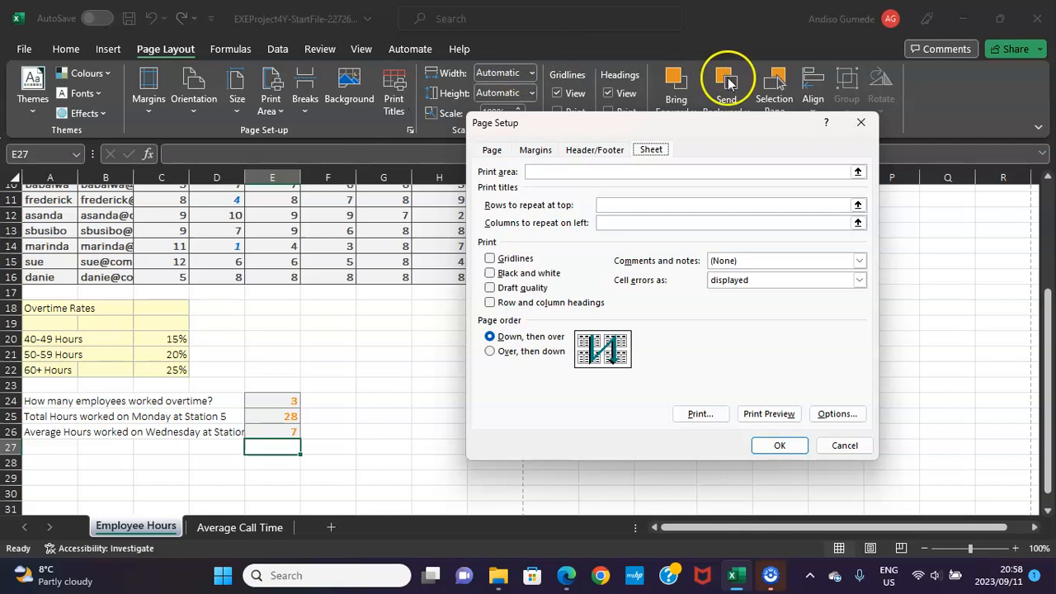
pyautogui.click(490, 259)
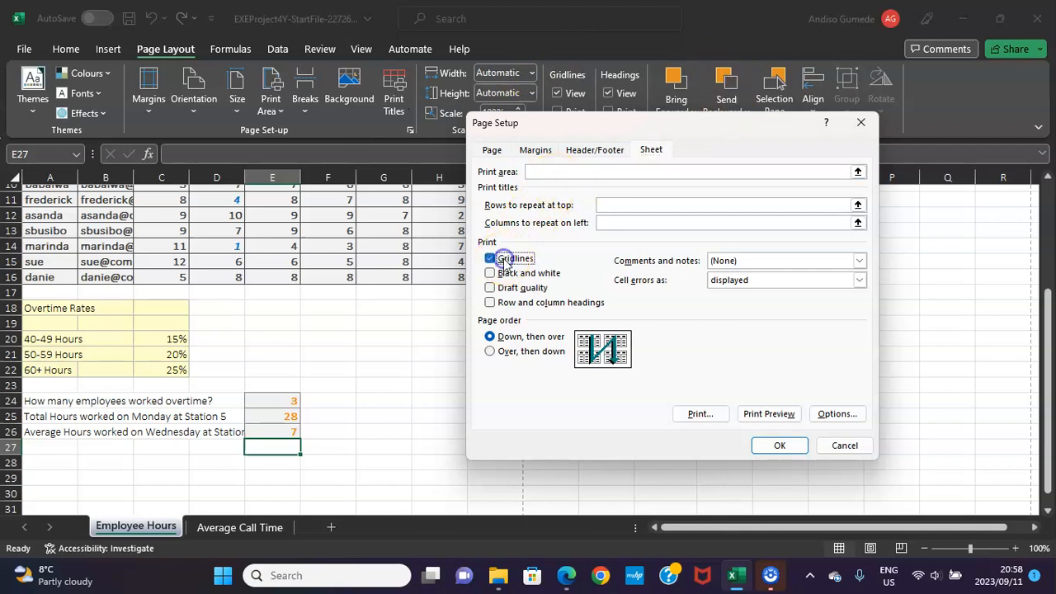
pyautogui.click(492, 150)
pyautogui.click(635, 186)
pyautogui.click(492, 259)
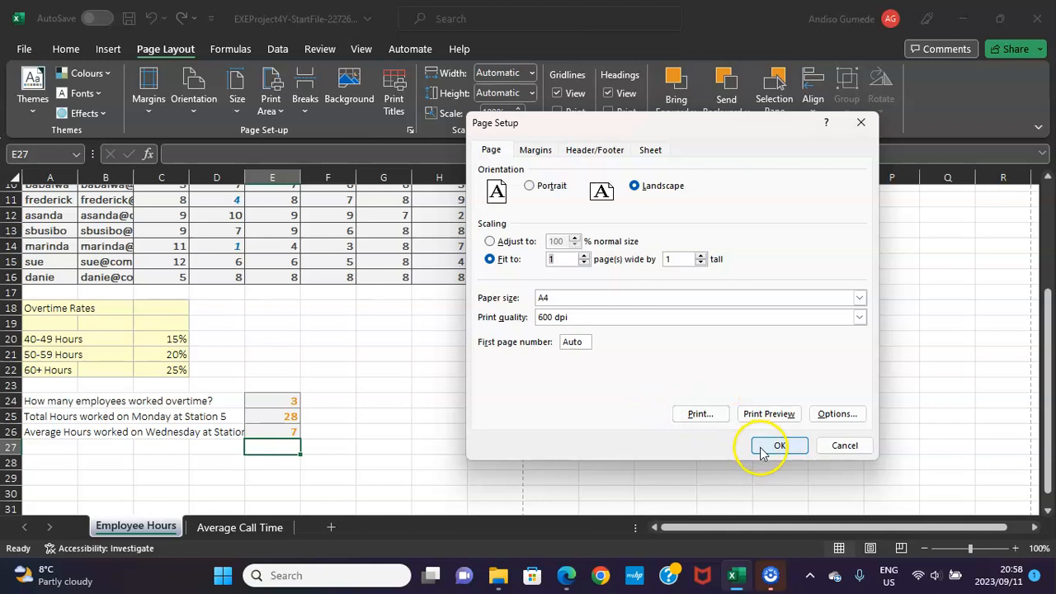
# Following PDF instruction 26, check Excel's custom header for the student number at left and page number in the centre, and apply the page setup.
pyautogui.click(566, 576)
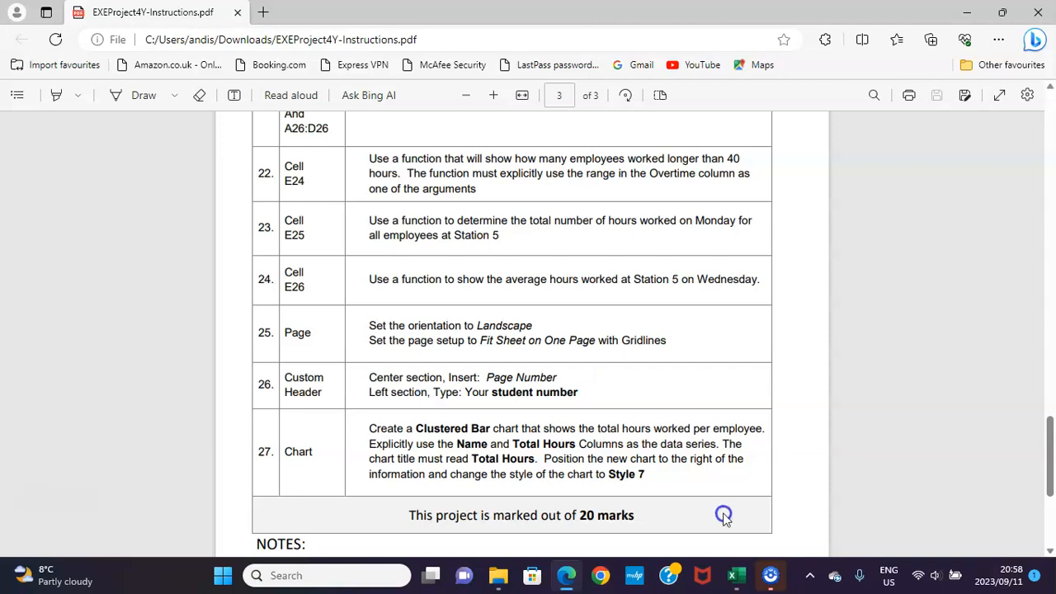
pyautogui.click(736, 575)
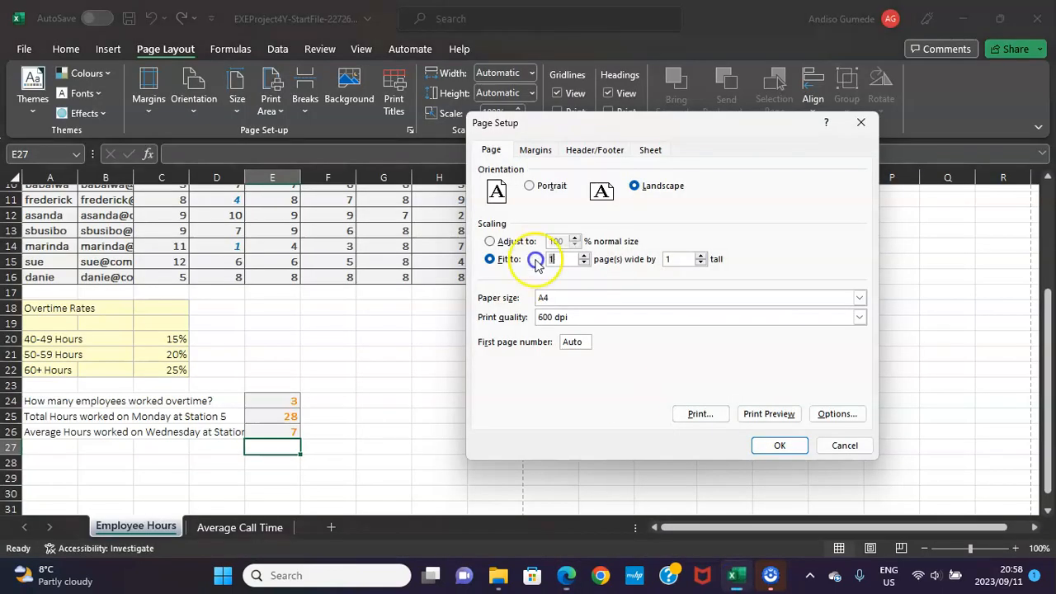
pyautogui.click(610, 151)
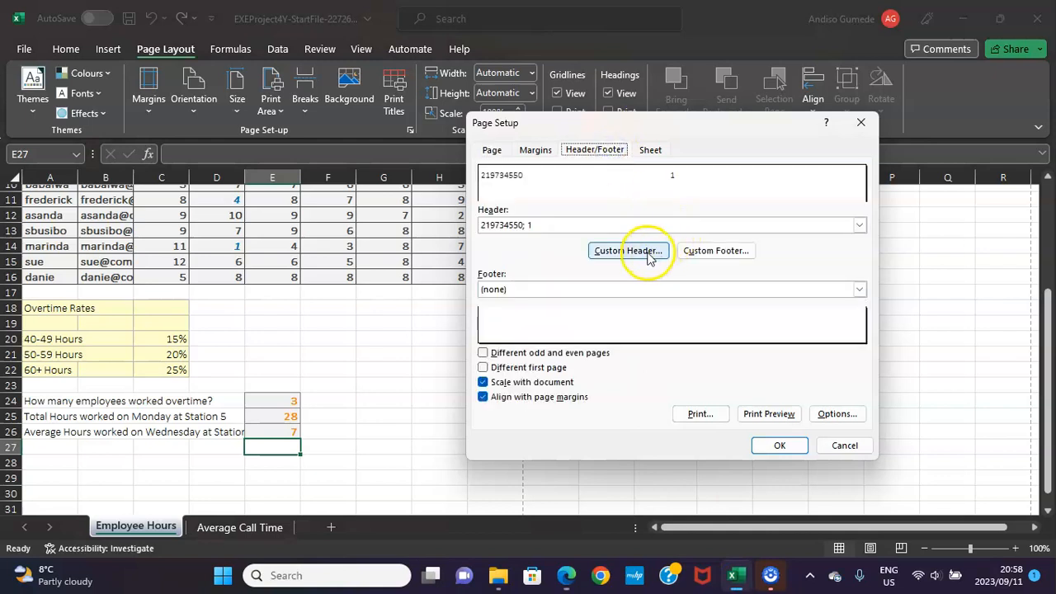
pyautogui.click(636, 188)
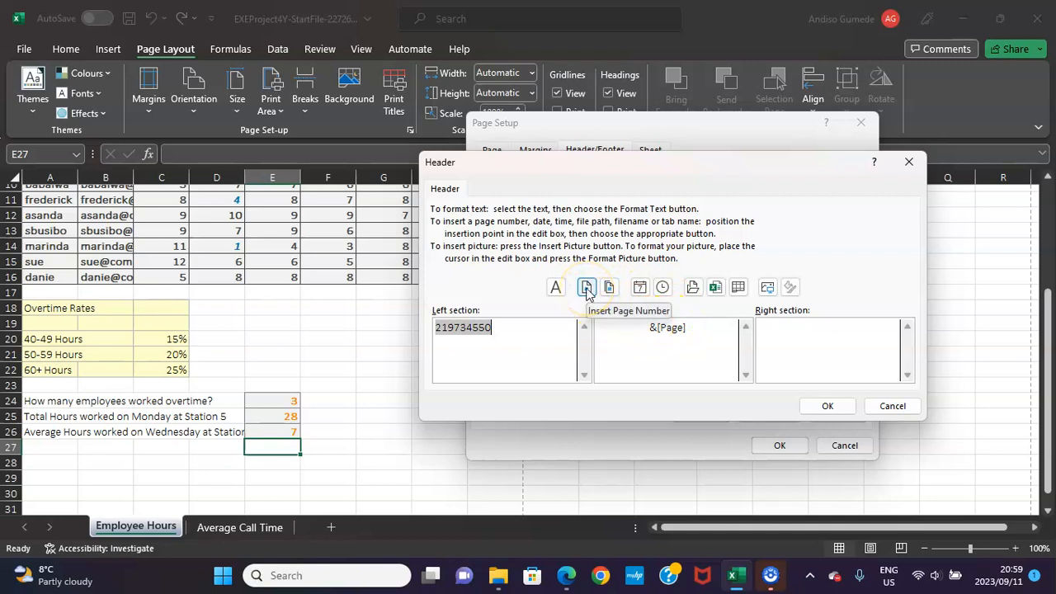
pyautogui.click(828, 406)
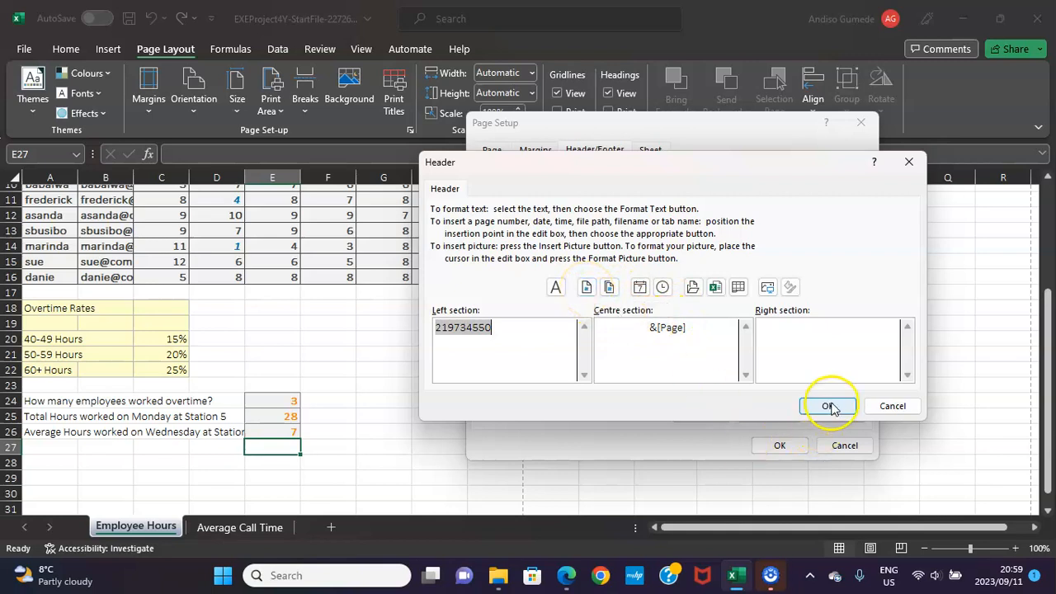
pyautogui.click(780, 446)
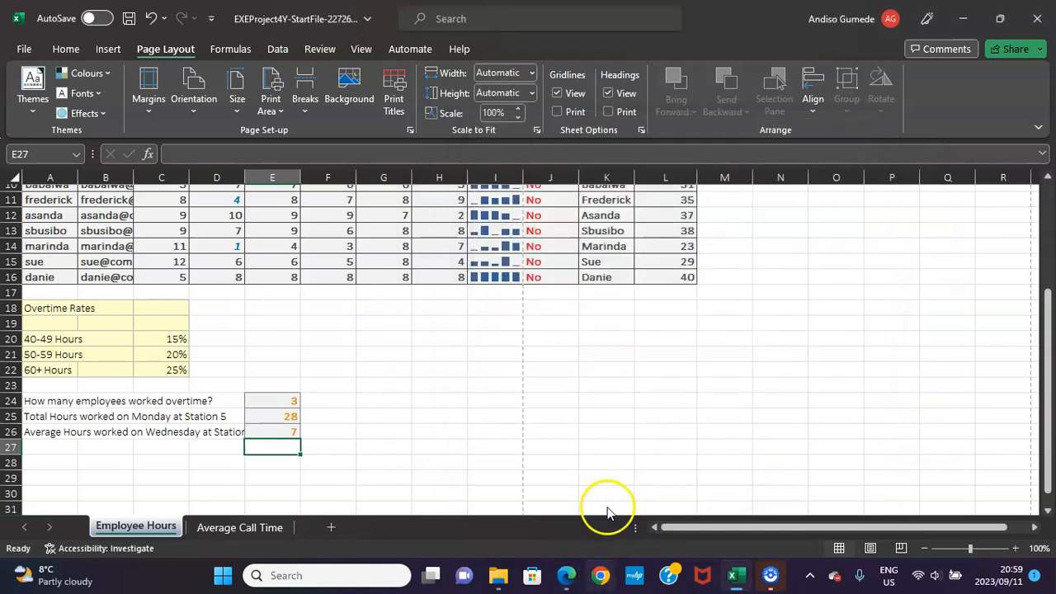
# Following PDF instruction 27, insert a Clustered Bar chart in Excel from the Name and Total Hours data in K4:K16 and L4:L16.
pyautogui.click(566, 578)
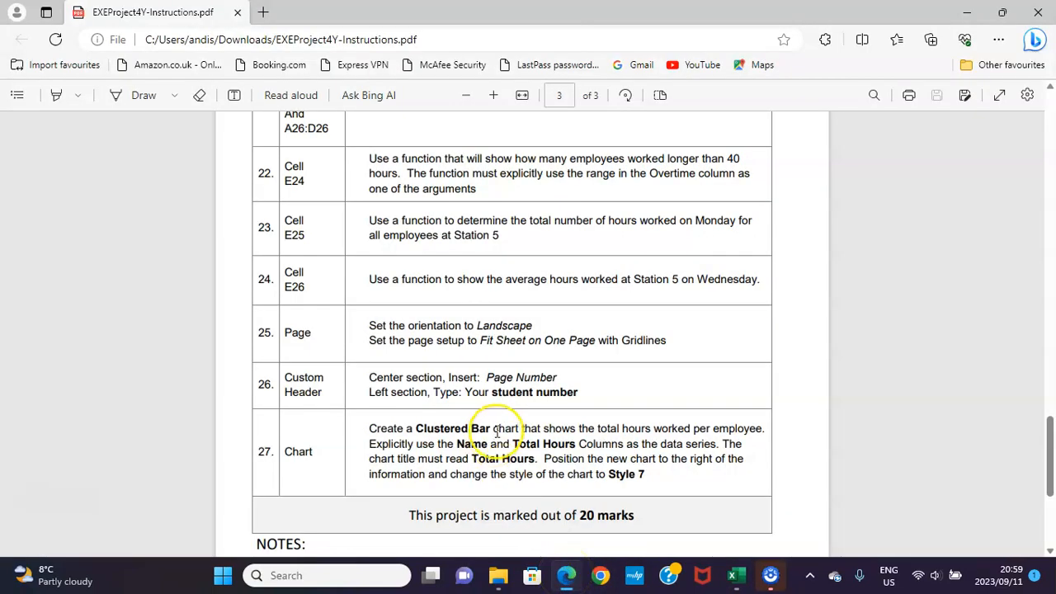
pyautogui.scroll(-2, 503, 433)
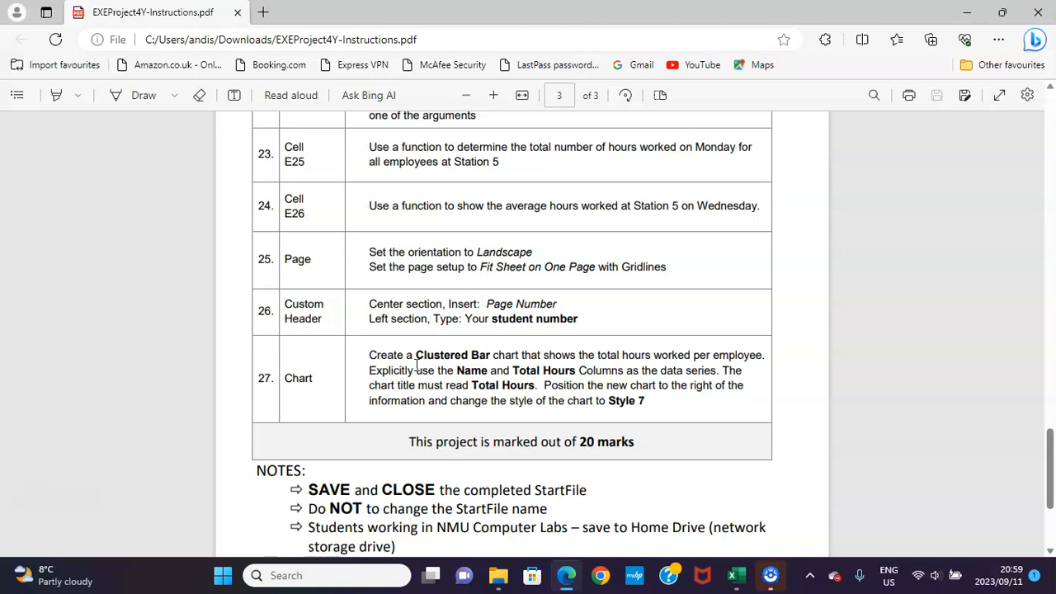
pyautogui.click(737, 580)
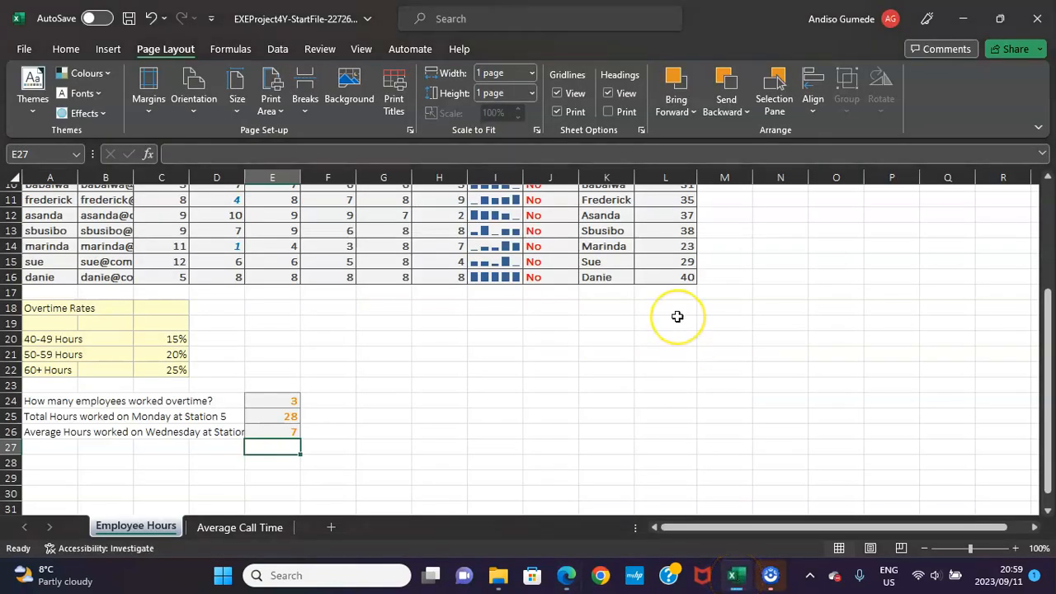
pyautogui.scroll(3, 677, 313)
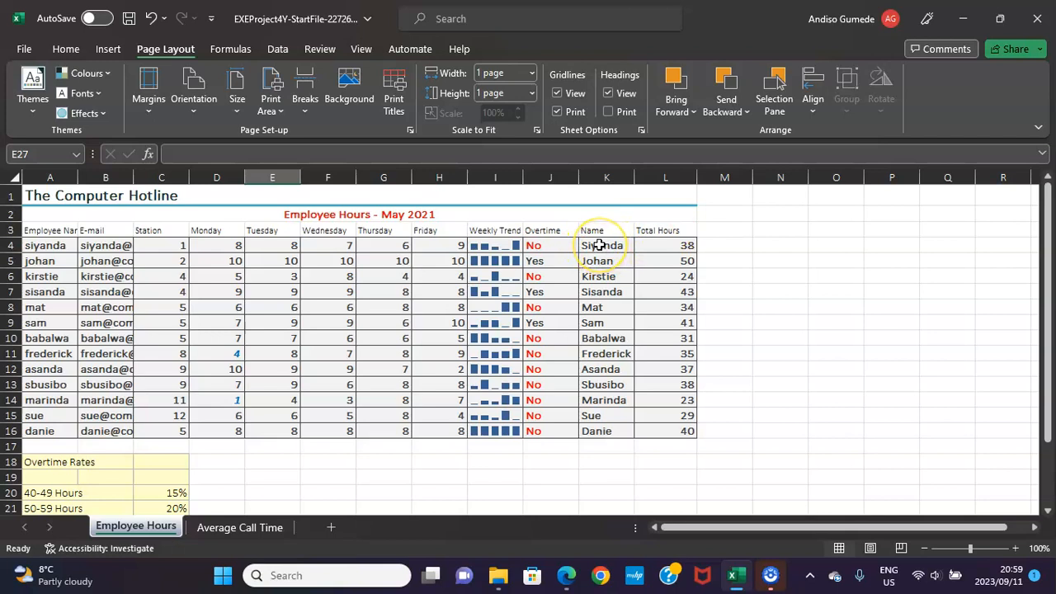
pyautogui.moveTo(600, 246); pyautogui.dragTo(618, 431)
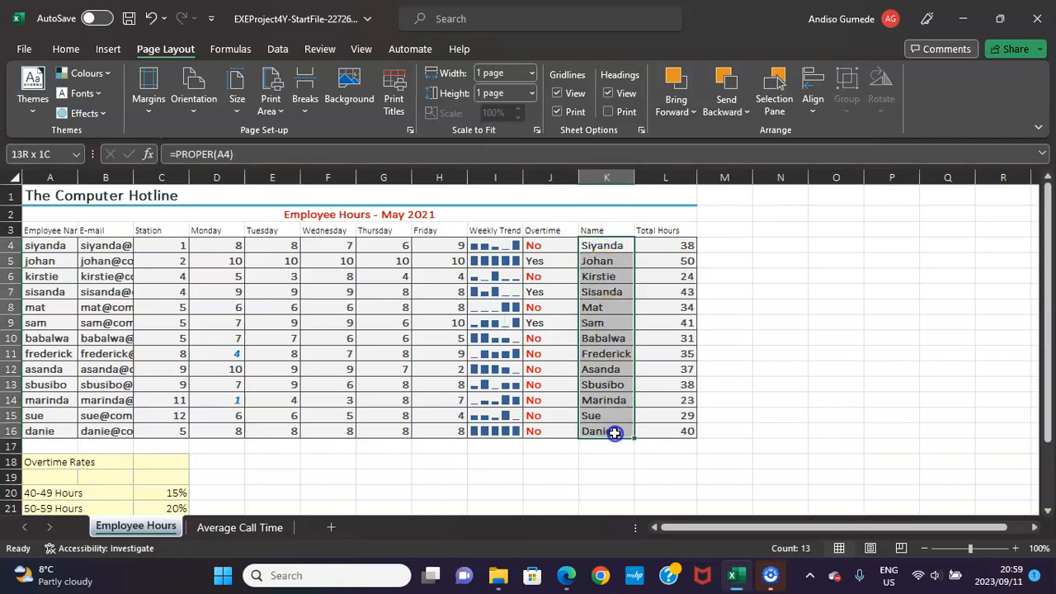
pyautogui.moveTo(666, 245); pyautogui.dragTo(673, 425)
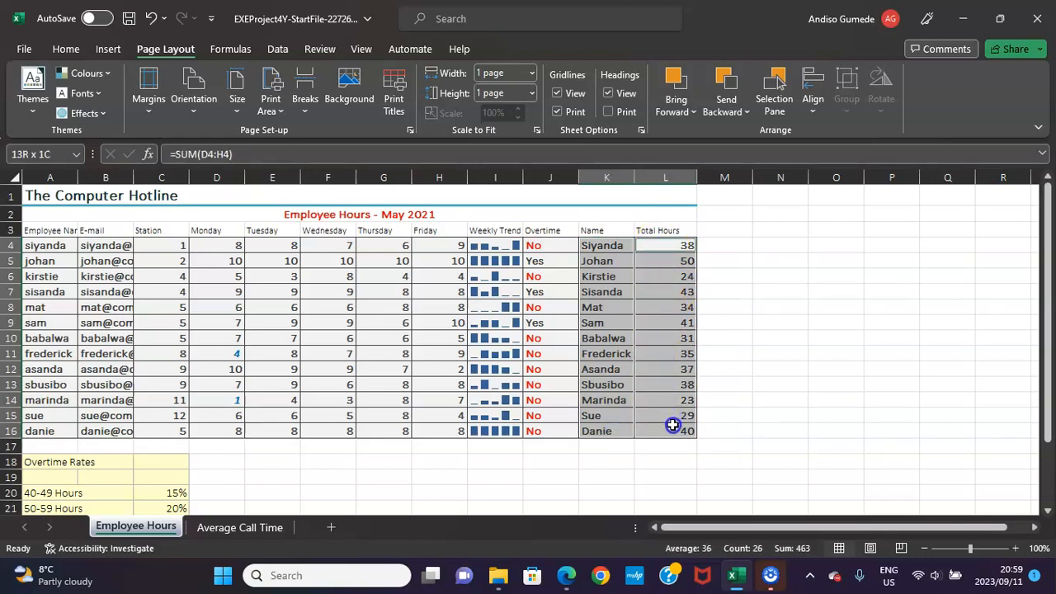
pyautogui.click(108, 50)
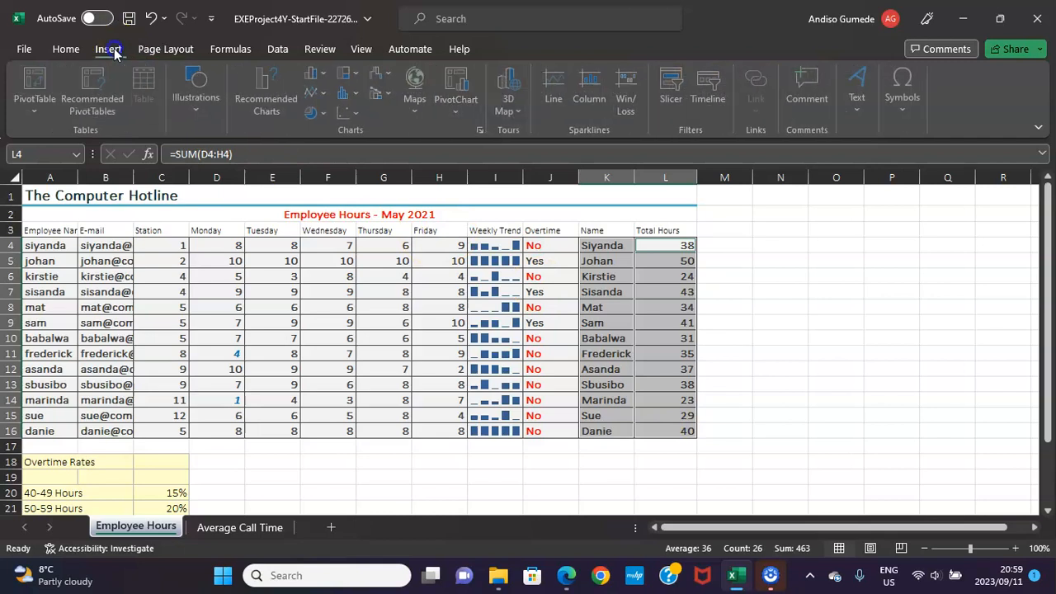
pyautogui.click(484, 132)
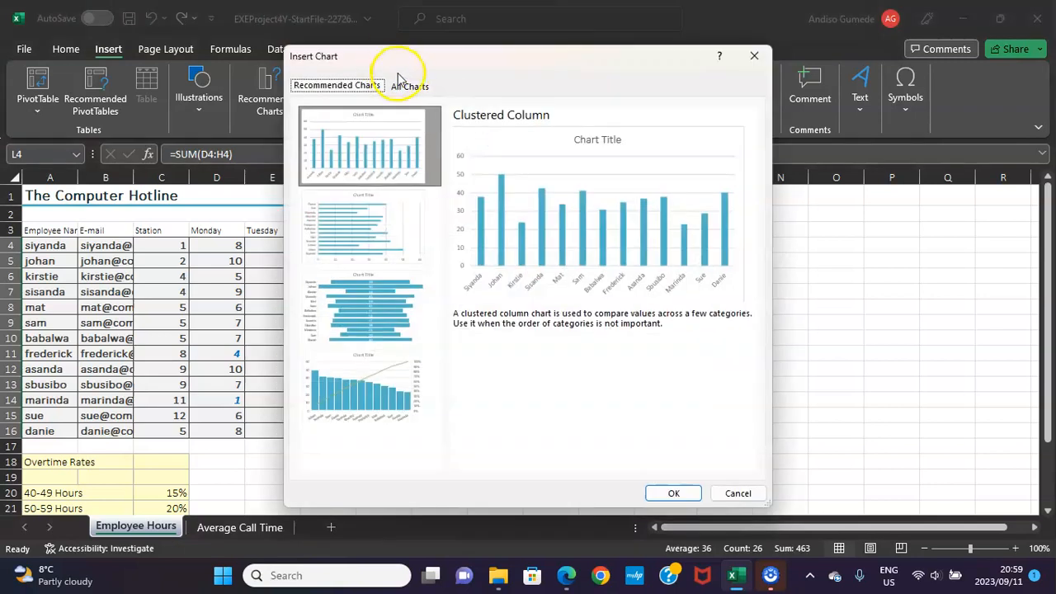
pyautogui.click(407, 87)
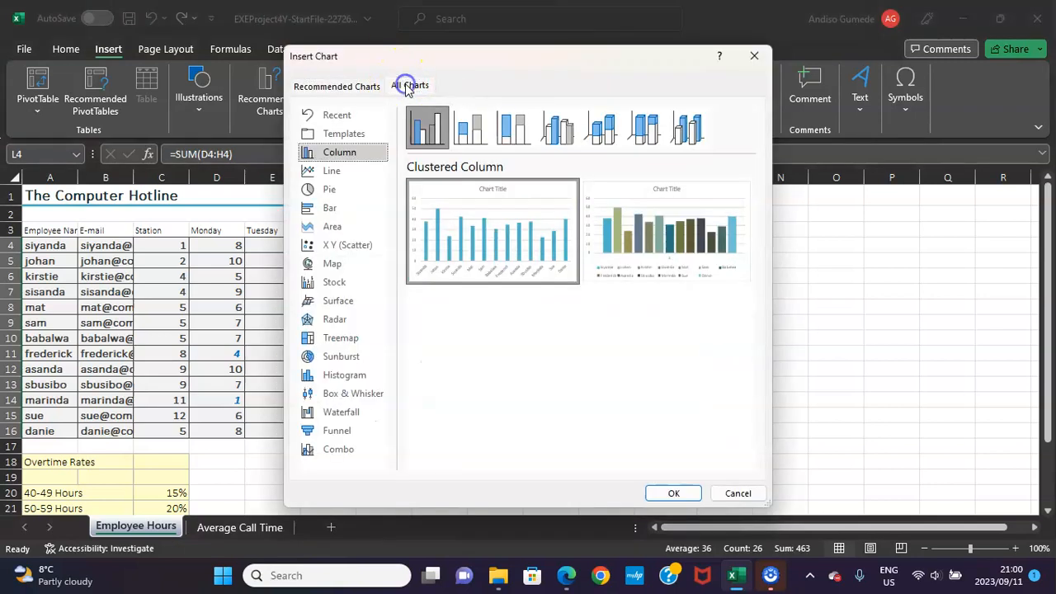
pyautogui.click(329, 208)
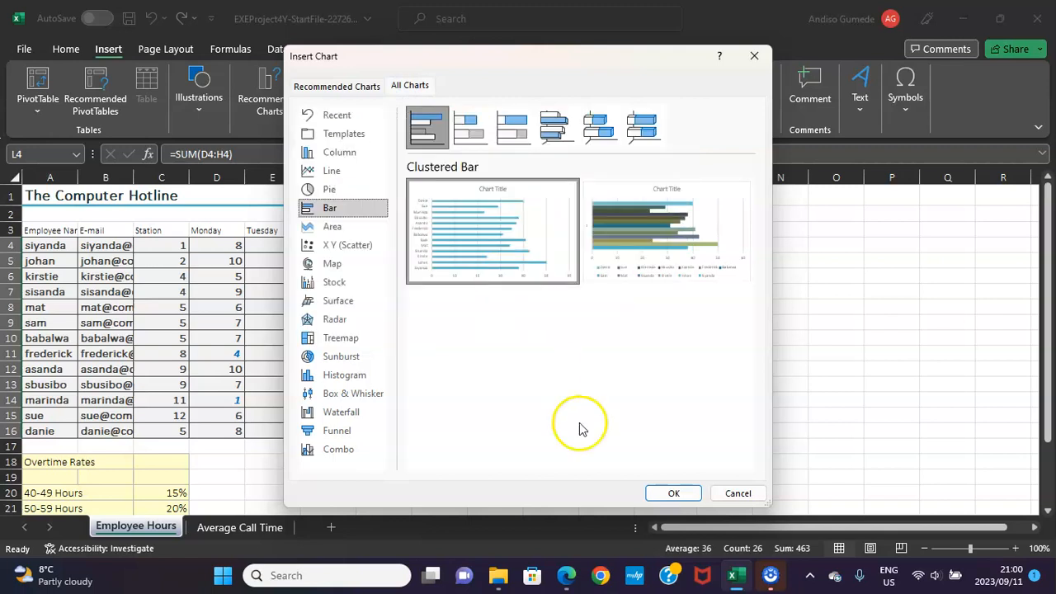
pyautogui.click(578, 571)
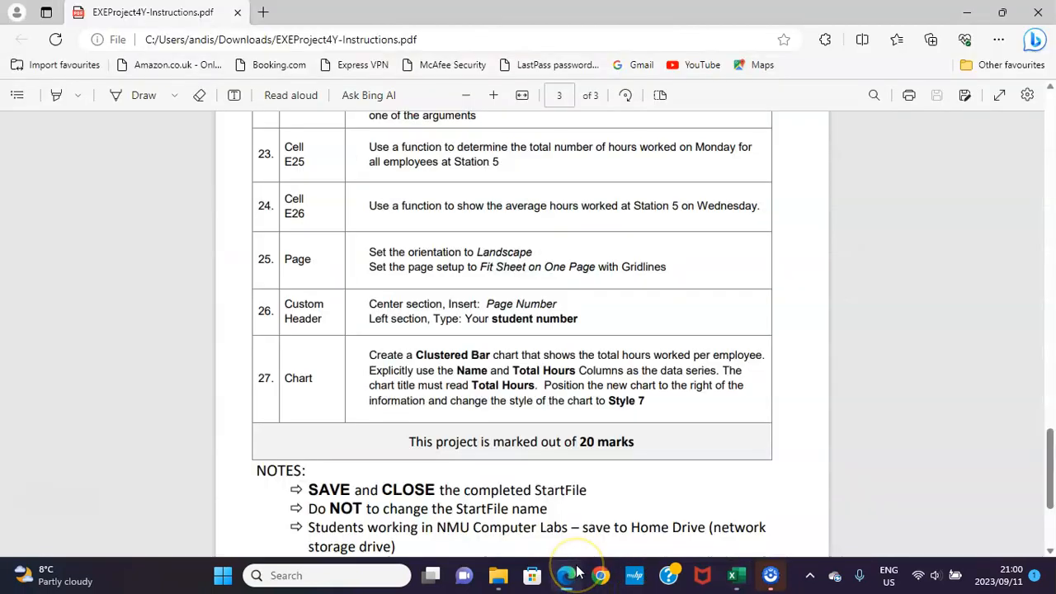
pyautogui.click(578, 571)
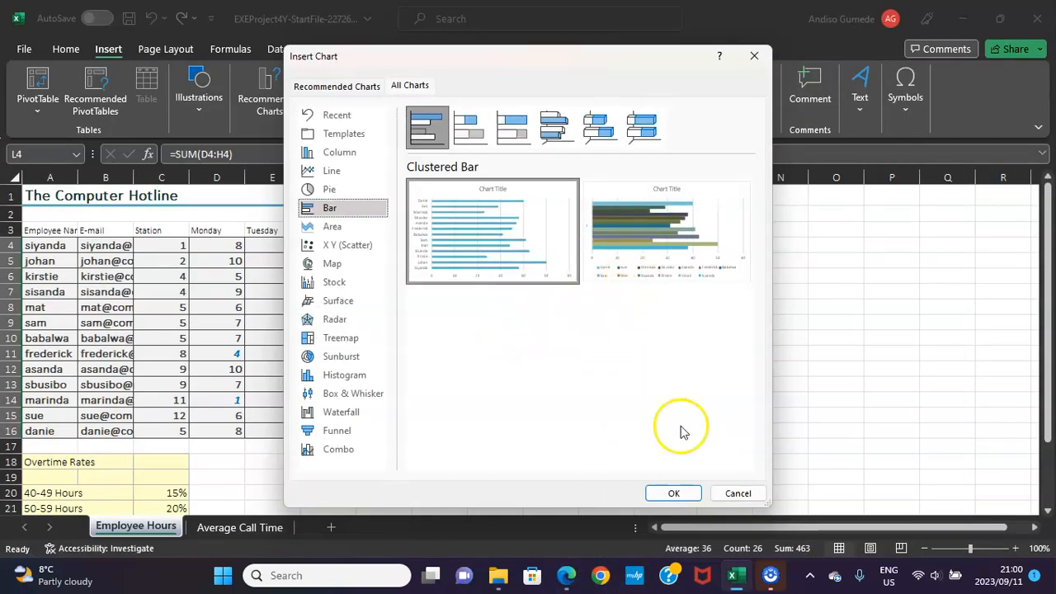
pyautogui.click(674, 493)
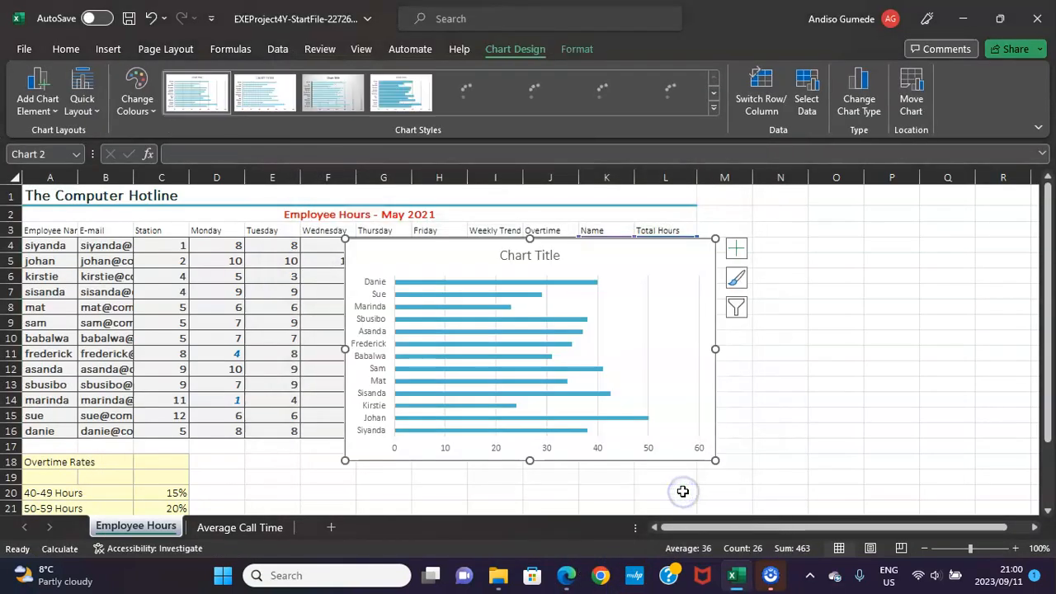
# After checking instruction 27 in the PDF, set the Excel bar chart's title to Total Hours.
pyautogui.click(566, 575)
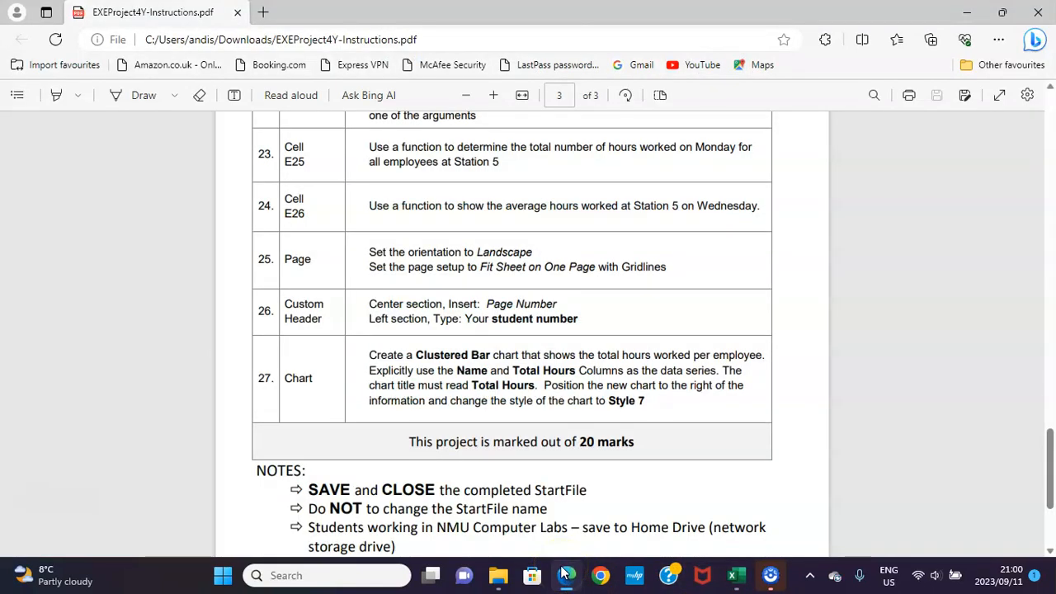
pyautogui.click(566, 575)
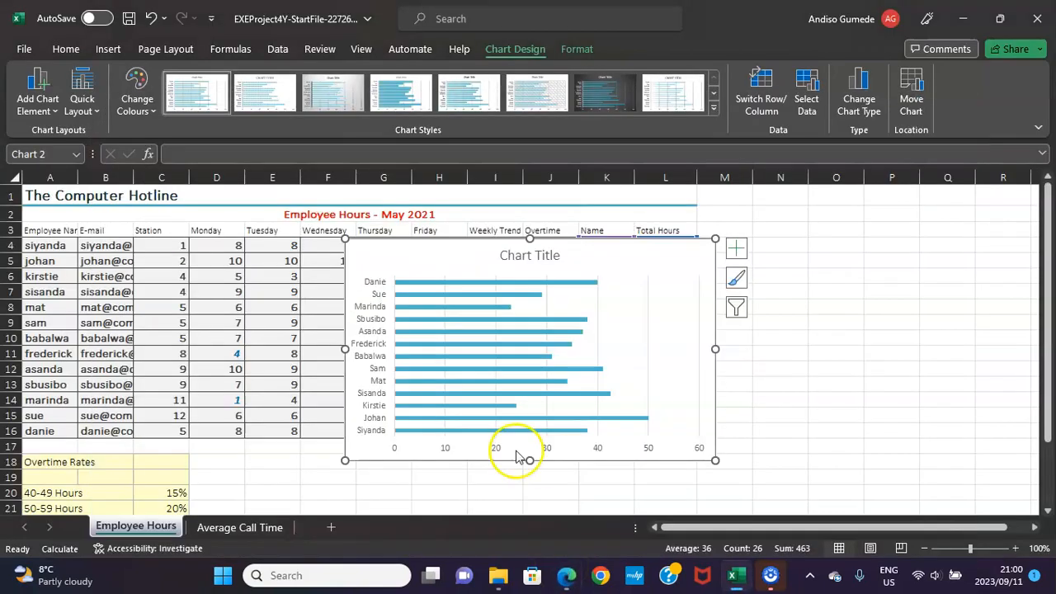
pyautogui.click(528, 255)
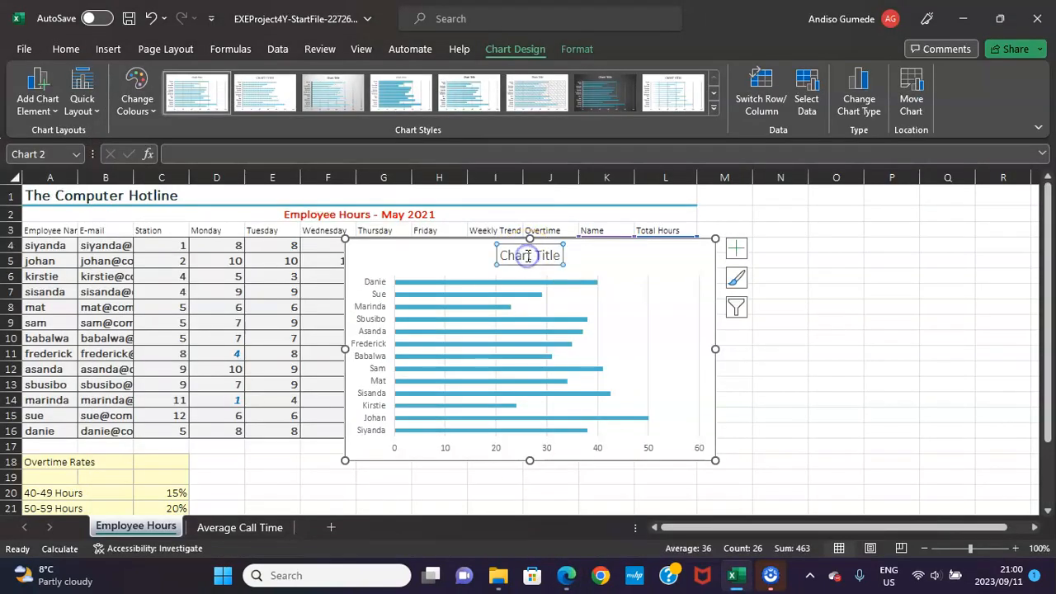
pyautogui.write('T')
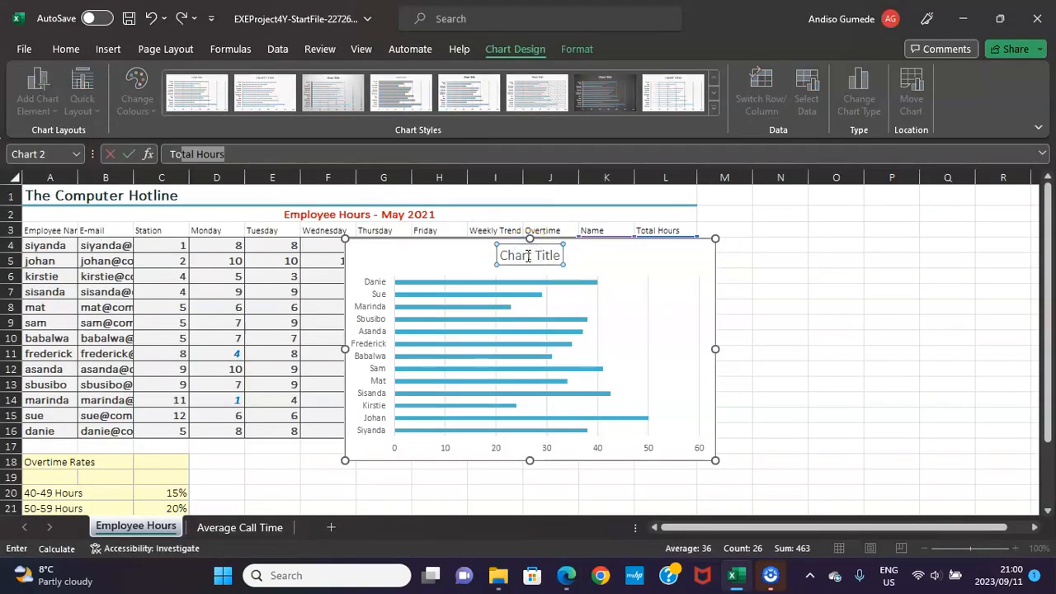
pyautogui.write('o')
pyautogui.press('Return')
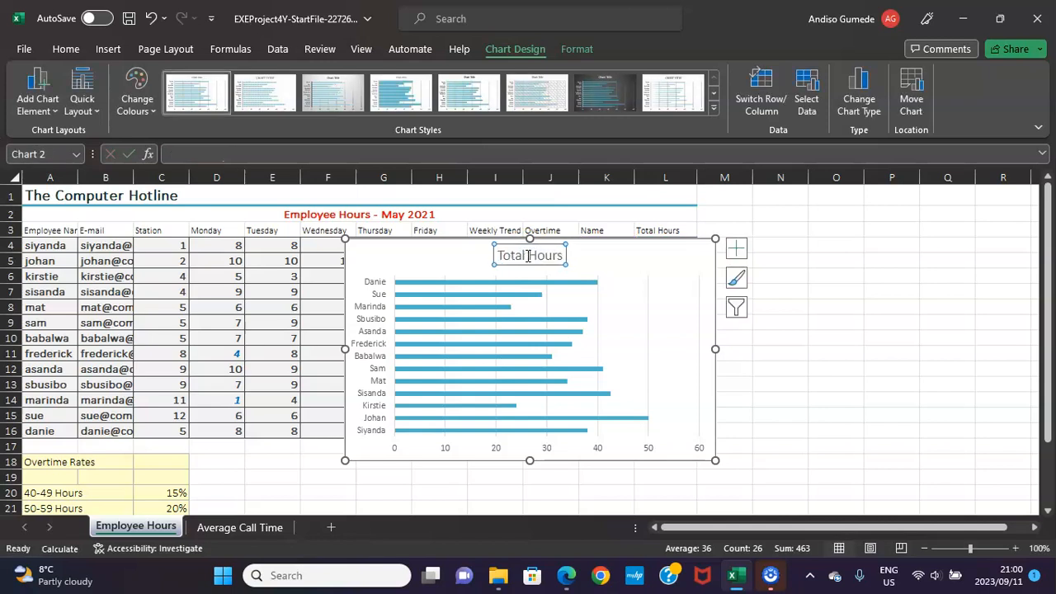
# Following PDF instruction 27, apply Style 7 to the Excel chart and move it beside the data, starting at column M.
pyautogui.click(566, 575)
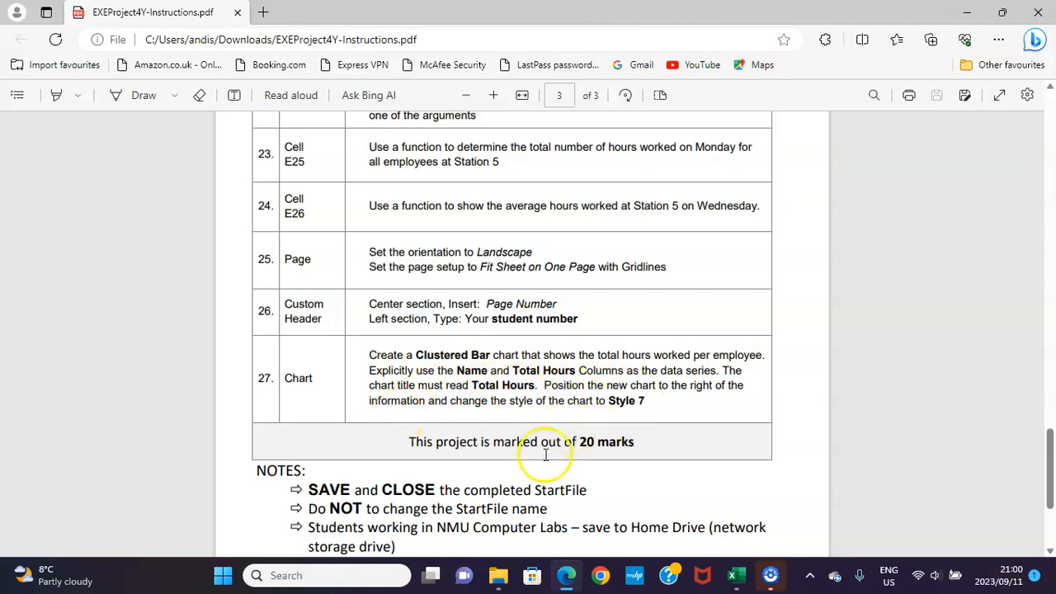
pyautogui.click(737, 575)
pyautogui.click(386, 252)
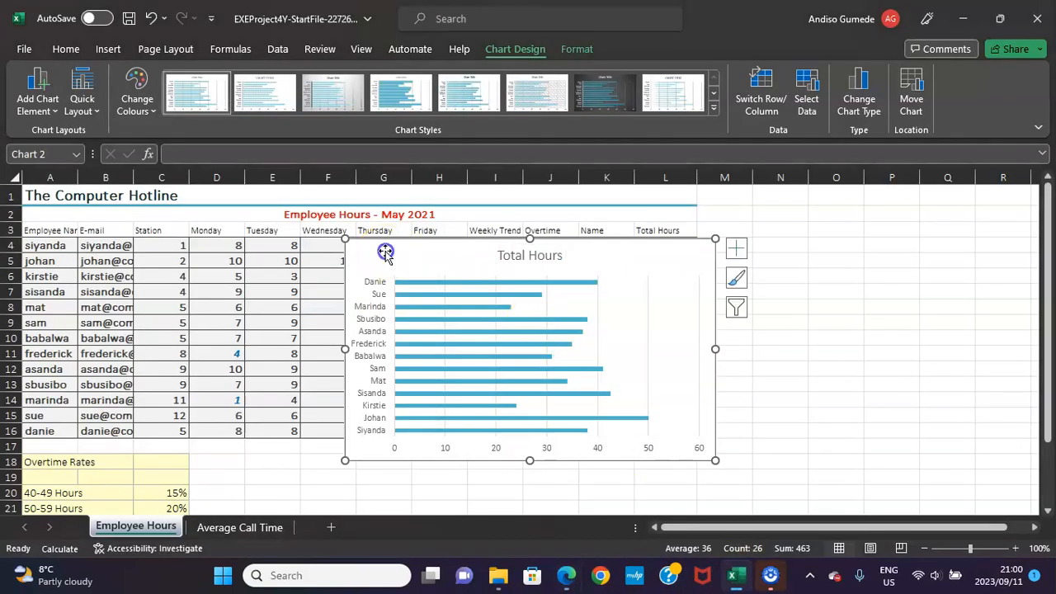
pyautogui.click(595, 98)
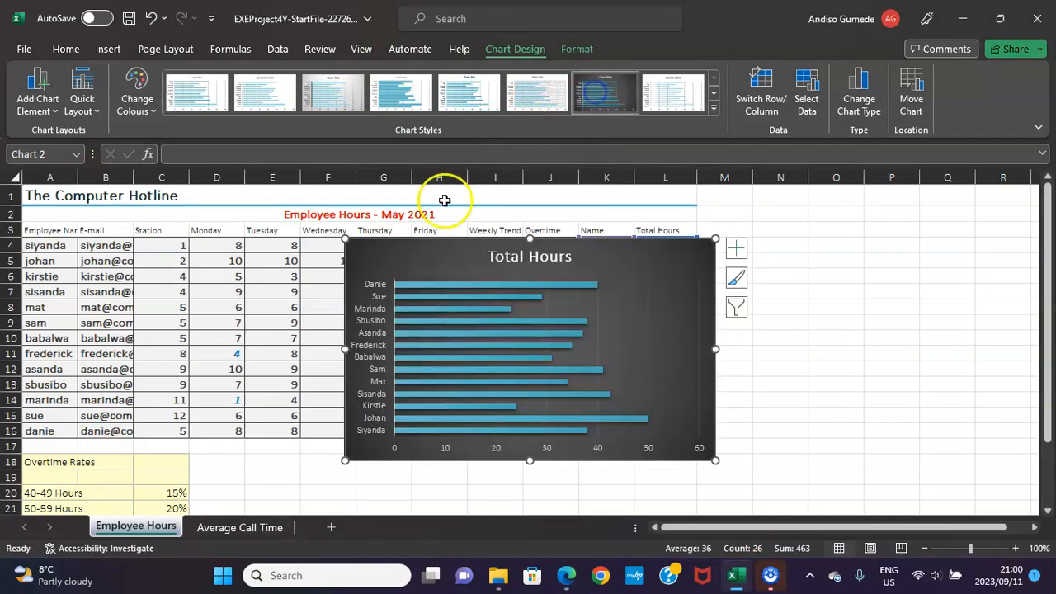
pyautogui.moveTo(355, 247); pyautogui.dragTo(718, 239)
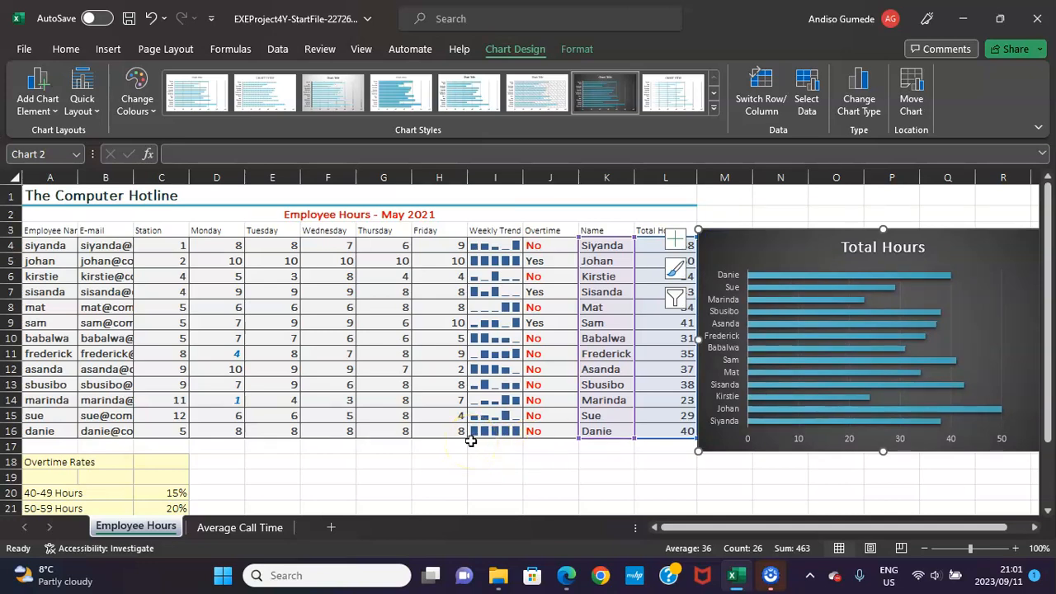
# Switch to the instructions PDF in Edge and read the closing notes on saving, closing and uploading the StartFile.
pyautogui.scroll(-4, 471, 441)
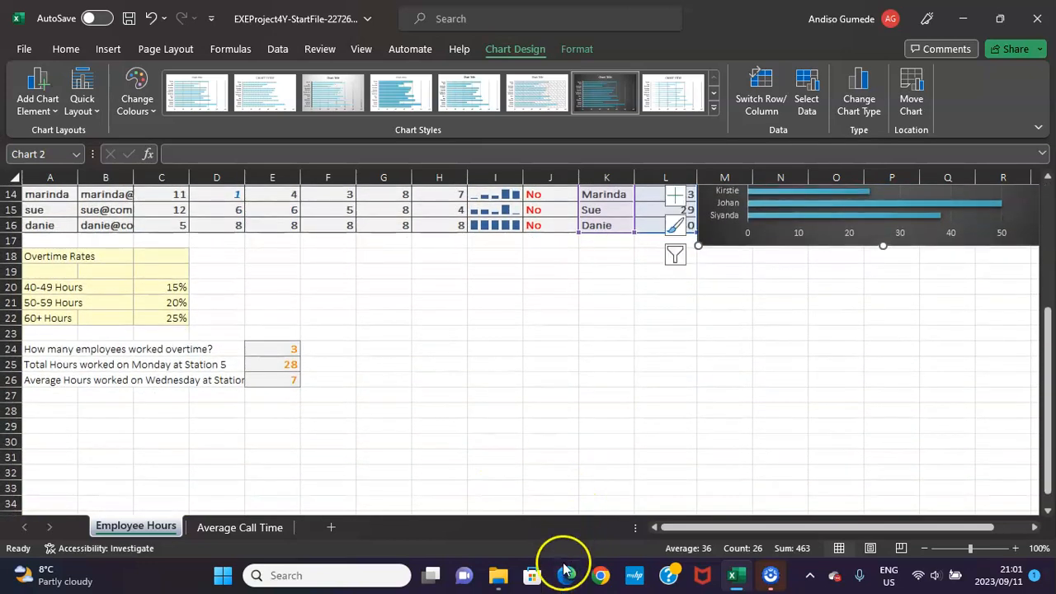
pyautogui.click(566, 576)
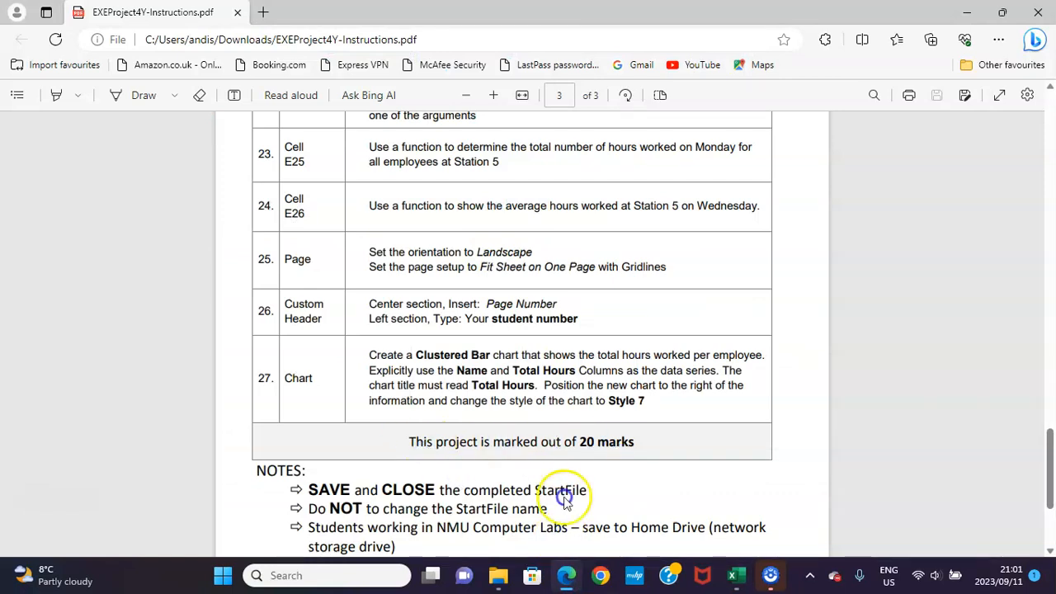
pyautogui.scroll(-3, 401, 389)
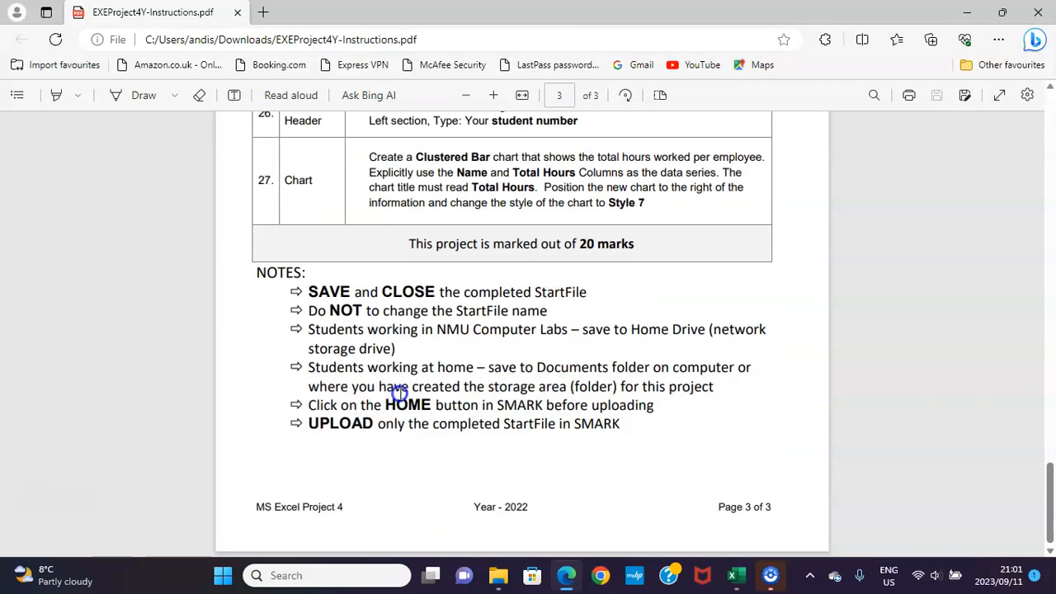